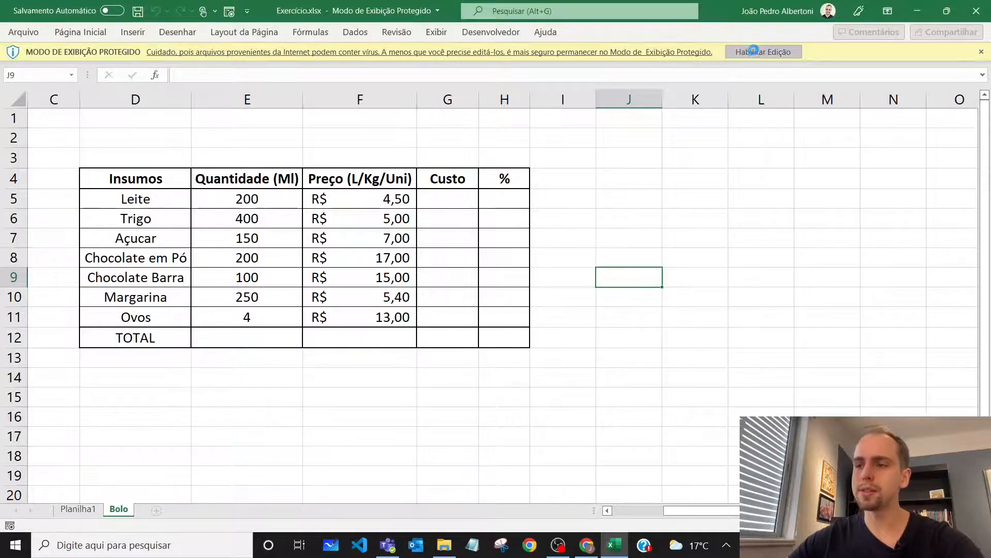
# On the Planilha1 sheet, enter the labels Soma, Divisão and Multiplicação in cells B3 to B5
pyautogui.click(77, 509)
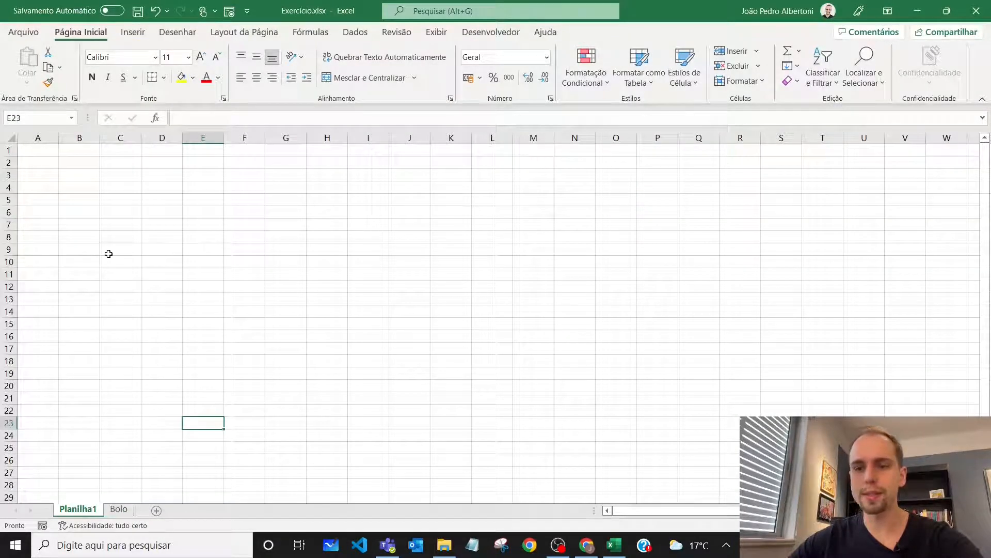
pyautogui.click(133, 173)
pyautogui.scroll(5, 490, 318)
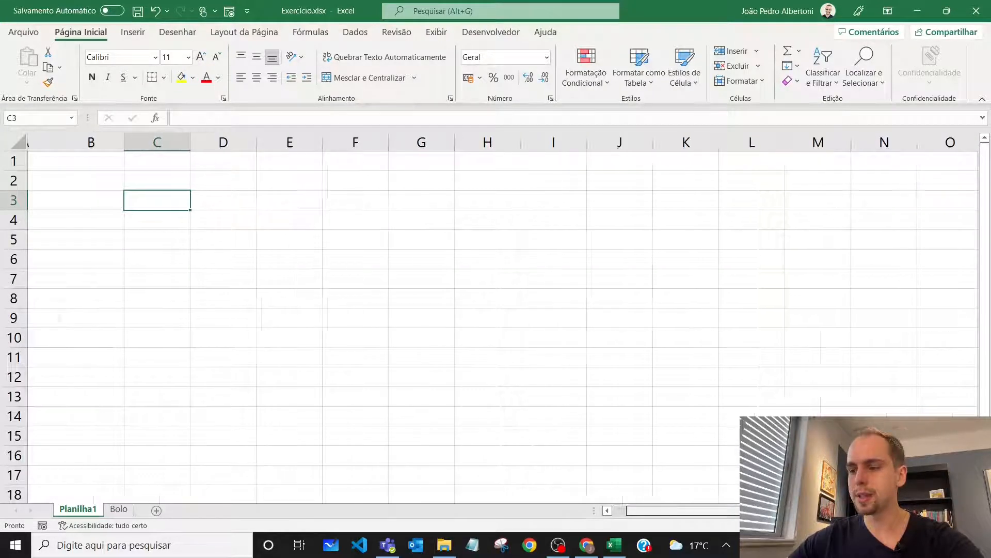
pyautogui.click(145, 196)
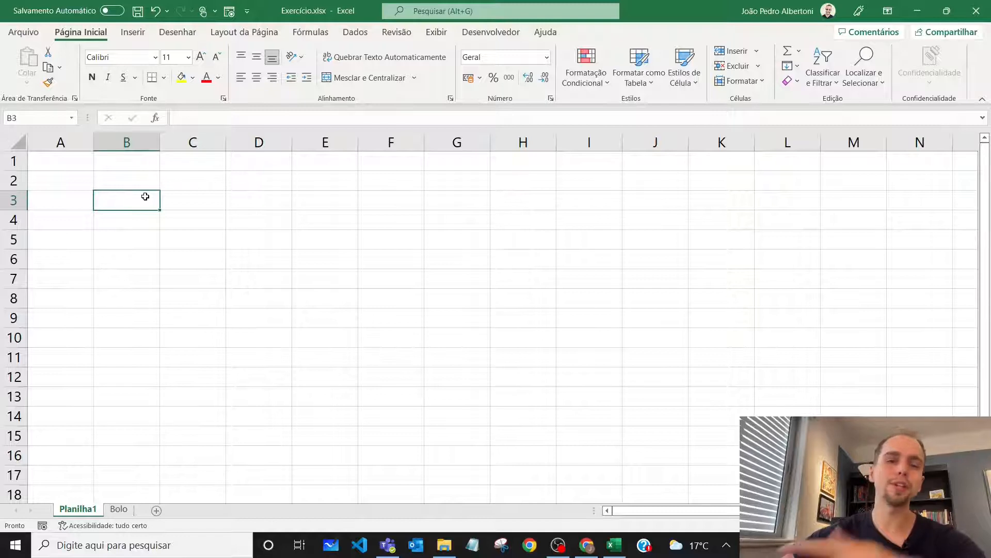
pyautogui.write('Soma')
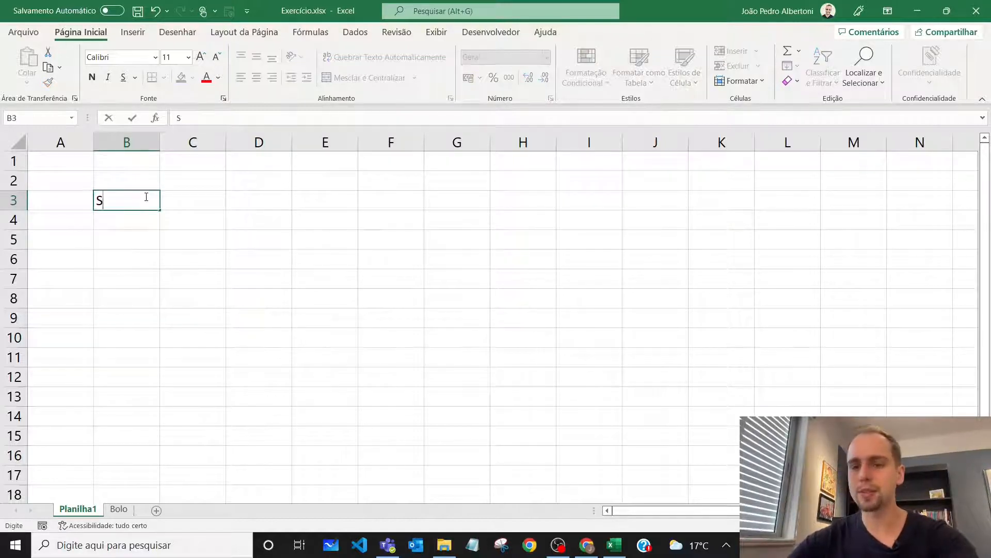
pyautogui.press('Return')
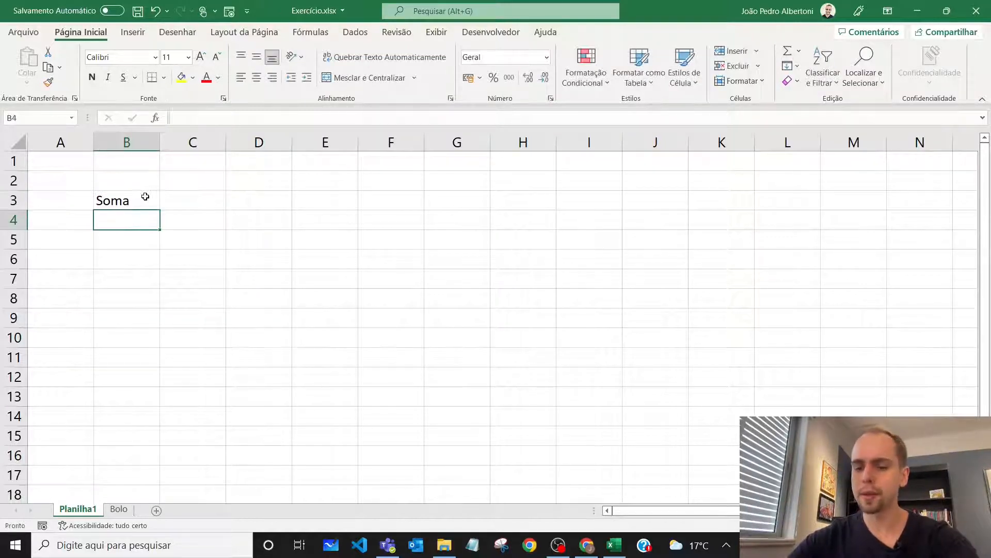
pyautogui.write('Divisão')
pyautogui.press('Return')
pyautogui.write('Multiplicação')
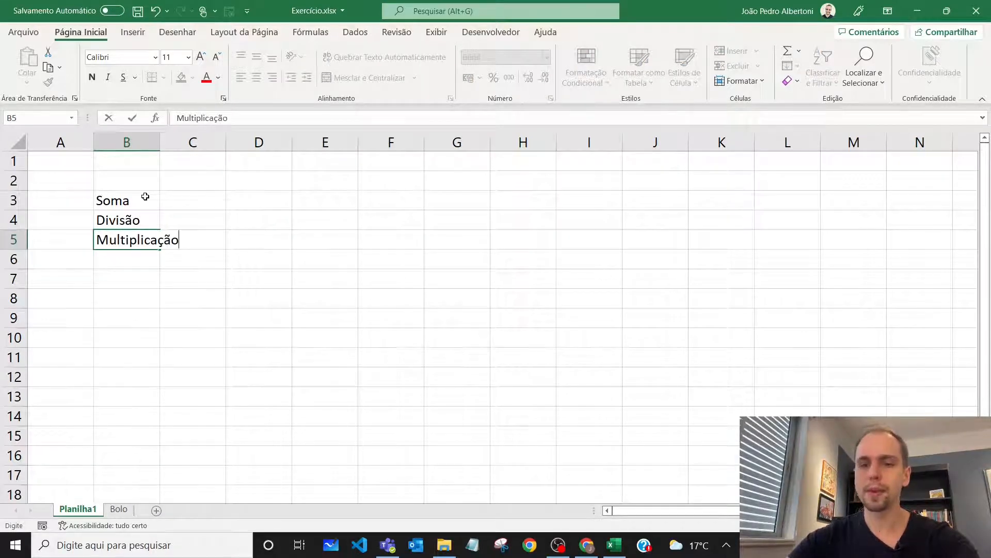
pyautogui.press('Return')
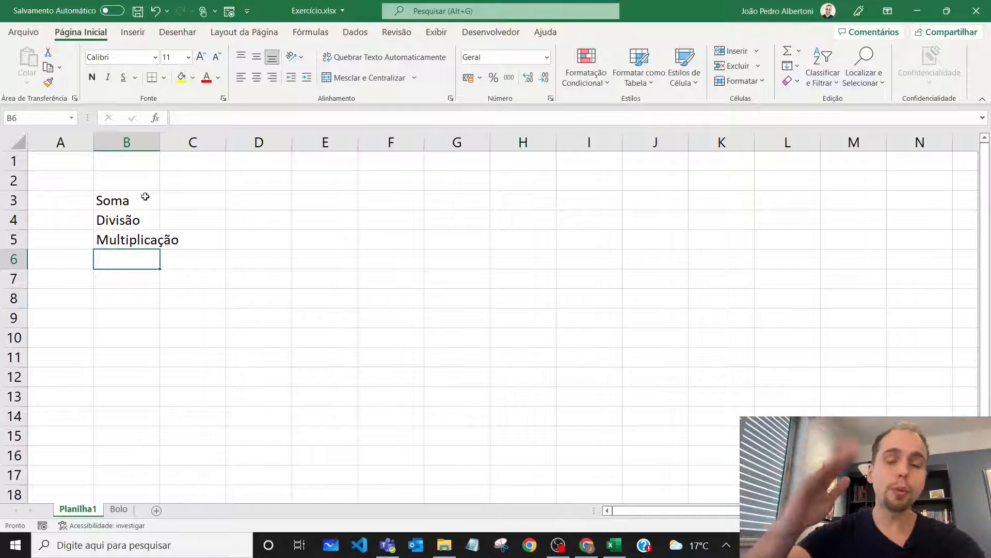
# Add the labels Potência in B6 and Raiz in B7
pyautogui.write('Pote^ncia')
pyautogui.press('Return')
pyautogui.press('Up')
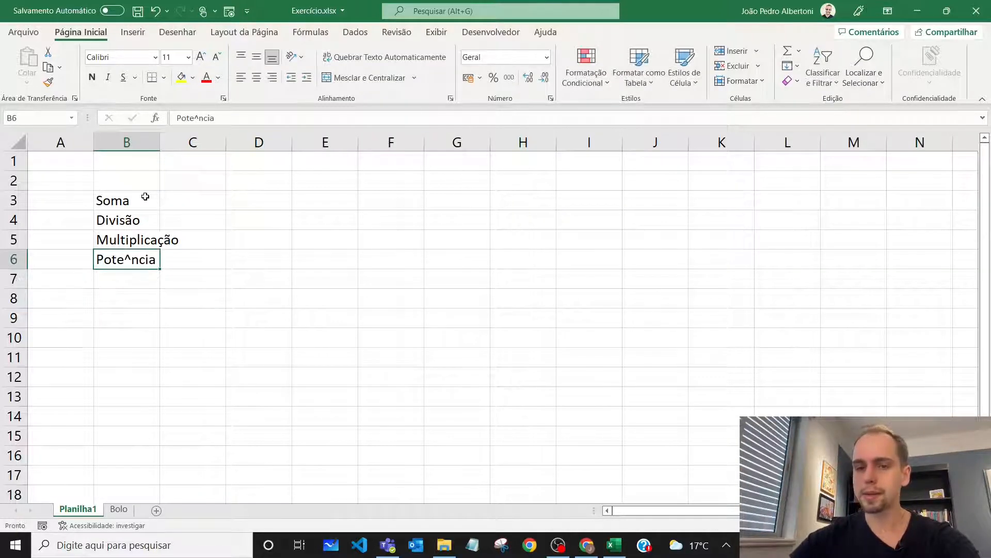
pyautogui.write('Pote')
pyautogui.press('BackSpace')
pyautogui.write('ência')
pyautogui.press('Return')
pyautogui.write('Raiz')
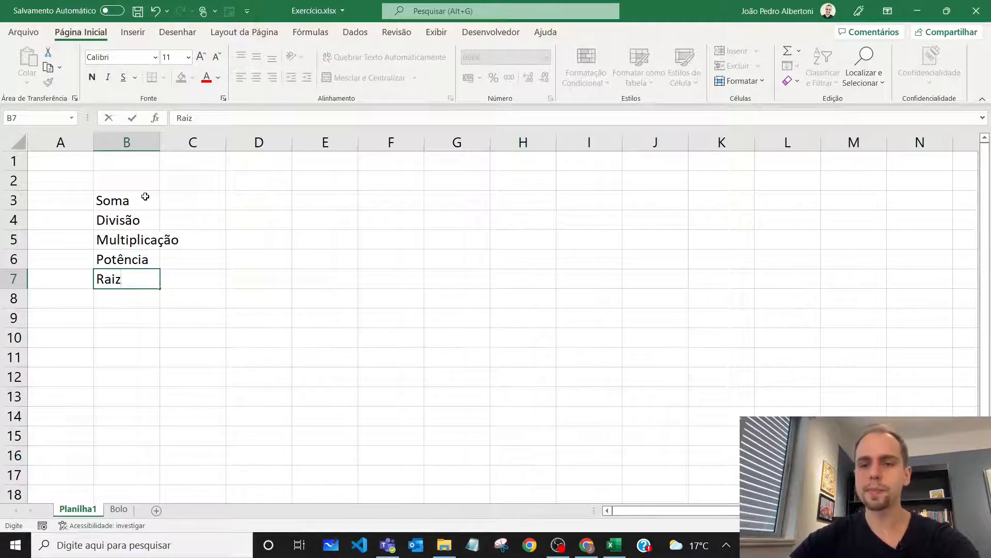
pyautogui.press('Return')
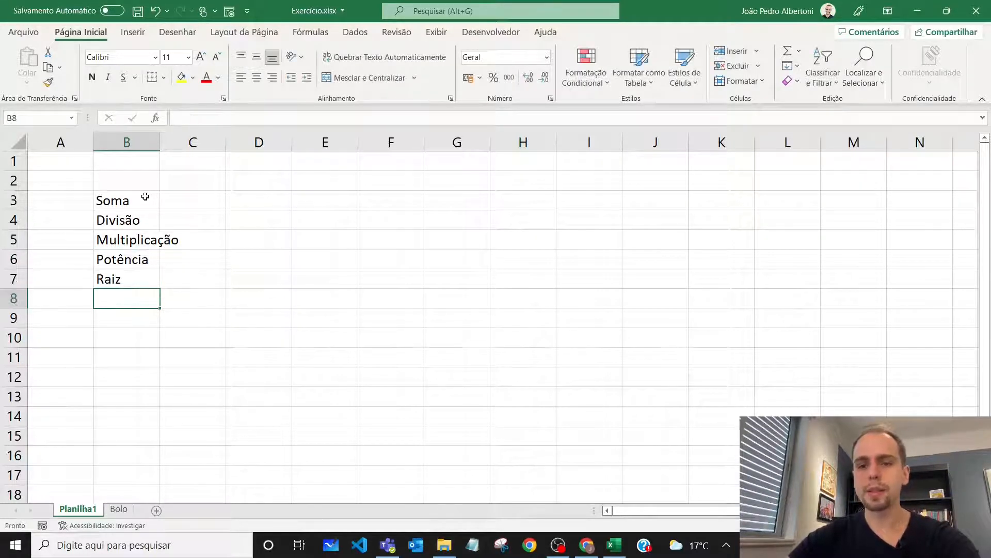
# Enter the label Subtração in cell B2, above Soma
pyautogui.press('Up')
pyautogui.press('Up')
pyautogui.press('Up')
pyautogui.press('Up')
pyautogui.press('Up')
pyautogui.press('Up')
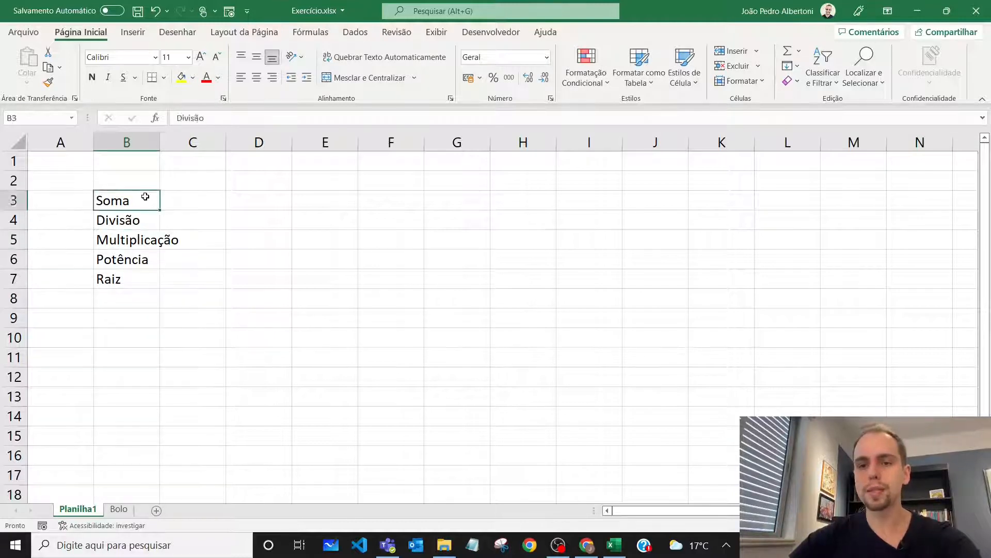
pyautogui.write('Subtr')
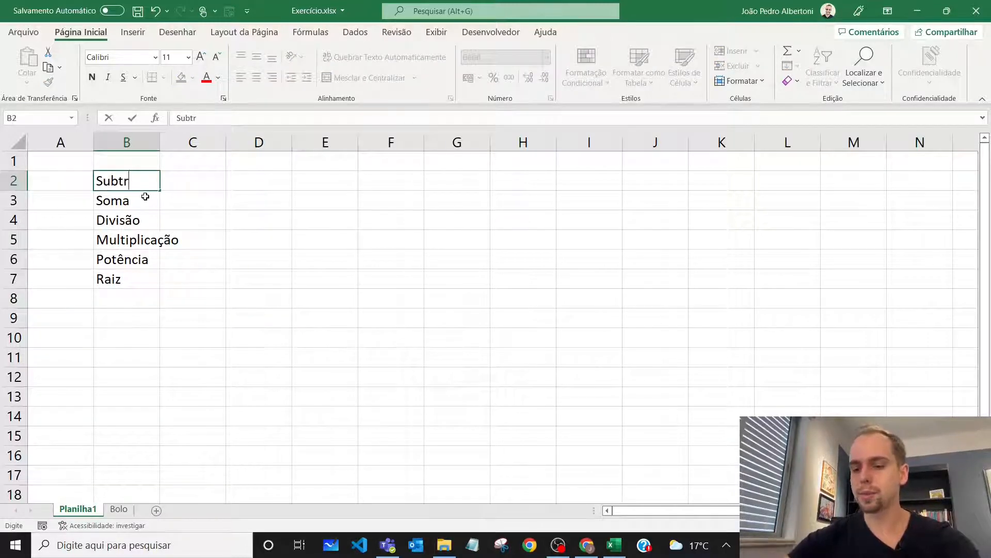
pyautogui.write('ação')
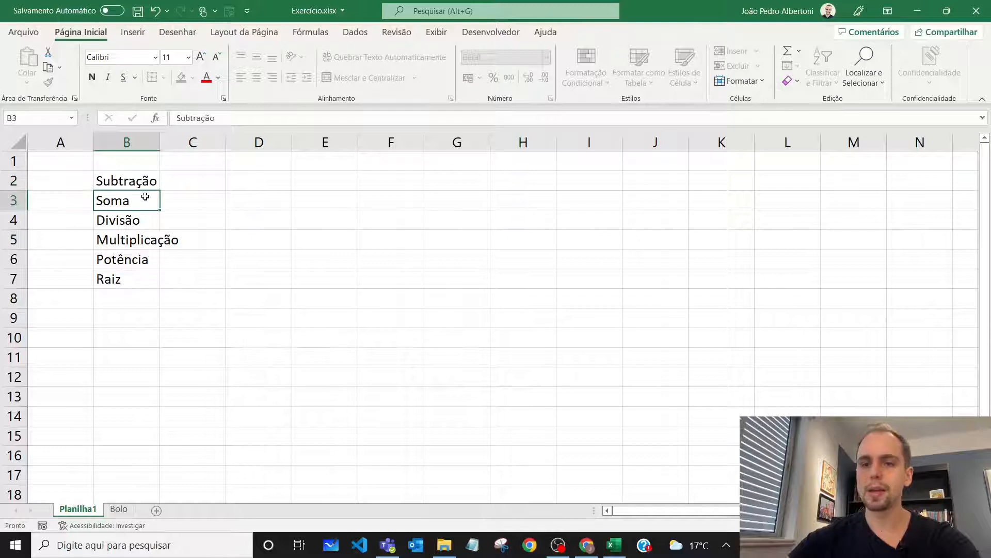
pyautogui.press('Return')
pyautogui.press('Down')
pyautogui.press('Down')
pyautogui.press('Down')
pyautogui.press('Down')
pyautogui.press('Down')
pyautogui.press('Down')
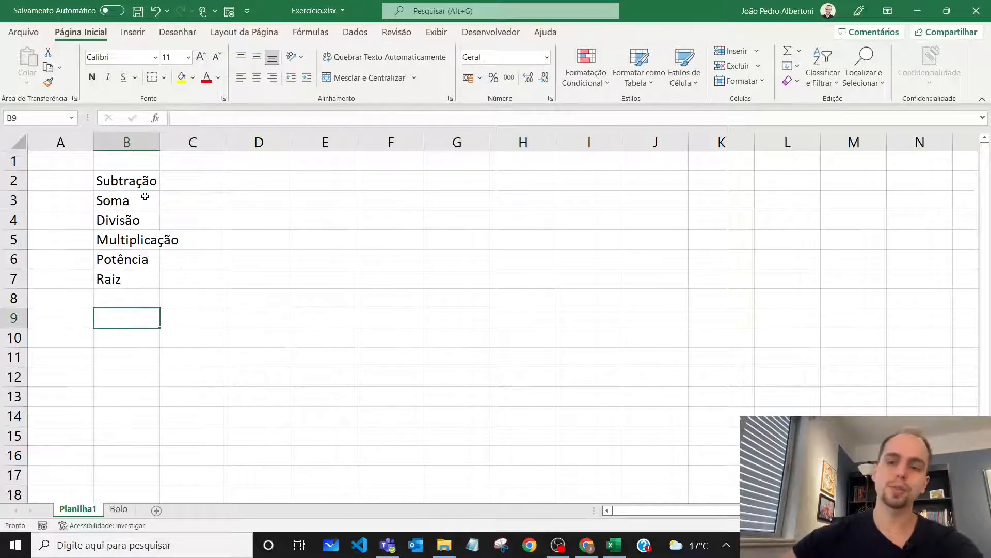
# Widen column B so the Multiplicação label fits inside its cell
pyautogui.moveTo(160, 145); pyautogui.dragTo(174, 145)
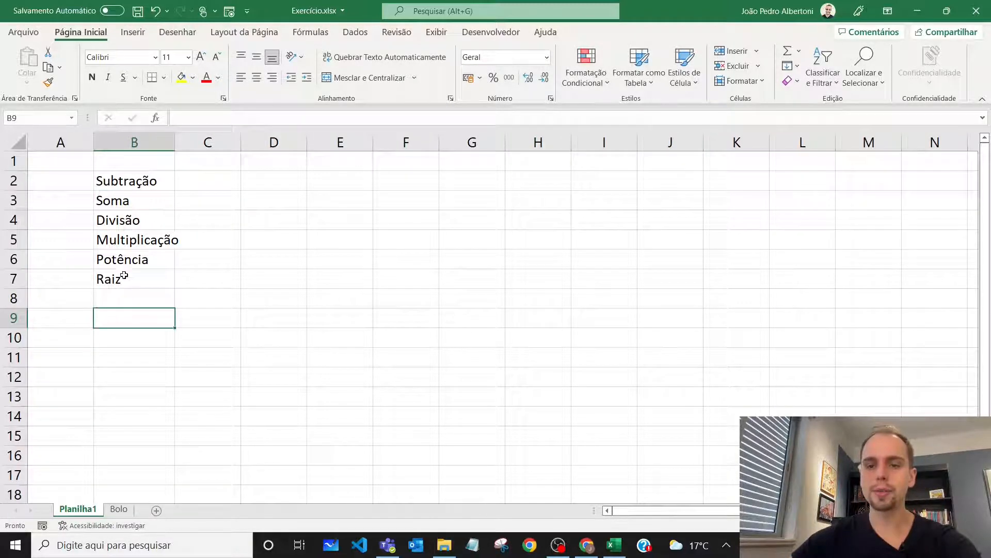
pyautogui.moveTo(129, 261); pyautogui.dragTo(127, 285)
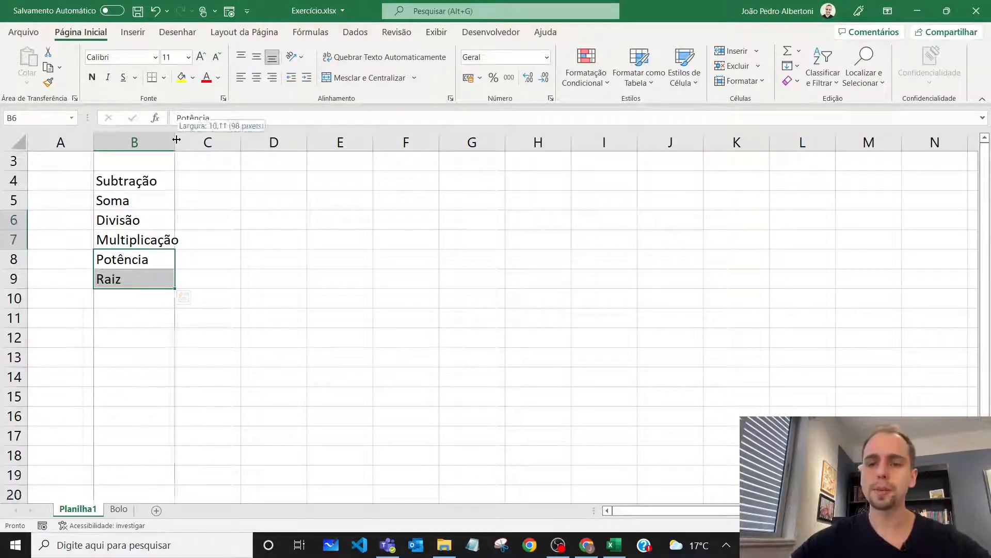
pyautogui.moveTo(175, 137); pyautogui.dragTo(188, 137)
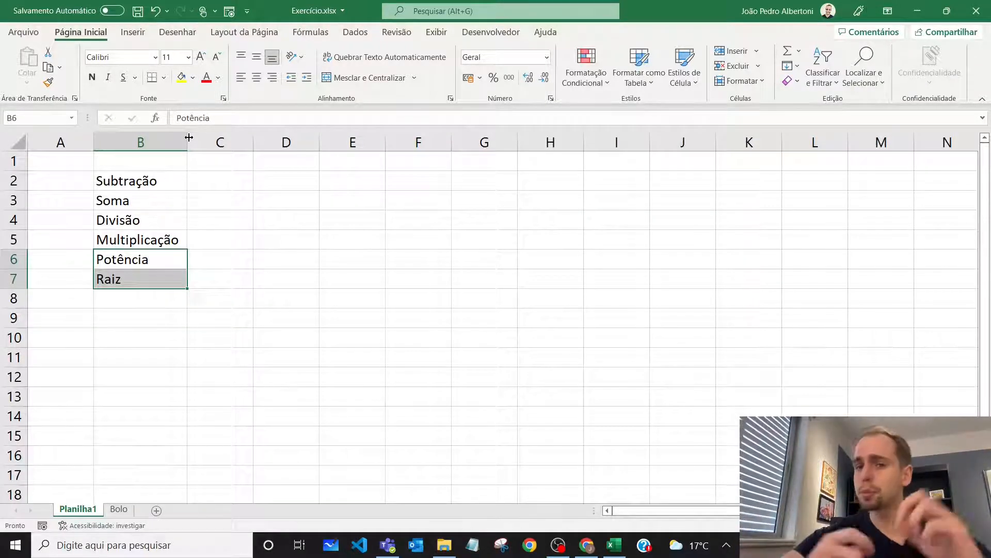
# Enter the operator - in C2 beside Subtração and + in C3 beside Soma
pyautogui.click(230, 181)
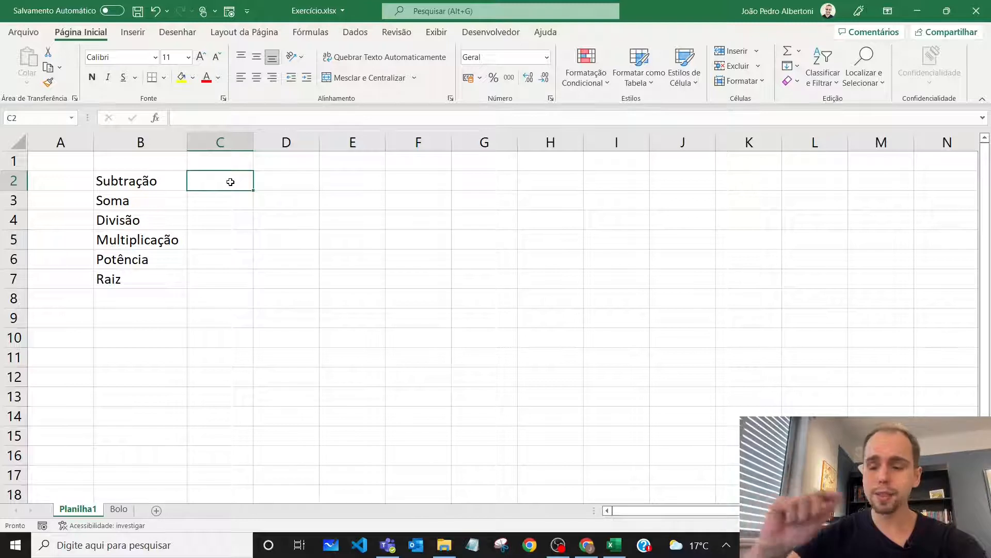
pyautogui.write('-')
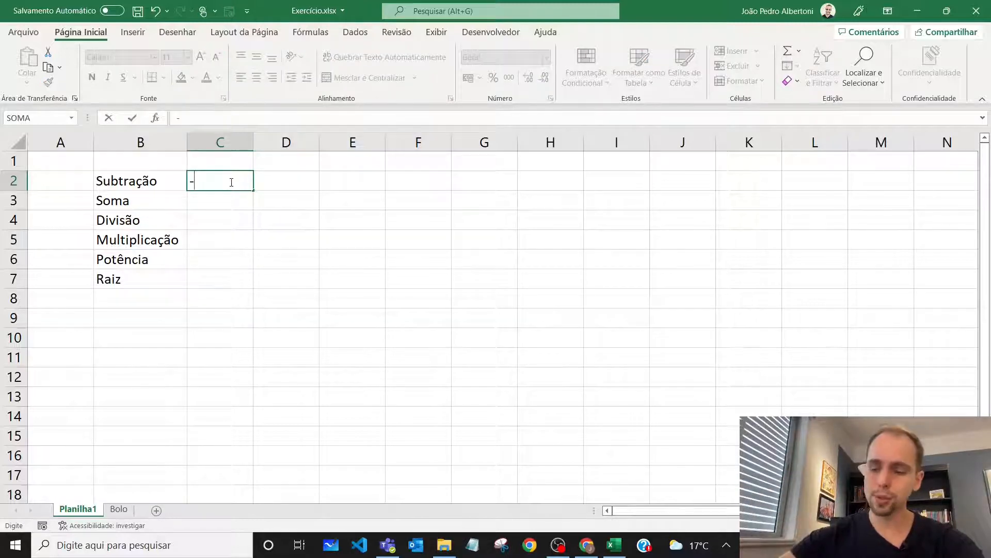
pyautogui.press('Return')
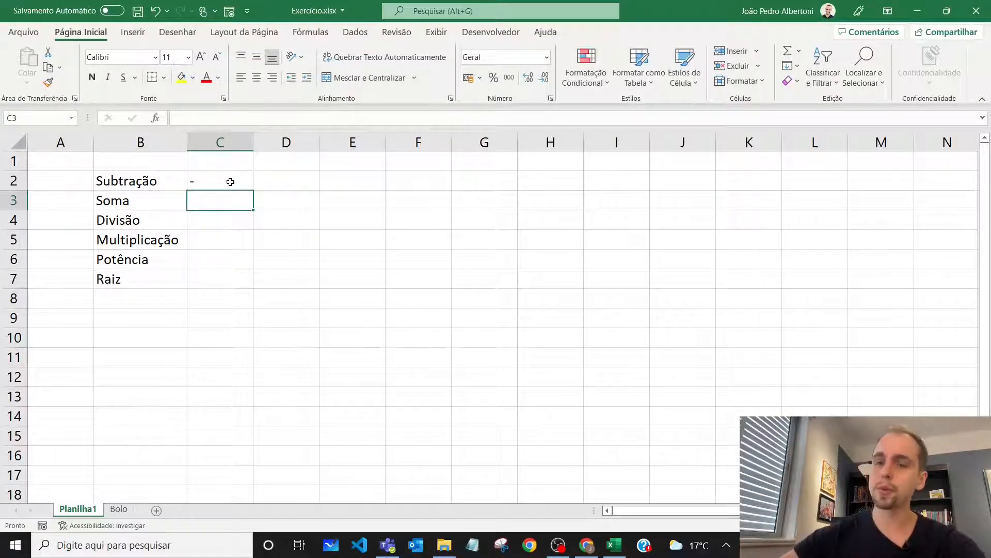
pyautogui.write('+')
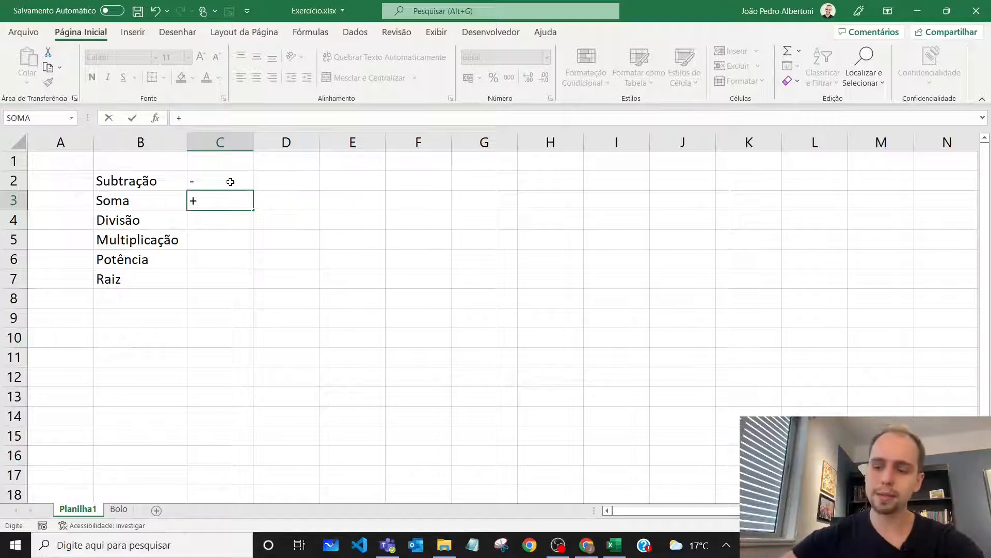
pyautogui.press('Return')
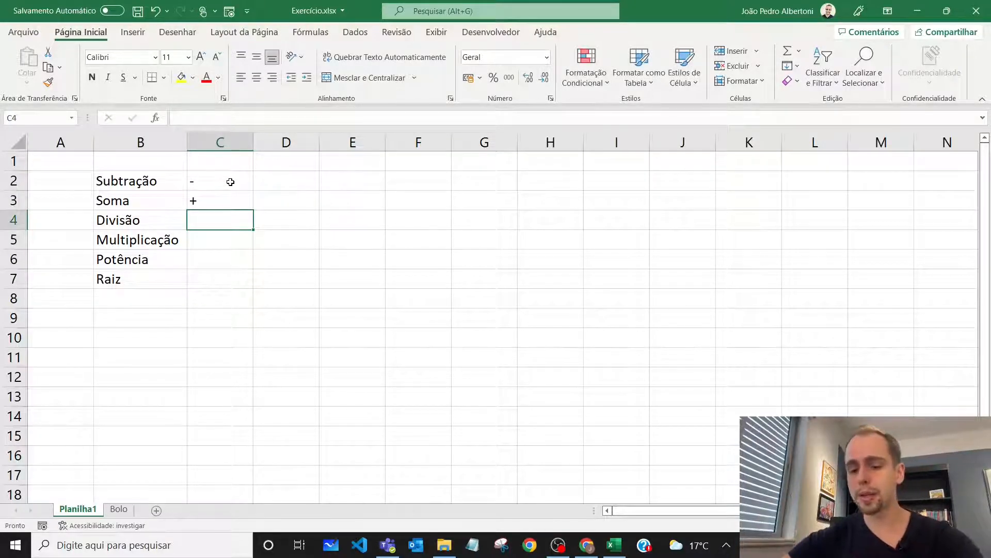
pyautogui.press('alt')
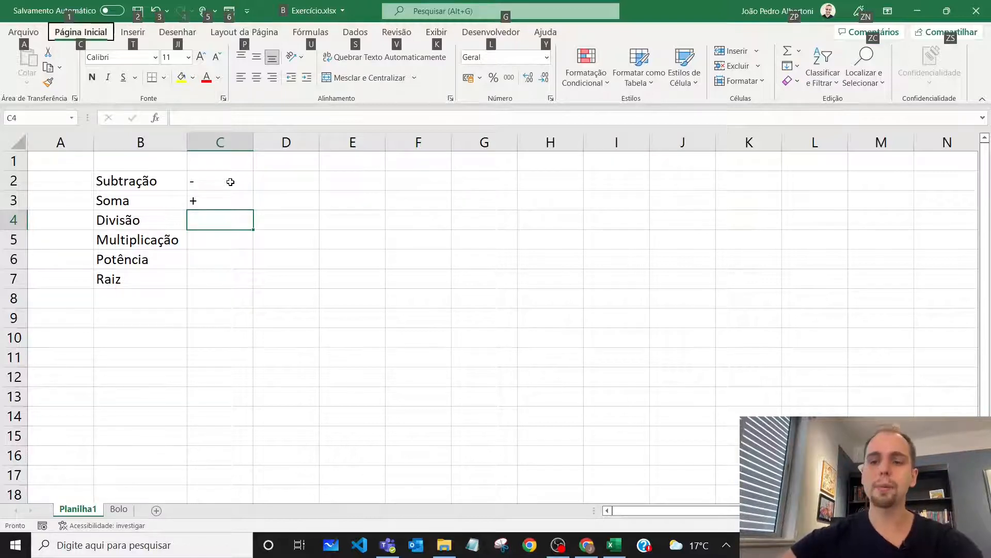
pyautogui.press('alt')
pyautogui.press('alt')
pyautogui.press('alt')
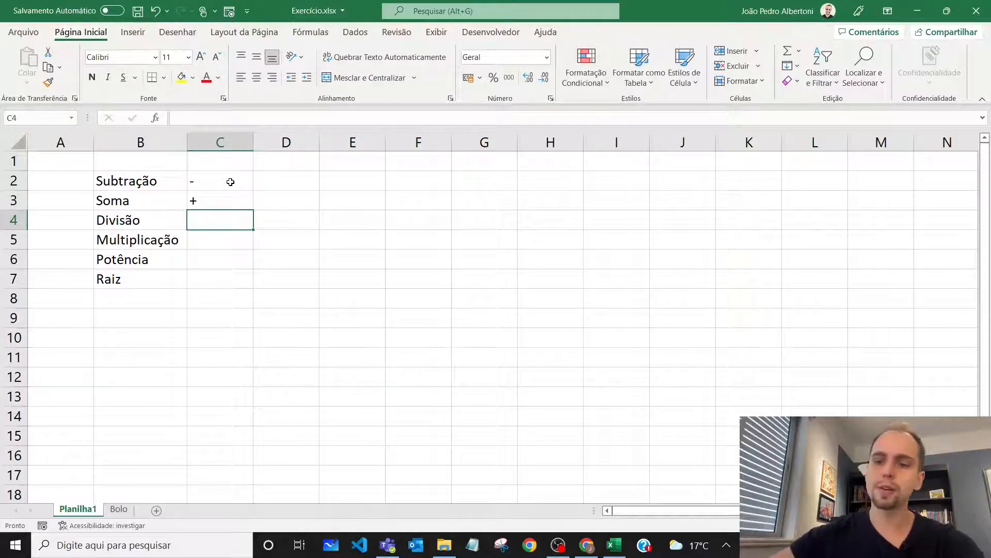
pyautogui.press('/')
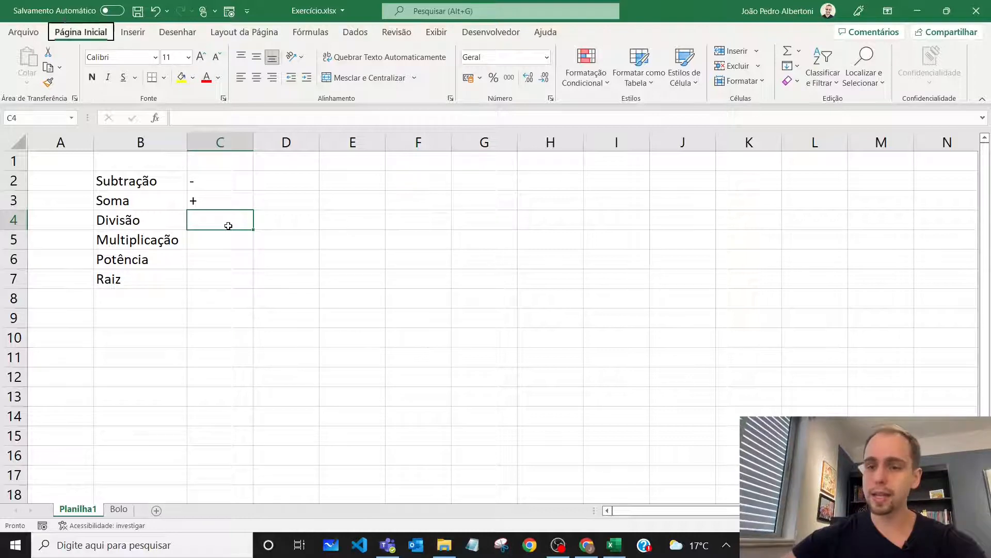
# Enter the operator / in C4 beside Divisão and * in C5 beside Multiplicação
pyautogui.click(211, 115)
pyautogui.write('/')
pyautogui.press('Return')
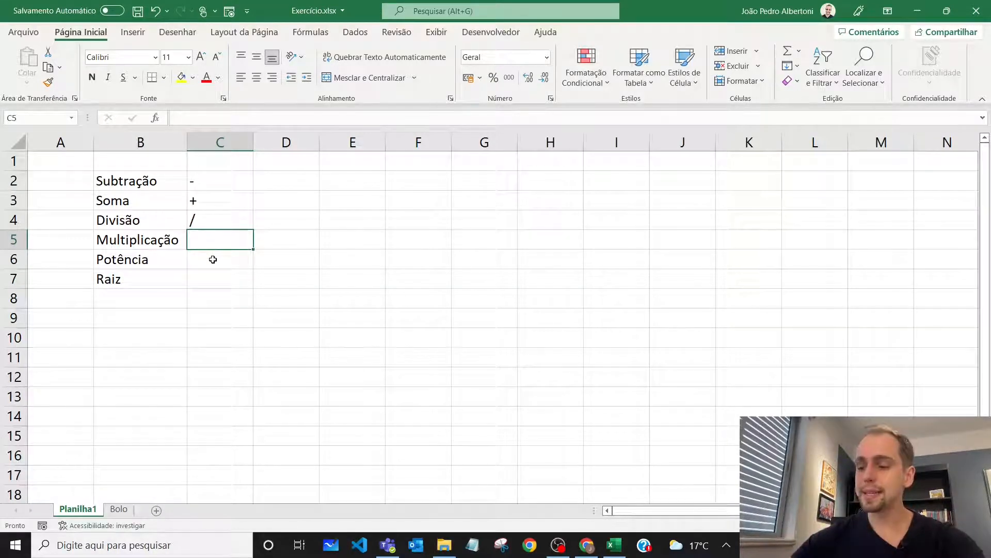
pyautogui.write('*')
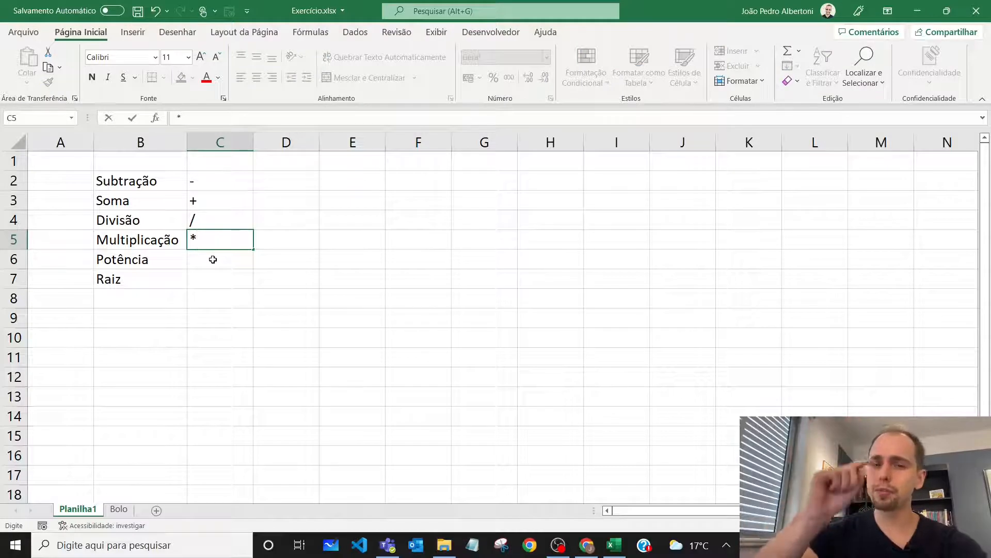
pyautogui.press('Return')
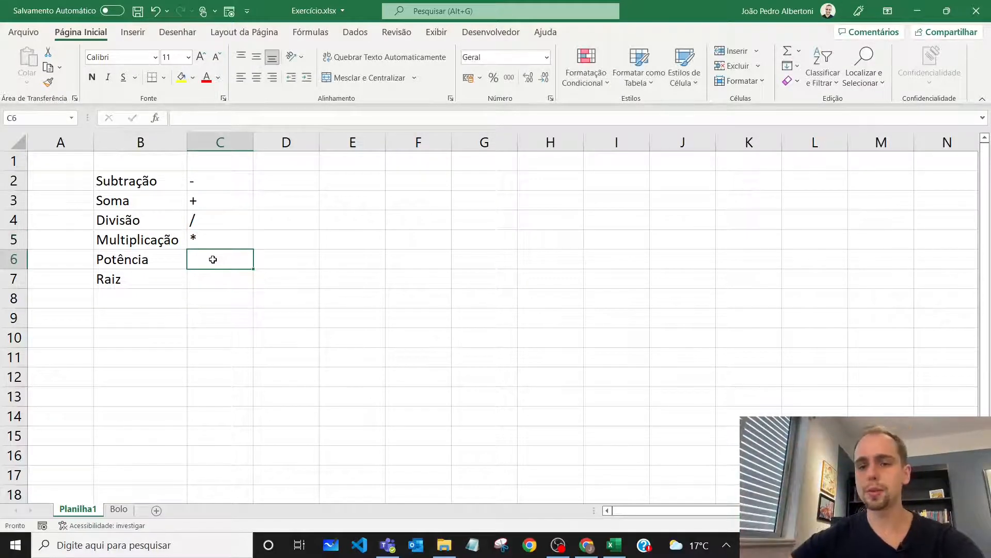
# Enter ^ in C6 beside Potência and x in C7 beside Raiz, and select the finished list B2:C7
pyautogui.click(190, 119)
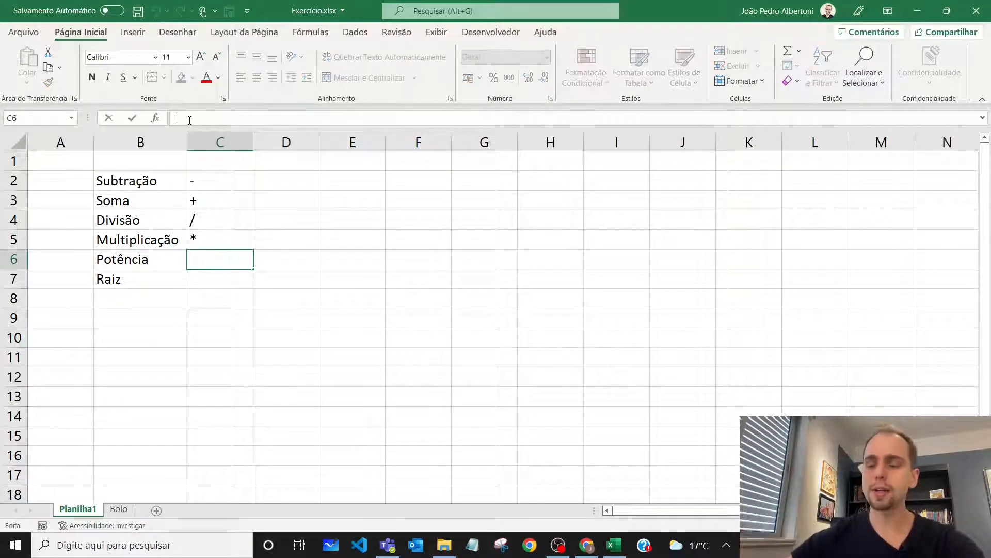
pyautogui.write('^^')
pyautogui.press('Return')
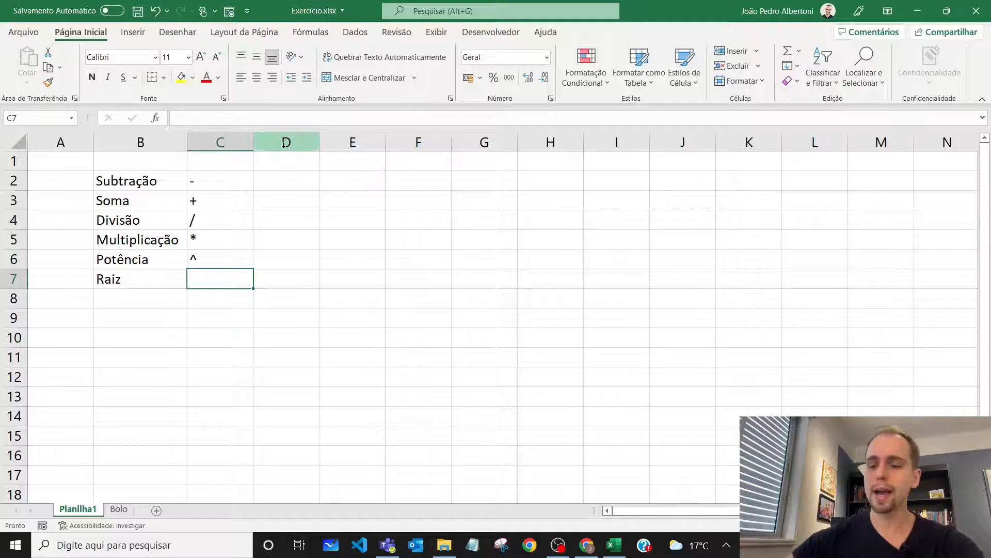
pyautogui.write('x')
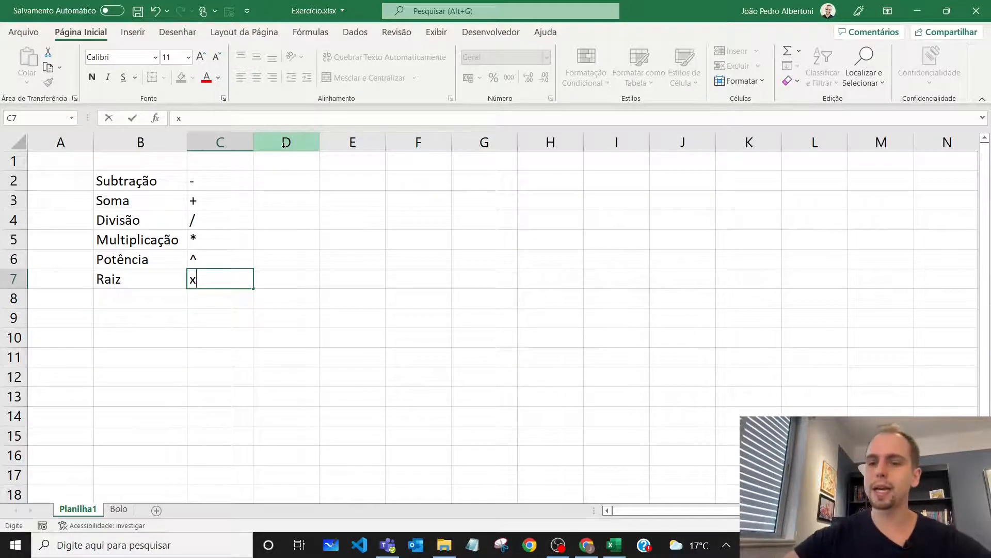
pyautogui.press('Return')
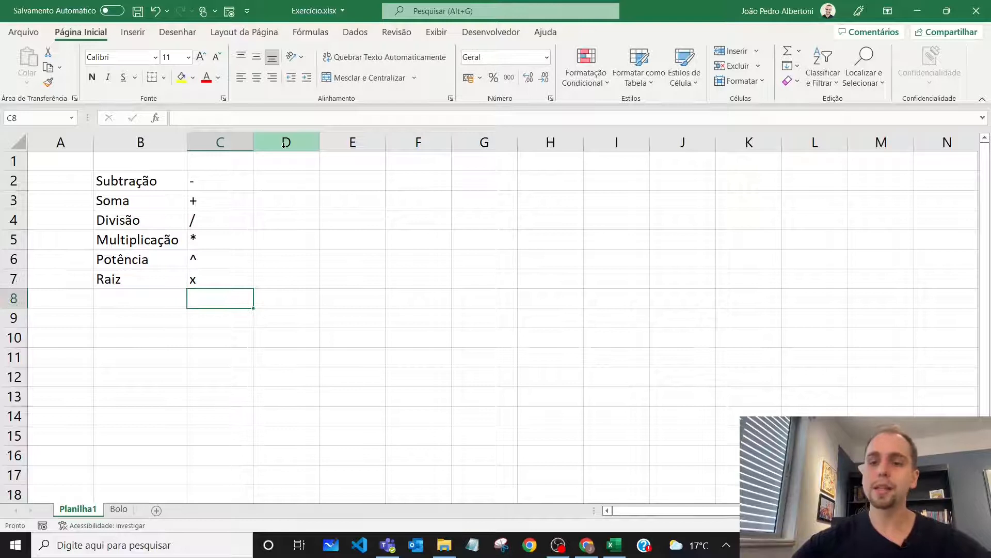
pyautogui.moveTo(178, 182); pyautogui.dragTo(229, 274)
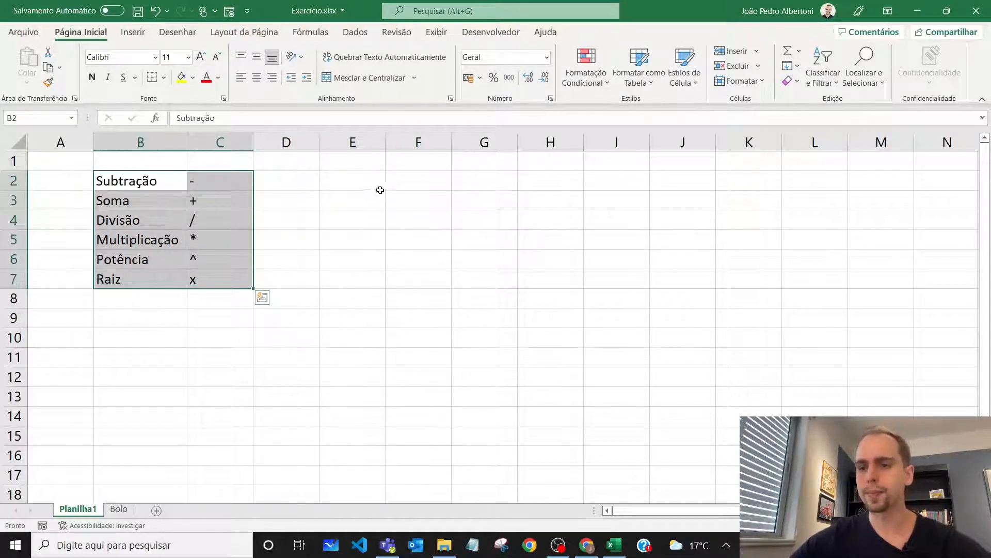
# Enter the sample numbers 10 in E2 and 2 in F2
pyautogui.click(357, 184)
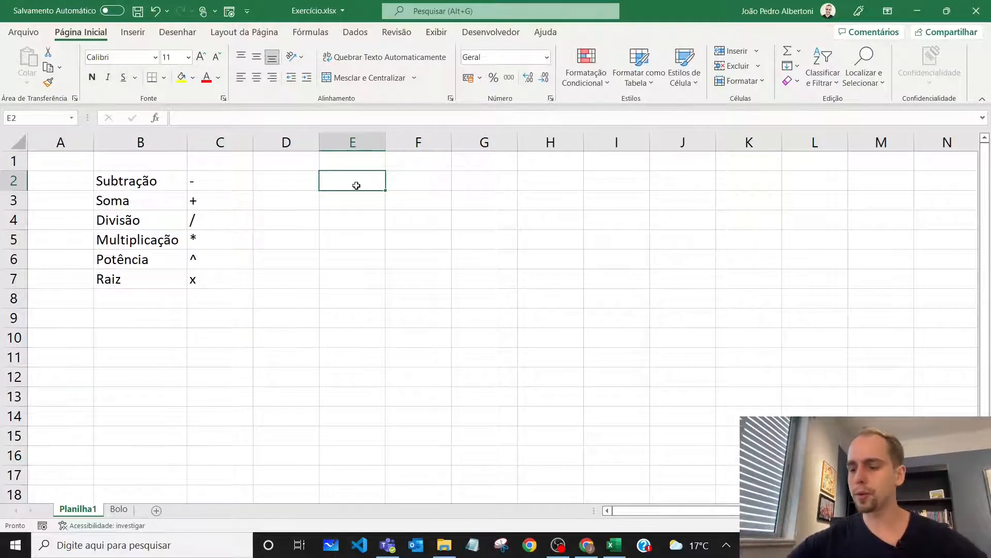
pyautogui.write('10')
pyautogui.press('Return')
pyautogui.press('Up')
pyautogui.press('Right')
pyautogui.write('2')
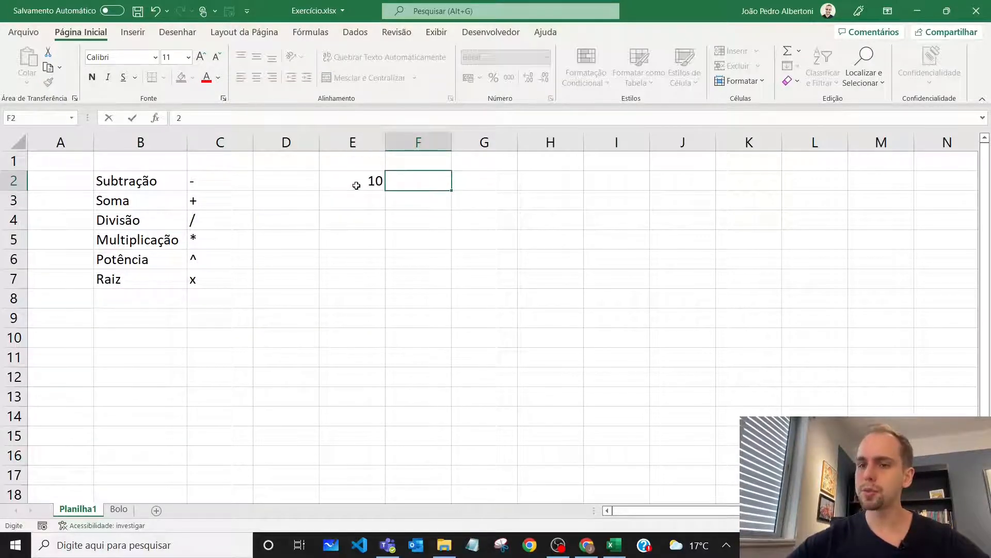
pyautogui.press('Return')
pyautogui.press('Return')
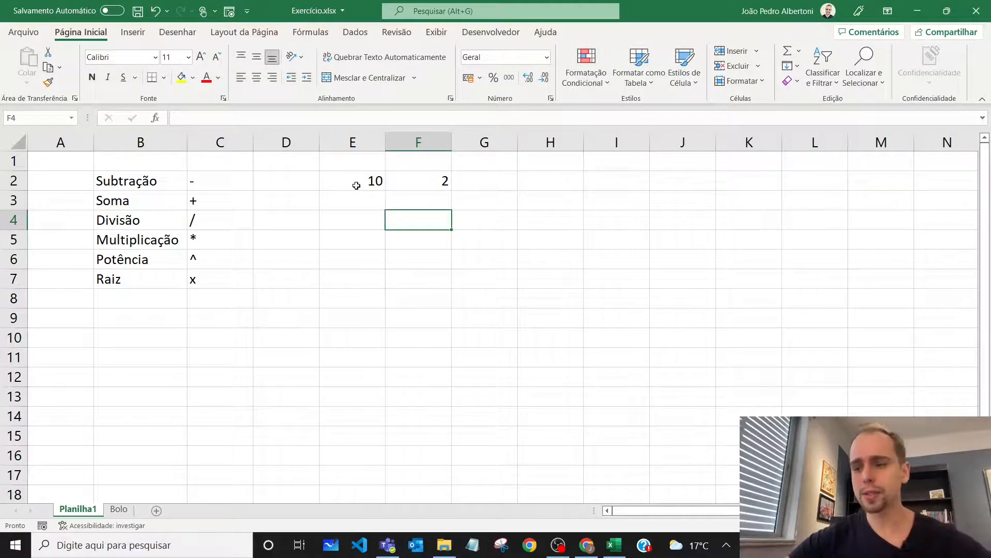
# Add 10 and 2 in F4 with a formula made of typed numbers
pyautogui.write('=')
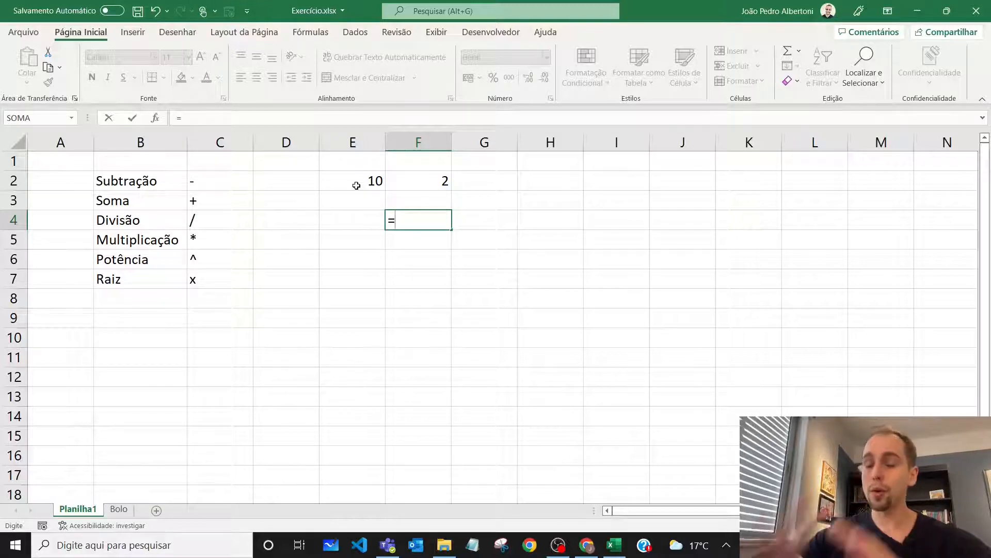
pyautogui.write('0')
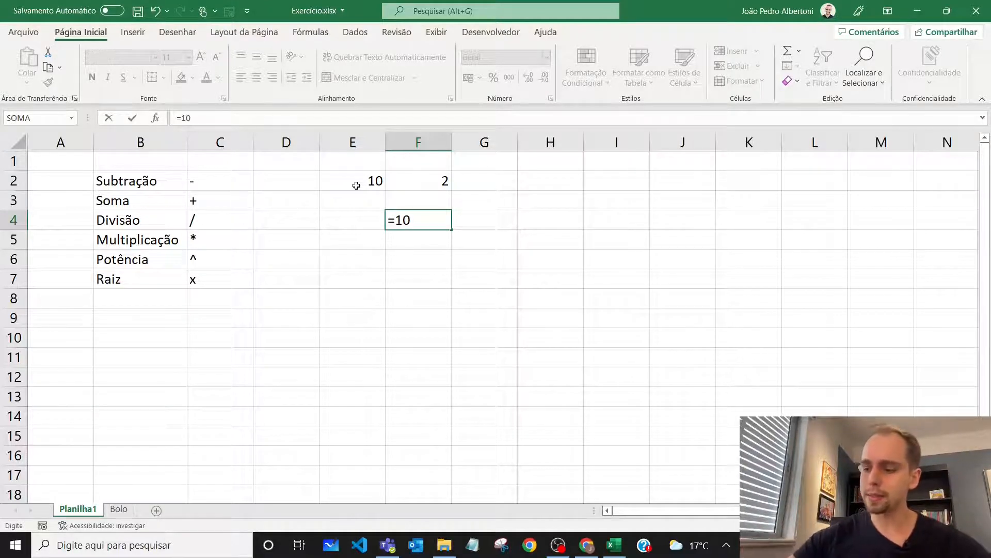
pyautogui.press('Return')
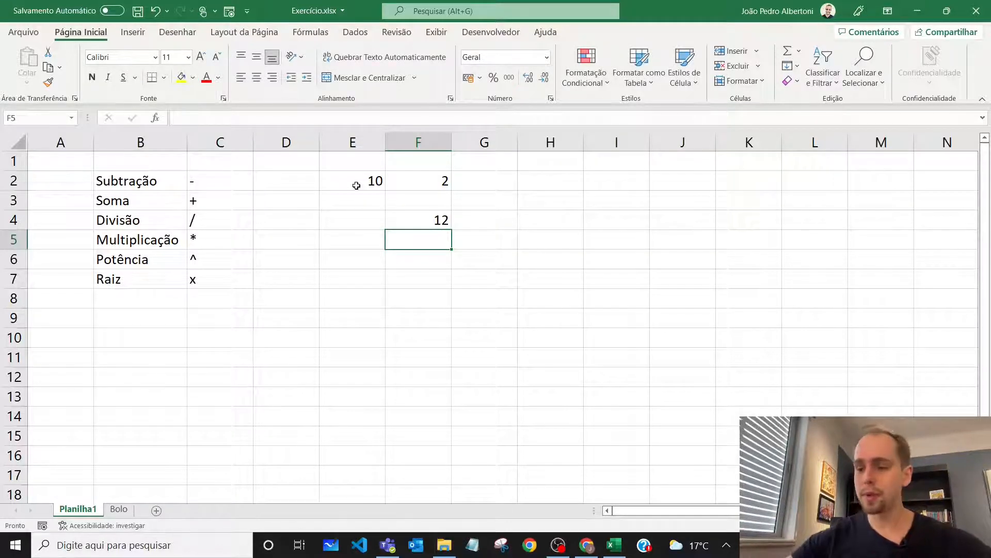
# Replace the addition in F4 with the multiplication formula =10*2
pyautogui.press('Up')
pyautogui.write('=')
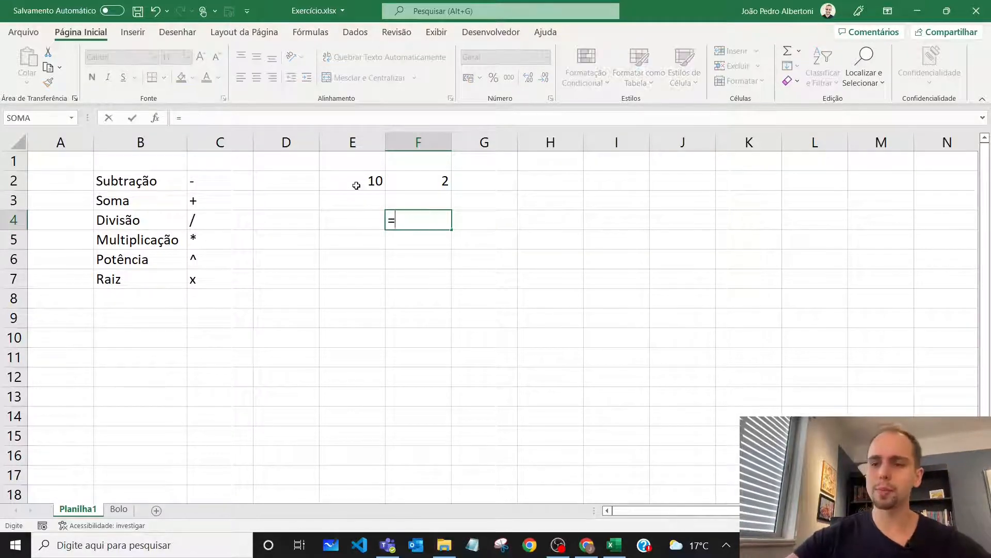
pyautogui.write('10*2')
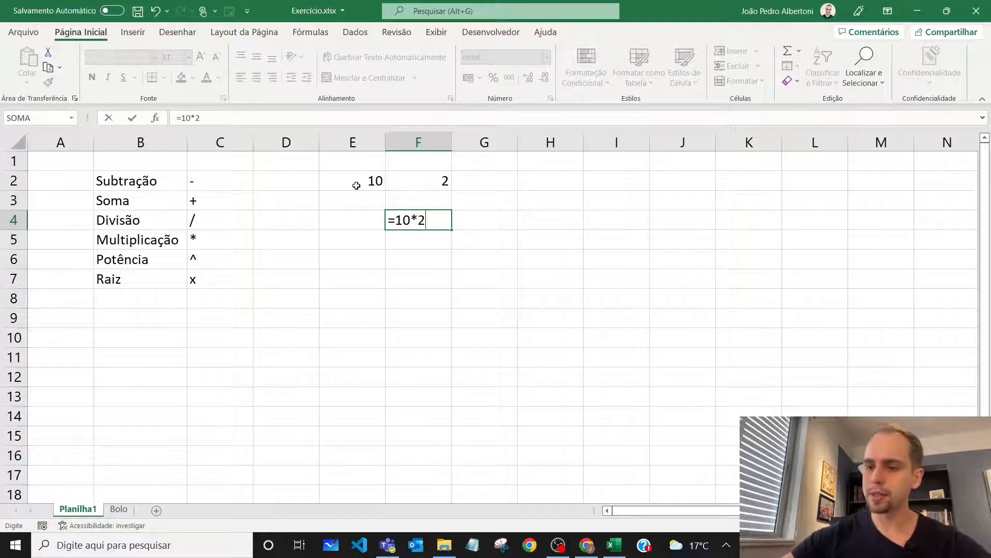
pyautogui.press('Return')
# Replace the formula in F4 with the division =10/2 and reselect the cell
pyautogui.press('Up')
pyautogui.write('=10')
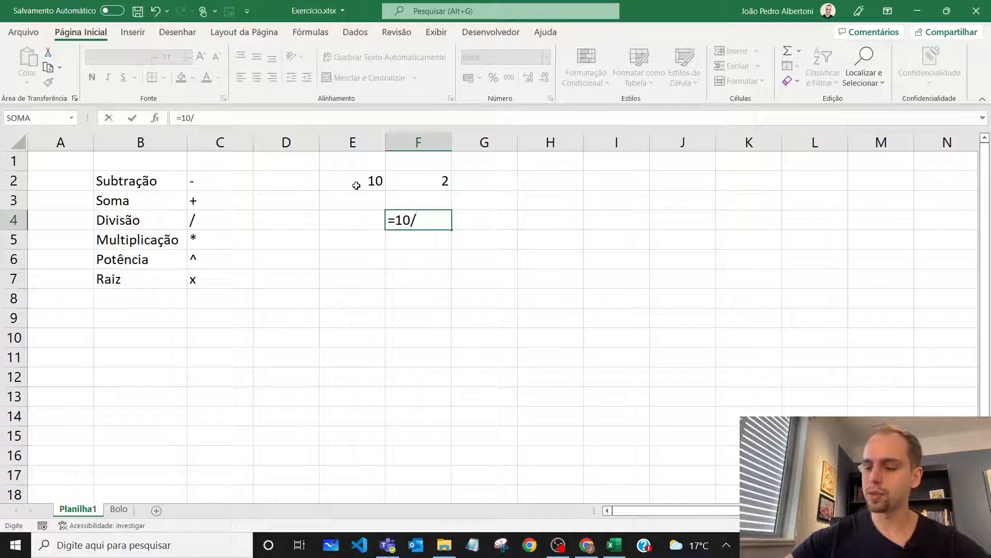
pyautogui.press('Return')
pyautogui.press('Up')
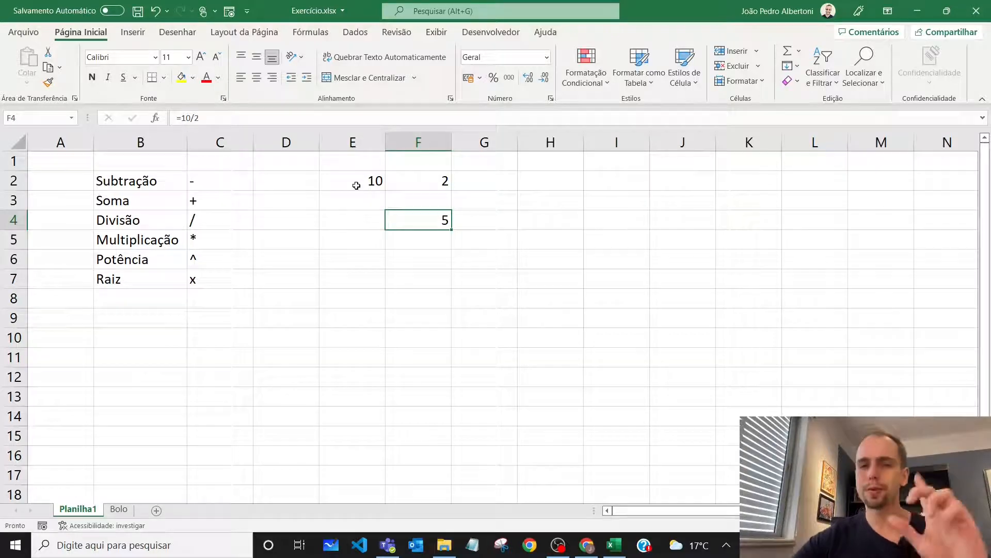
# Clear F4, enter the cell-reference division formula =E2/F2 there instead, and reselect the cell to show its formula
pyautogui.press('Delete')
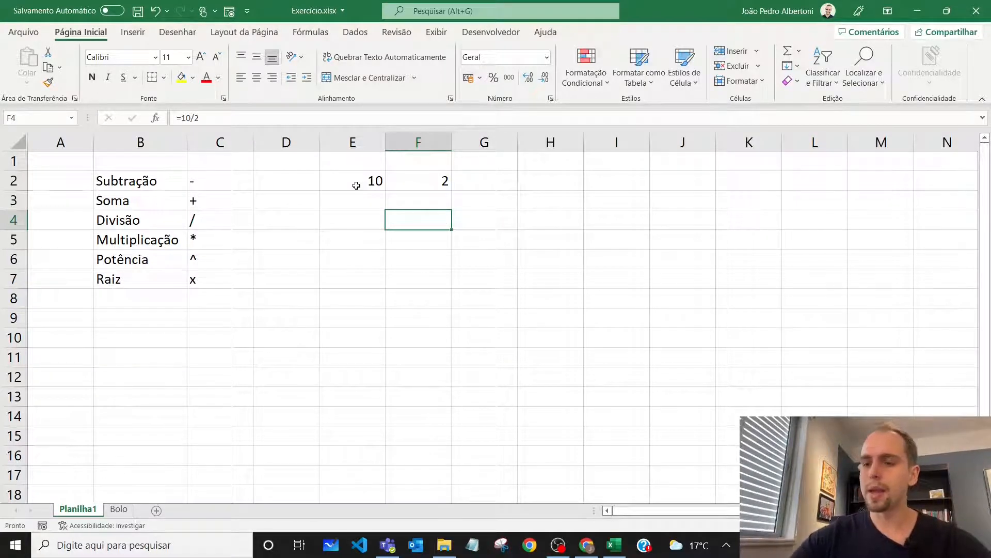
pyautogui.write('=10/')
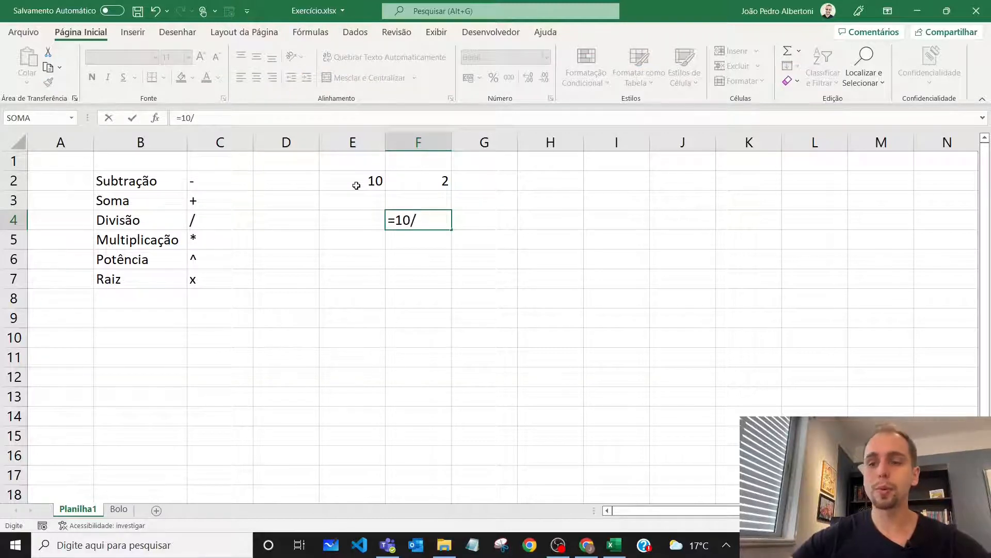
pyautogui.press('BackSpace')
pyautogui.press('BackSpace')
pyautogui.press('BackSpace')
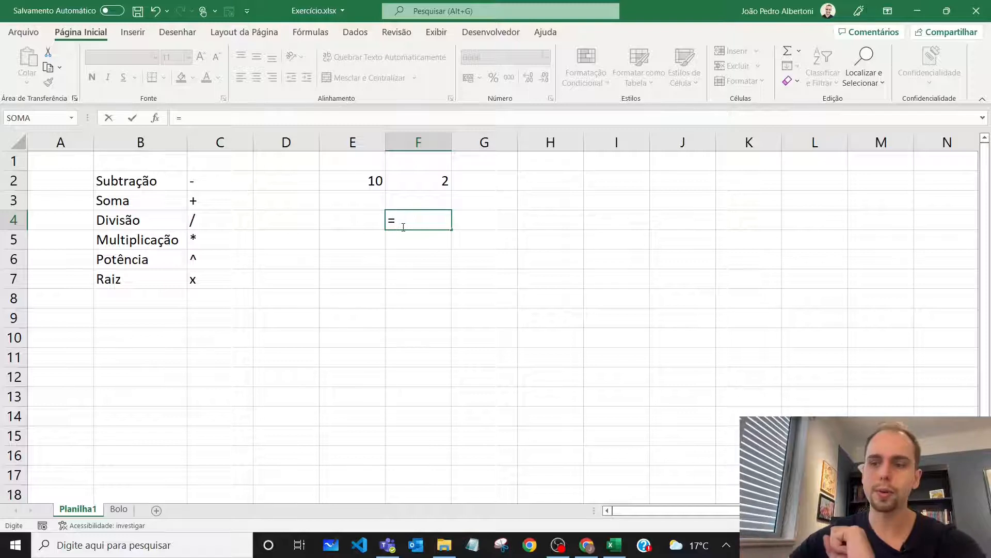
pyautogui.click(350, 182)
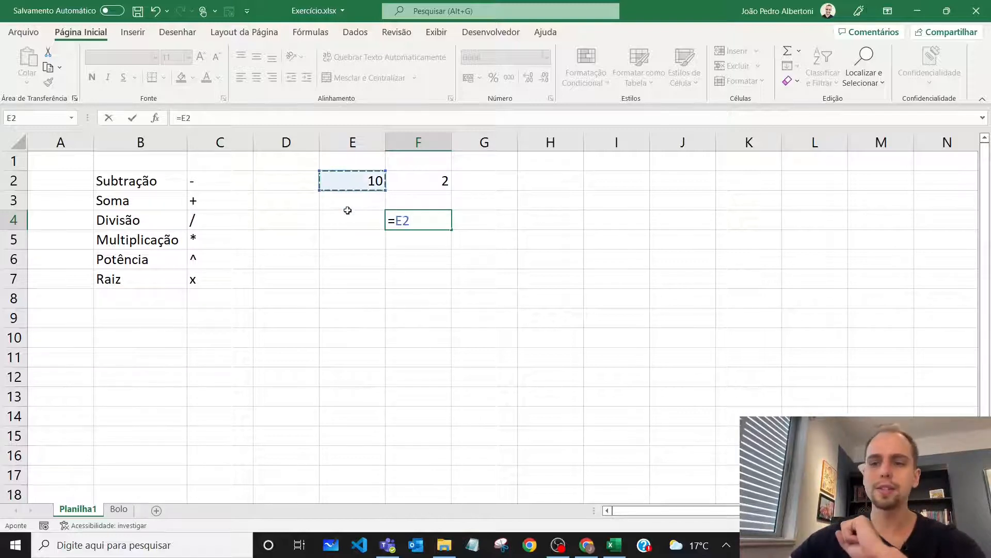
pyautogui.write('/')
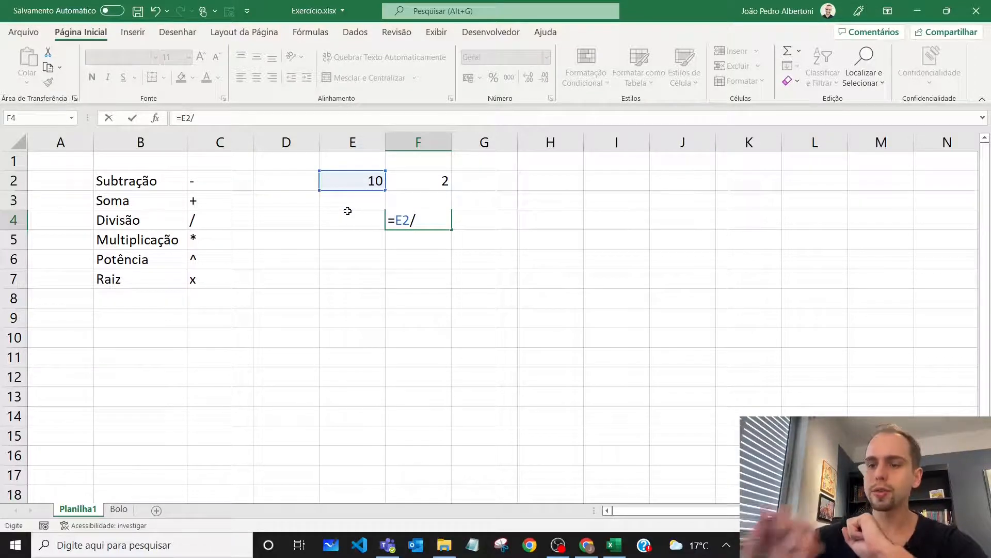
pyautogui.click(440, 181)
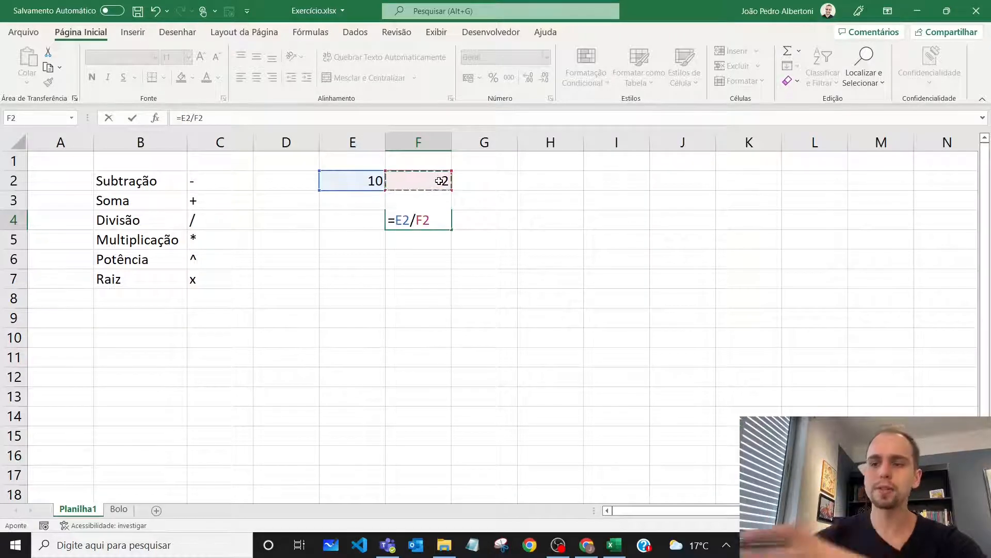
pyautogui.press('Return')
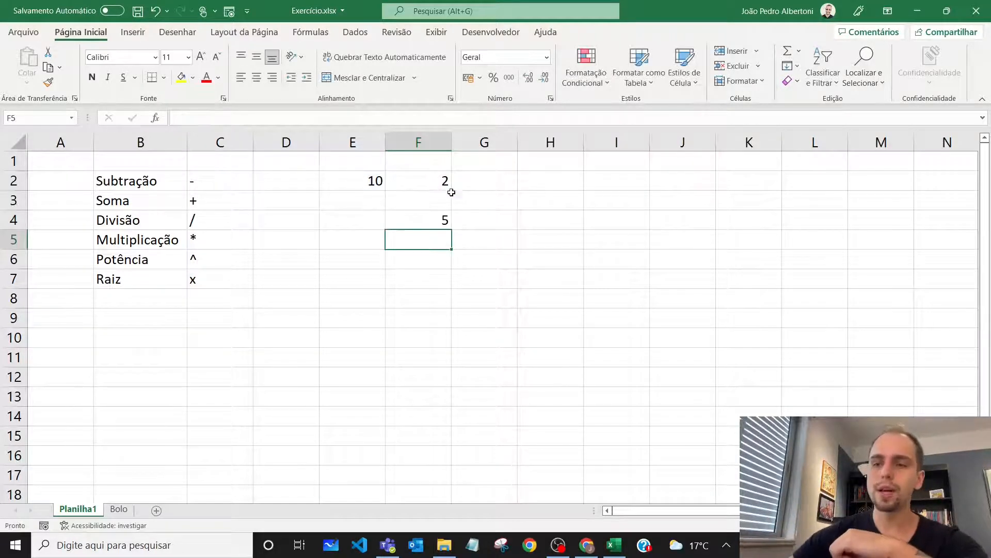
pyautogui.click(429, 224)
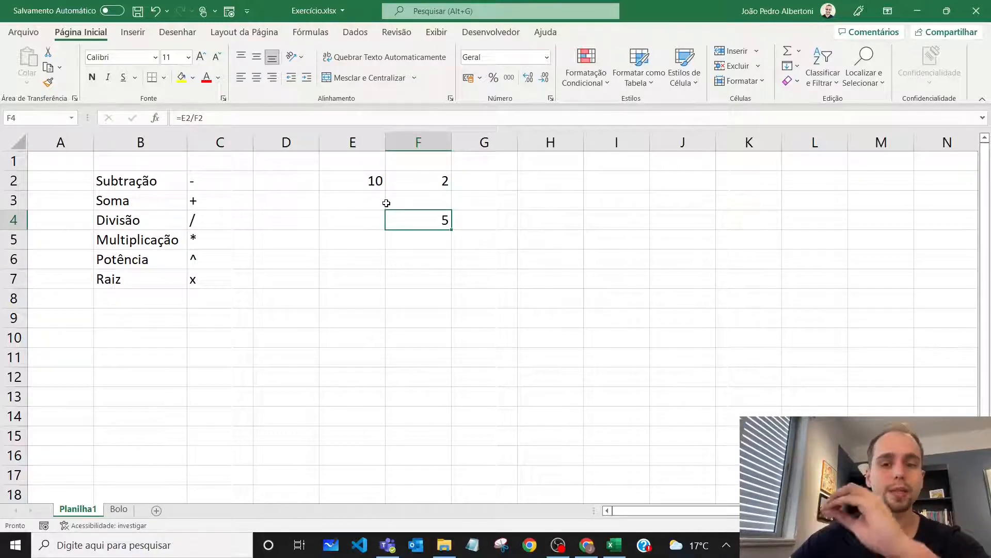
# Select the two operands in E2:F2, and change the divisor in F2 to 3
pyautogui.click(364, 182)
pyautogui.hotkey('shift', 'Right')
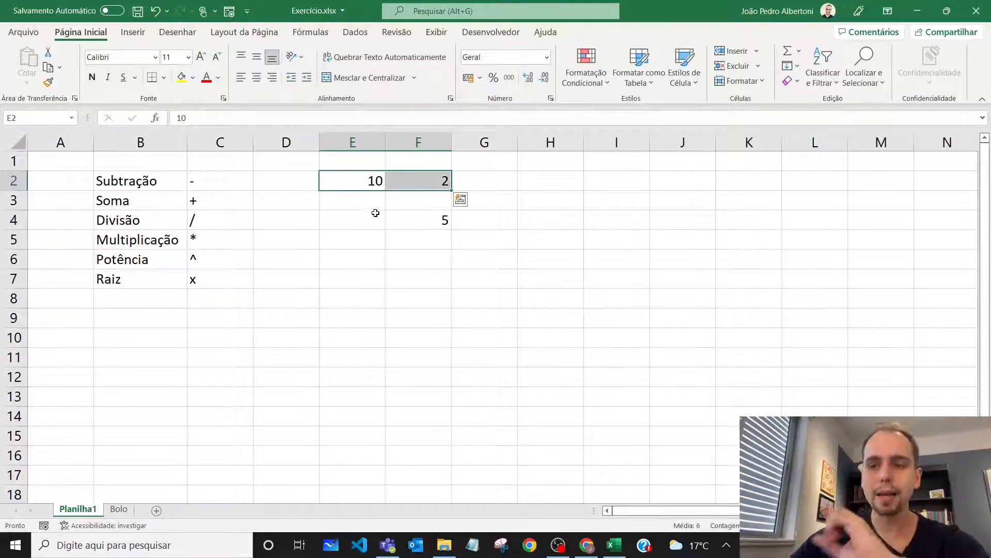
pyautogui.click(417, 181)
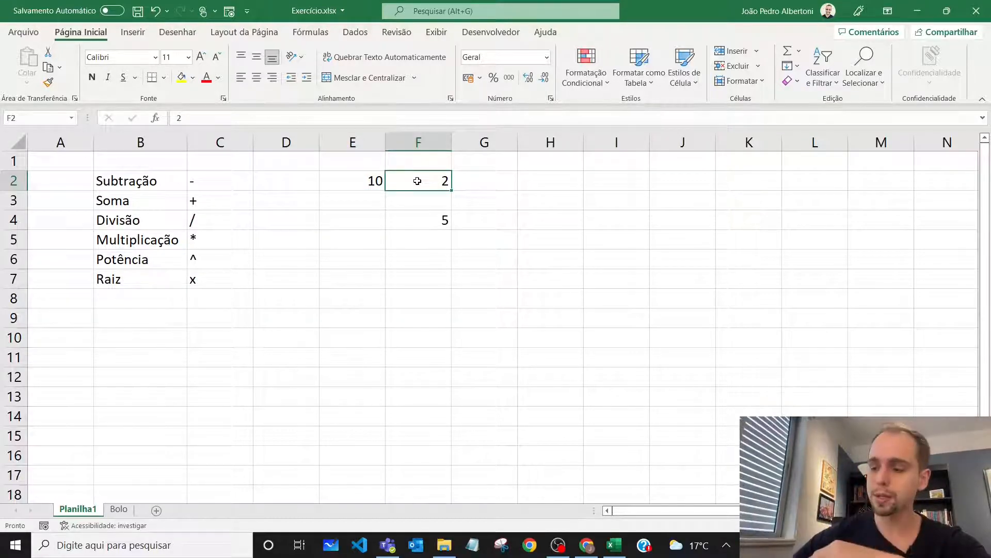
pyautogui.write('3')
pyautogui.press('Return')
# Set the divisor in F2 to 10 and the dividend in E2 to 100
pyautogui.click(427, 181)
pyautogui.write('10')
pyautogui.press('Return')
pyautogui.click(381, 181)
pyautogui.write('100')
pyautogui.press('Return')
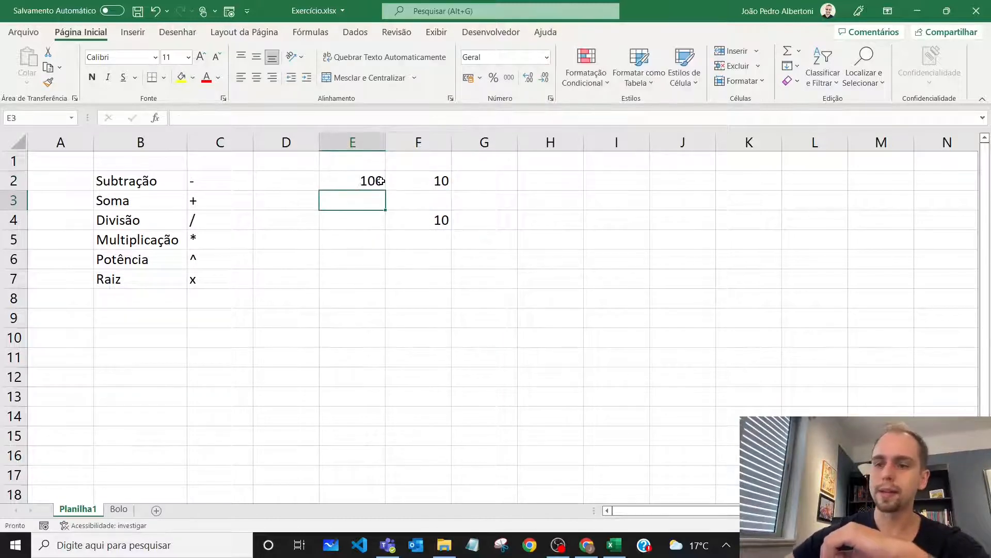
# Clear the sample numbers and the division formula from E2:F4
pyautogui.click(433, 218)
pyautogui.moveTo(349, 179); pyautogui.dragTo(439, 223)
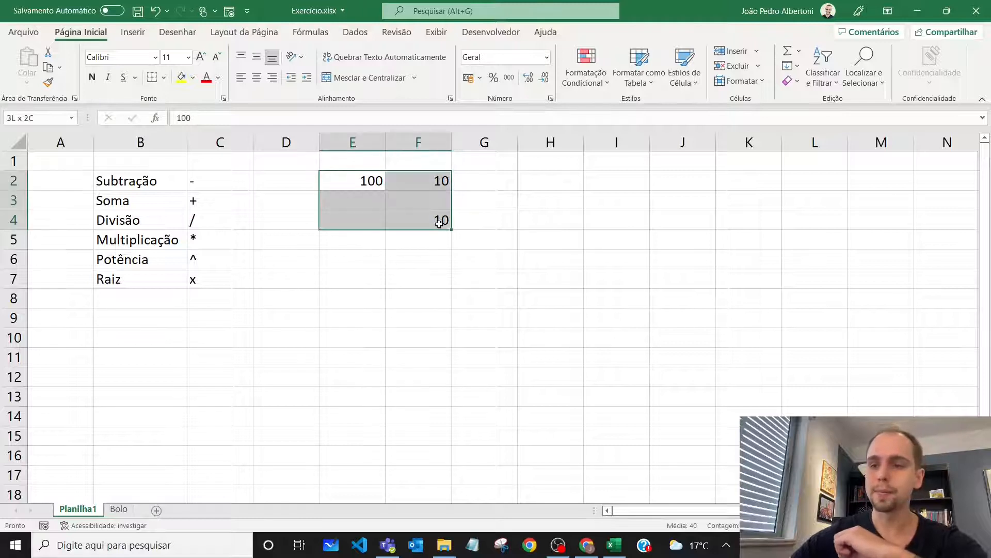
pyautogui.press('Delete')
# Enter the number 2 in every cell from E2 down to E26, and return to row 2 to select G2
pyautogui.click(365, 181)
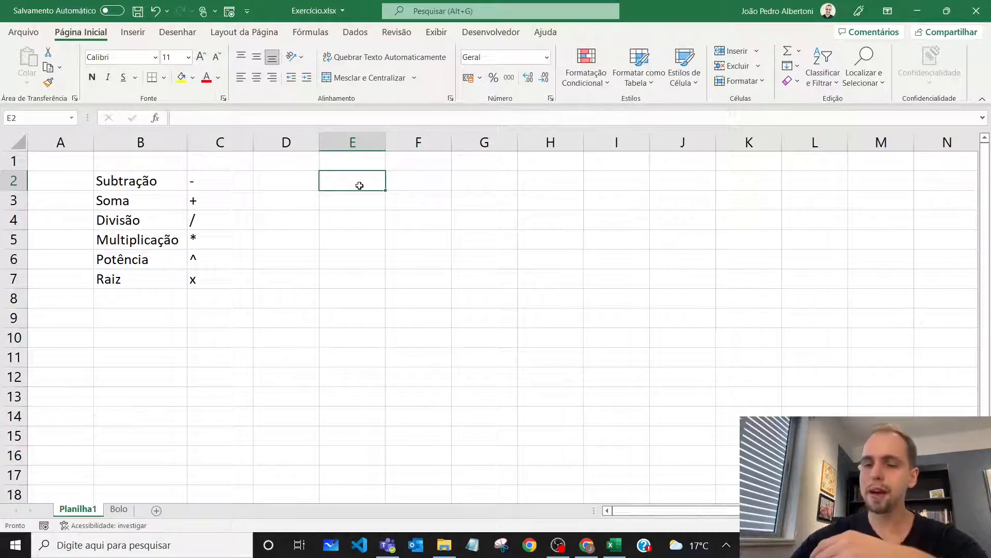
pyautogui.write('2 2 2 2 2 2 2 2 2 2 2 2 2 2 2 2 2 2 2 2 2')
pyautogui.press('Return')
pyautogui.write('2')
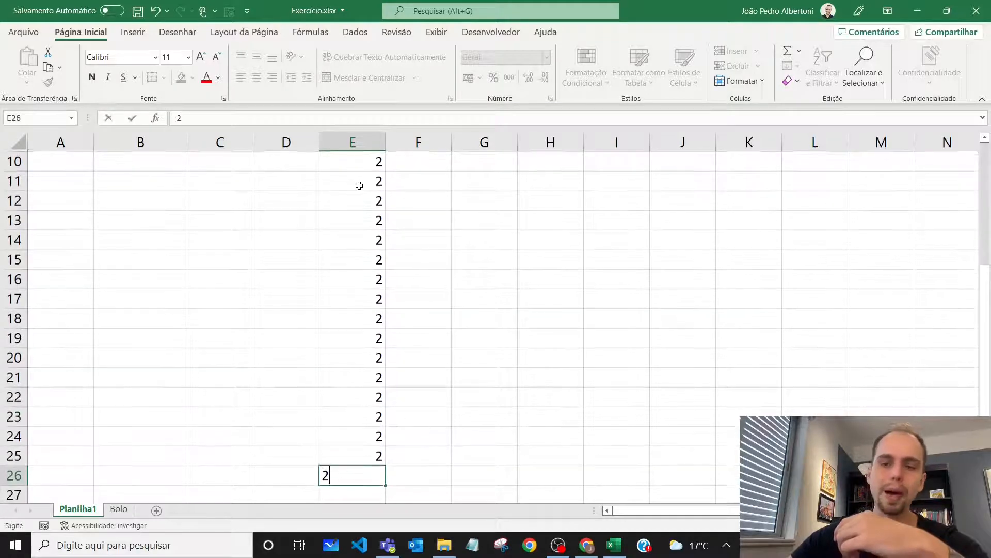
pyautogui.press('Return')
pyautogui.press('Up')
pyautogui.hotkey('ctrl', 'Up')
pyautogui.hotkey('ctrl', 'Up')
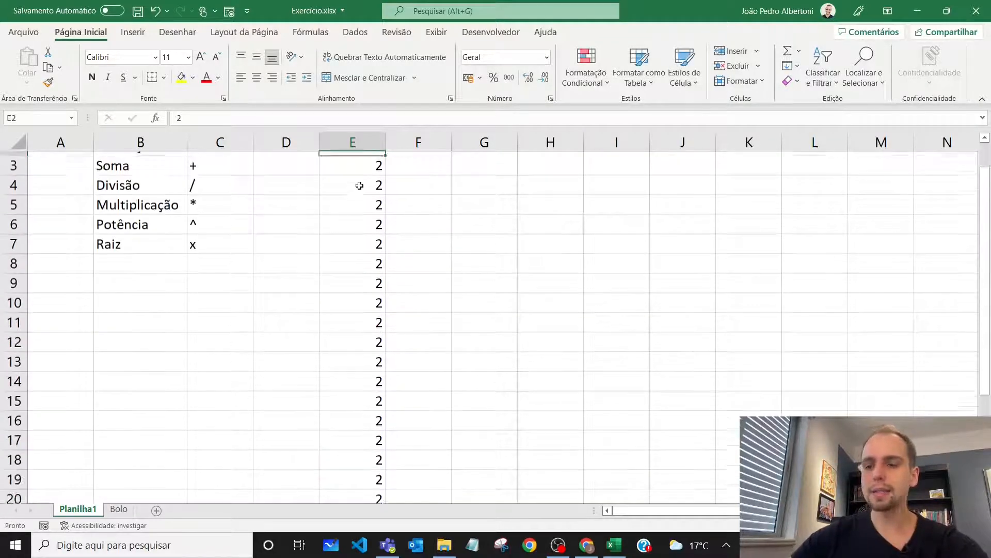
pyautogui.press('Down')
pyautogui.press('Right')
pyautogui.press('Right')
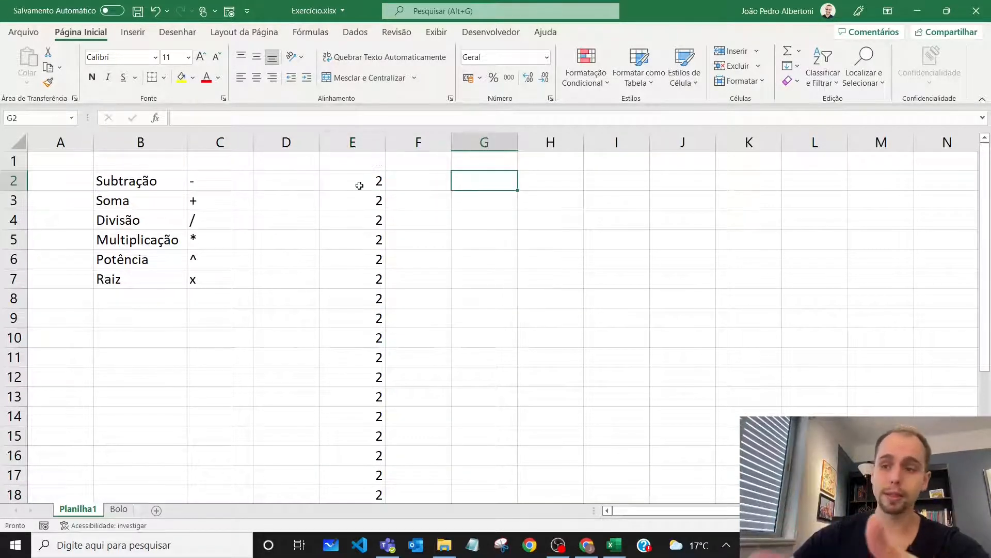
# Try to total the column in G2 by adding its cells one by one, as in =E2+E3+E4+E5+E6+
pyautogui.write('=')
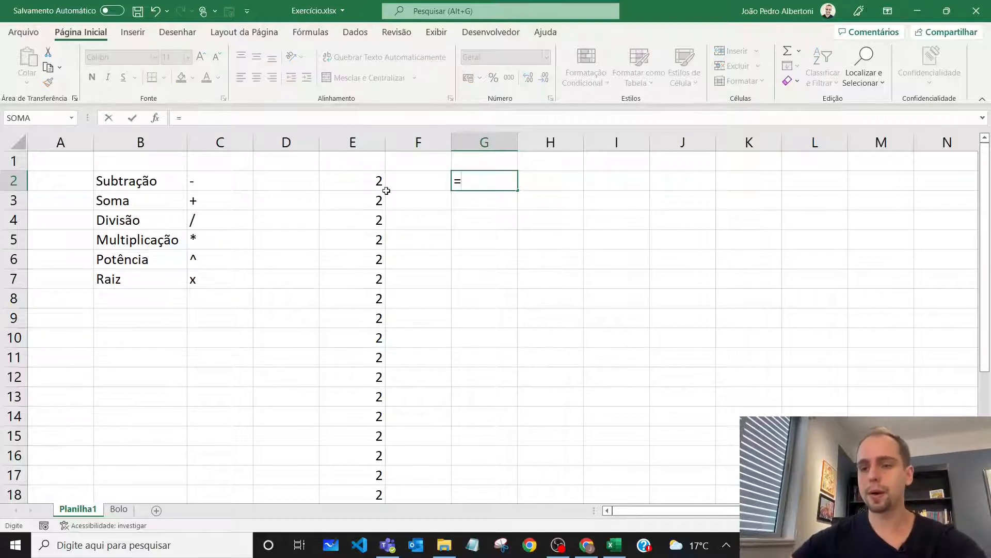
pyautogui.click(370, 184)
pyautogui.write('+')
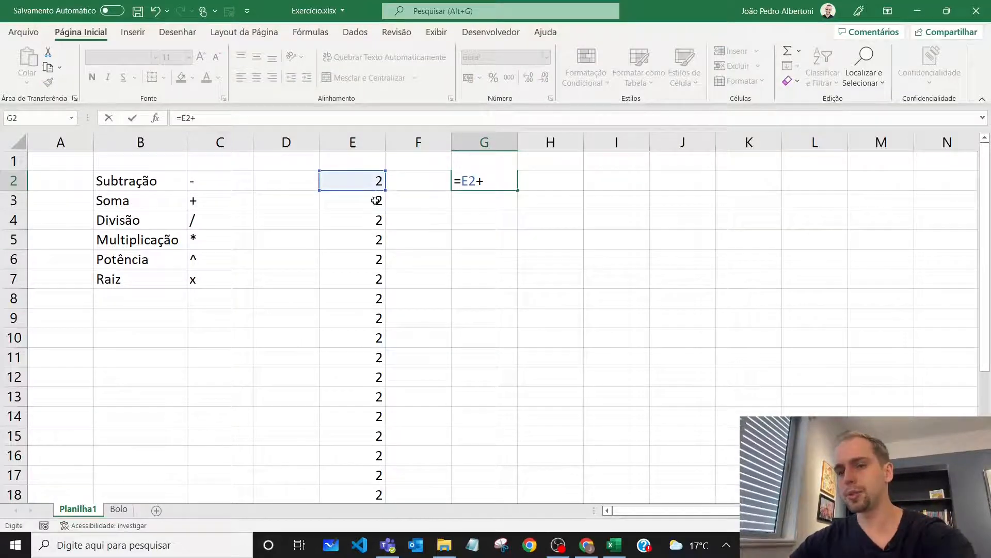
pyautogui.click(372, 202)
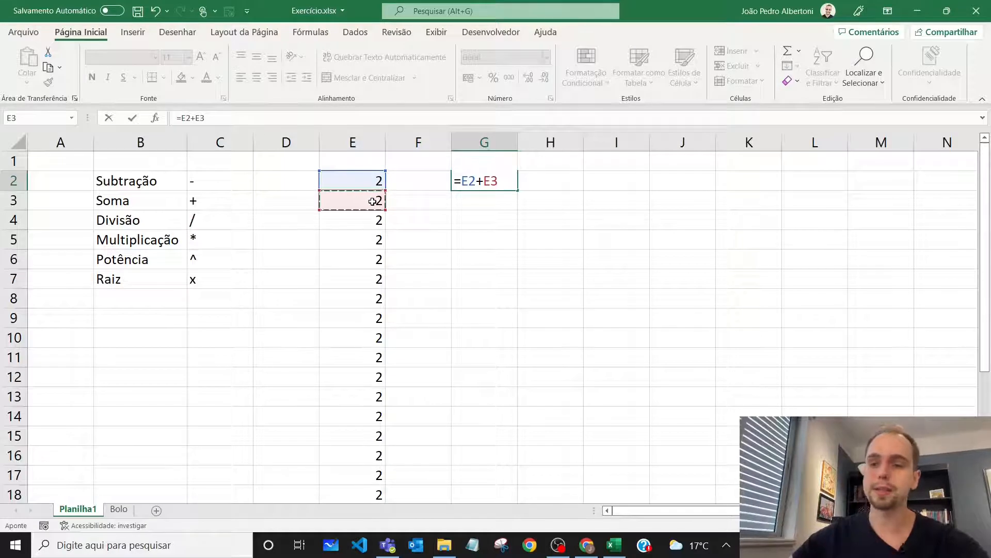
pyautogui.write('+')
pyautogui.click(366, 221)
pyautogui.write('+')
pyautogui.click(365, 241)
pyautogui.write('+')
pyautogui.click(362, 259)
pyautogui.write('+')
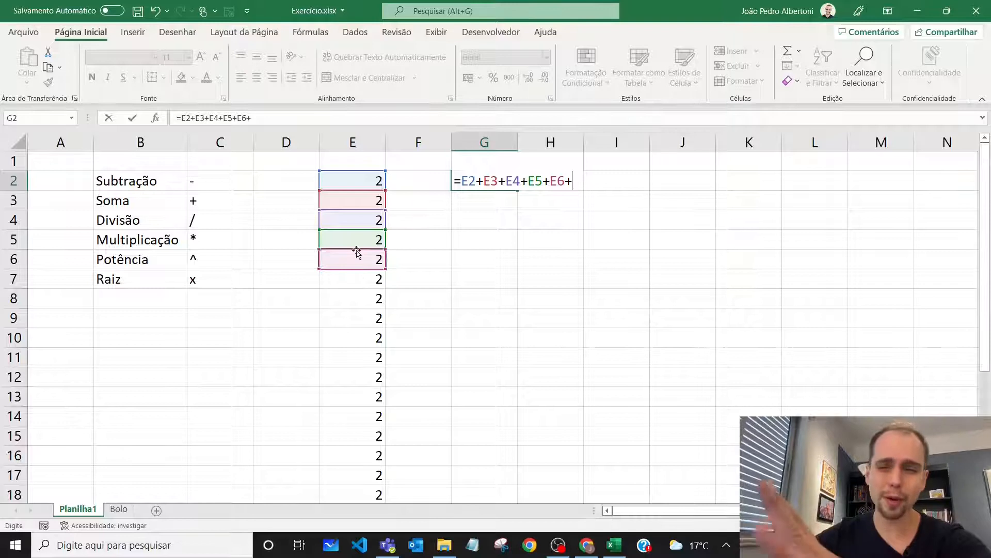
pyautogui.moveTo(261, 118); pyautogui.dragTo(133, 116)
pyautogui.press('Escape')
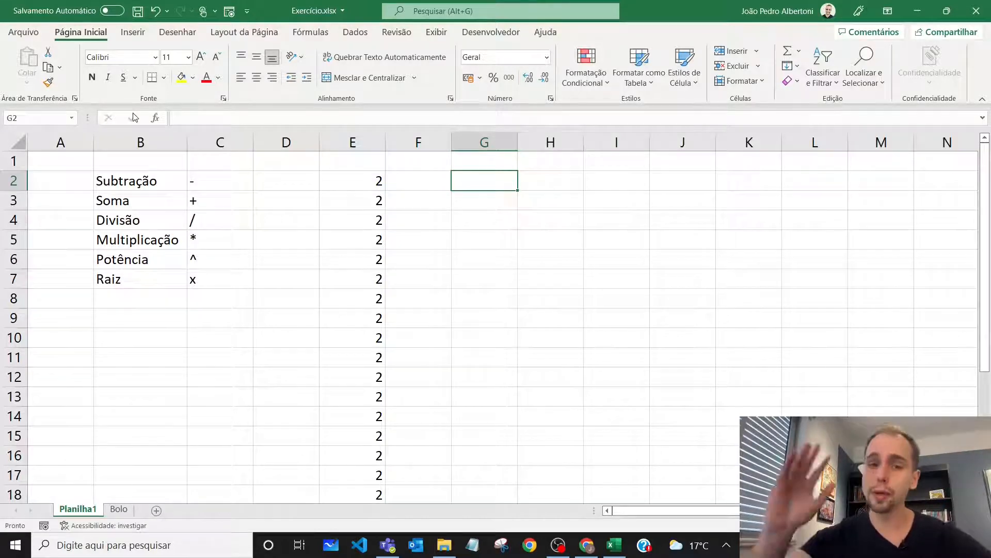
# Total the column of numbers in G2 with the SOMA function, using the formula =SOMA(E2:E26)
pyautogui.write('=')
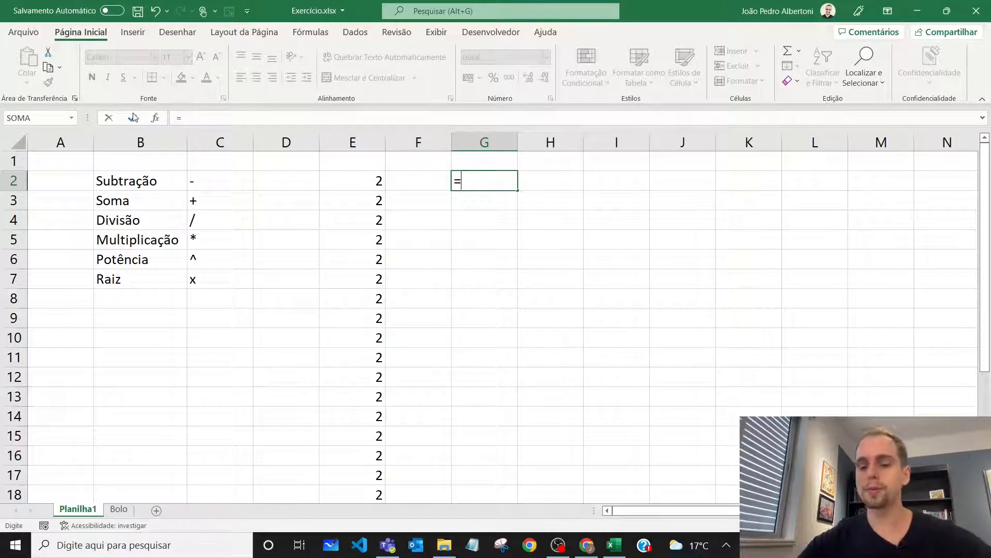
pyautogui.write('soma')
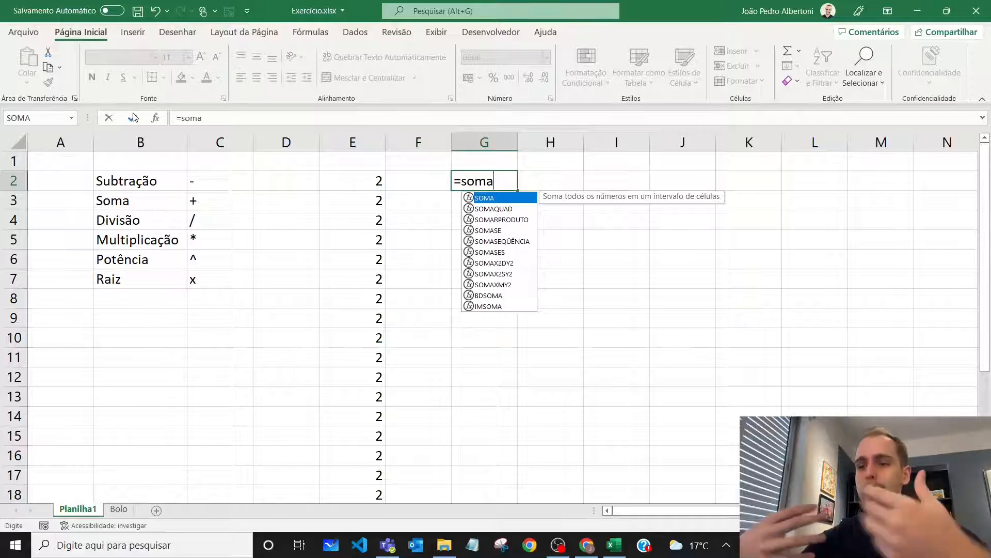
pyautogui.write('(')
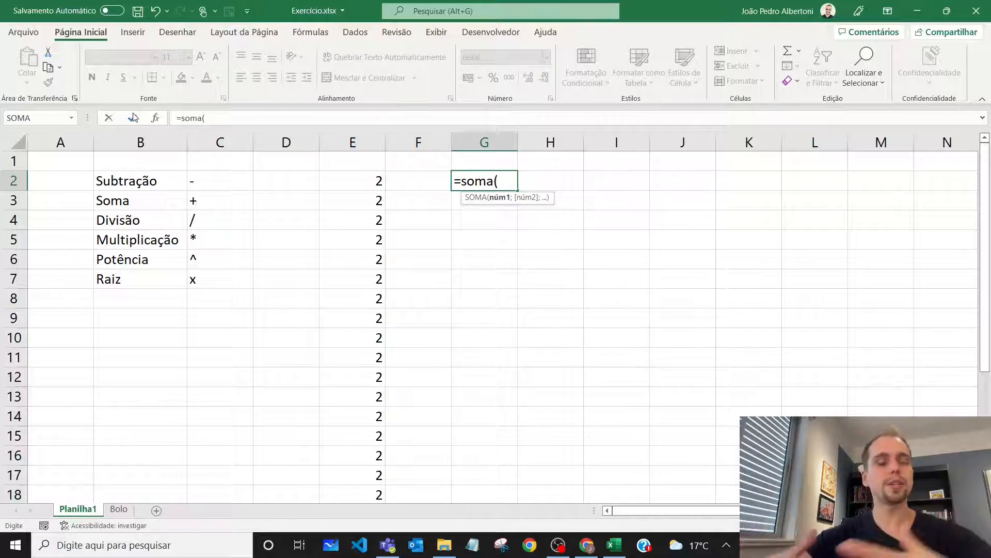
pyautogui.click(370, 180)
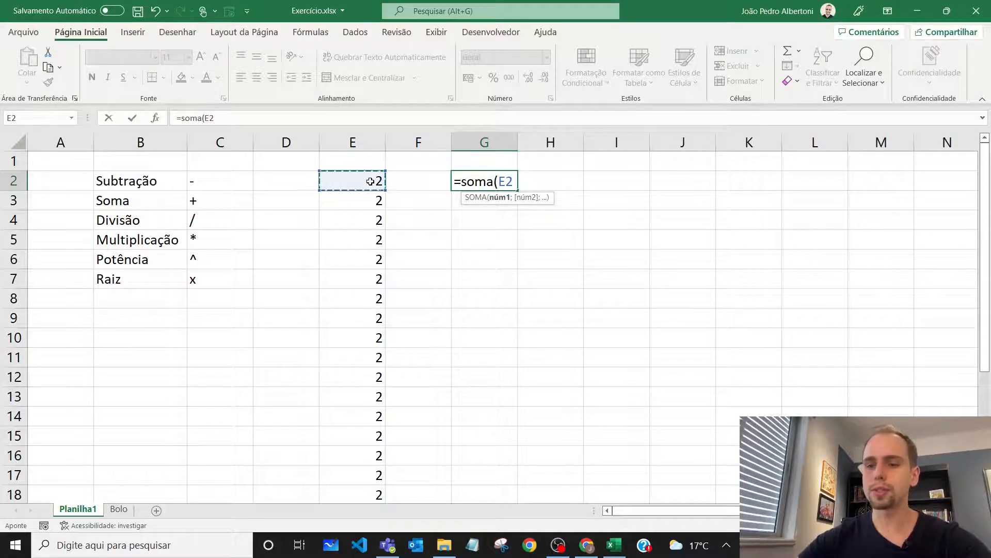
pyautogui.hotkey('ctrl', 'shift', 'Down')
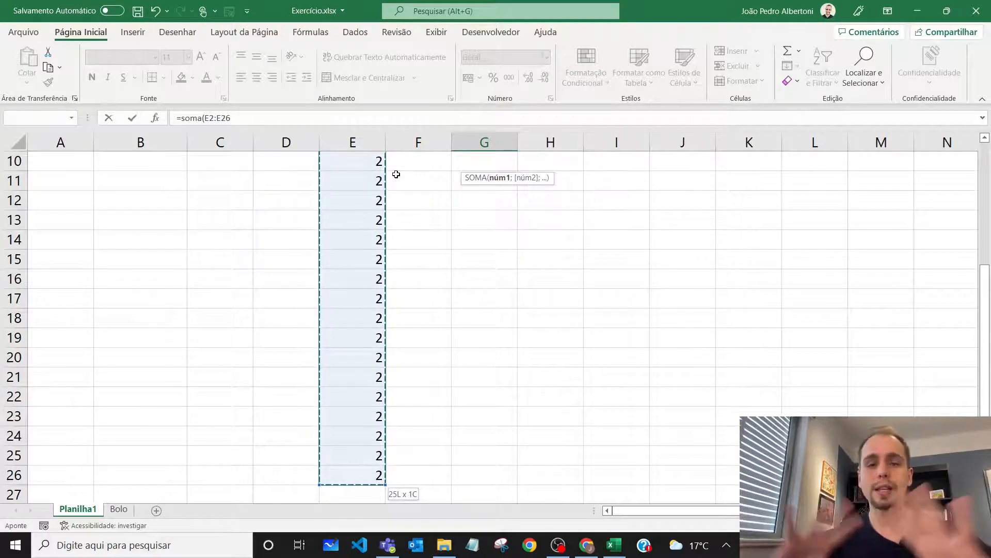
pyautogui.tripleClick(279, 123)
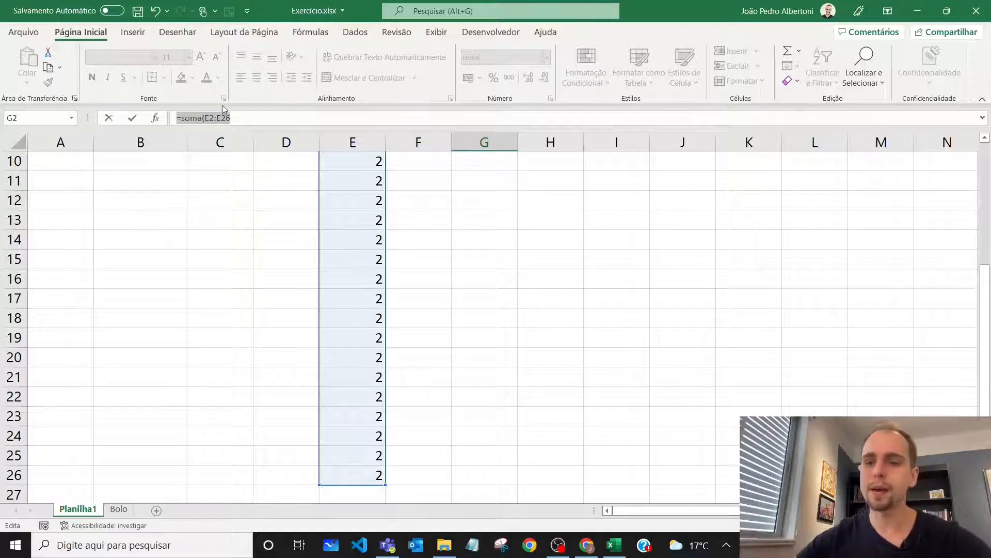
pyautogui.click(245, 117)
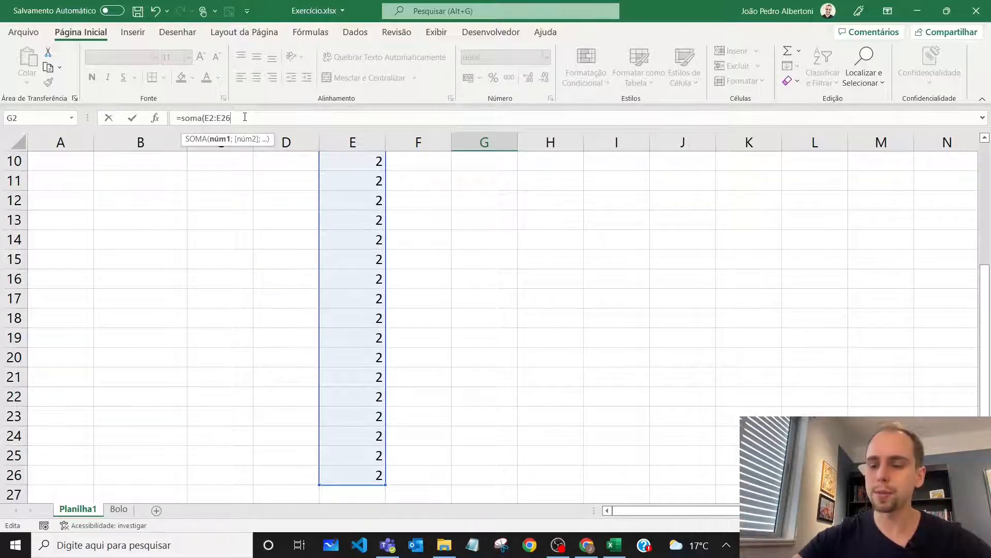
pyautogui.write(')')
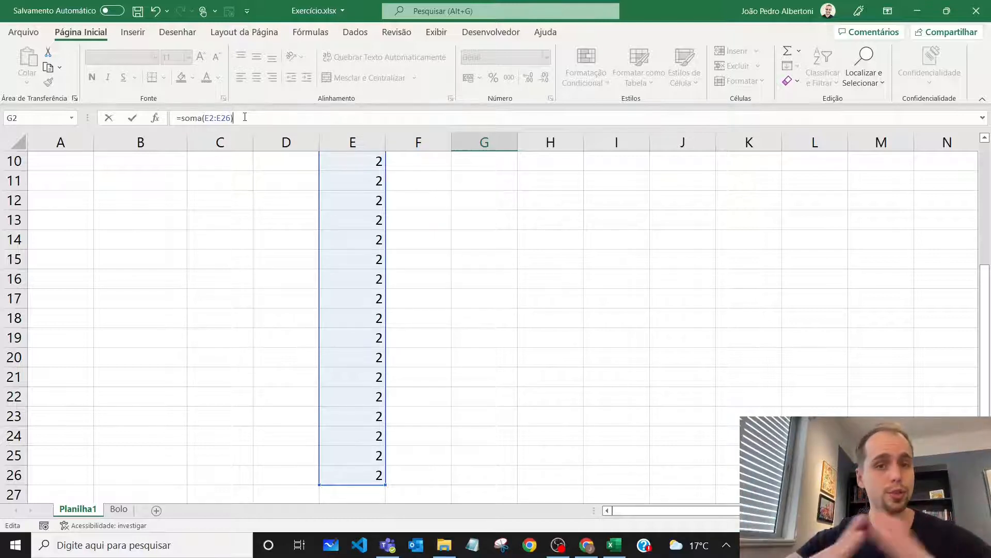
pyautogui.press('Return')
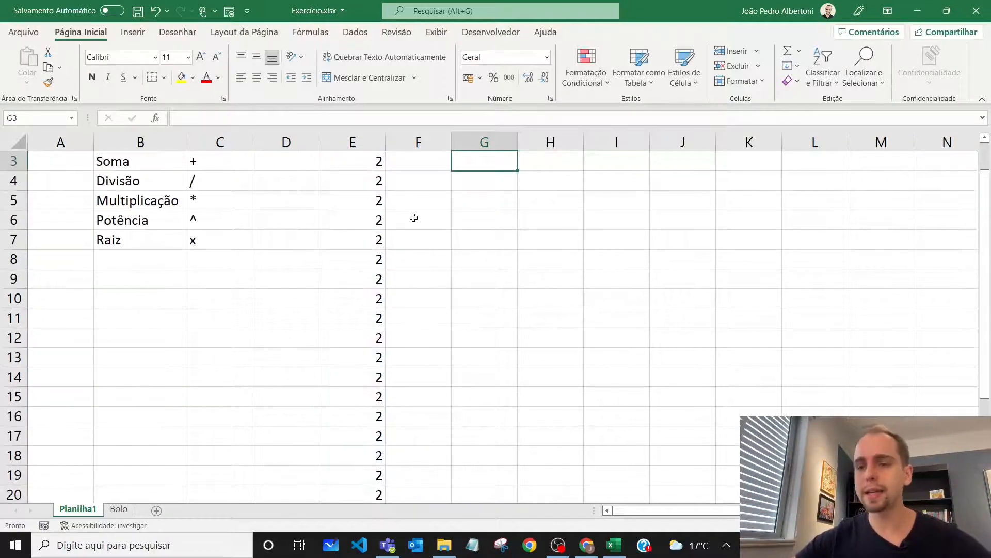
# Review the total in G2, the column E cells it adds and the formula behind it
pyautogui.scroll(1, 414, 217)
pyautogui.click(495, 182)
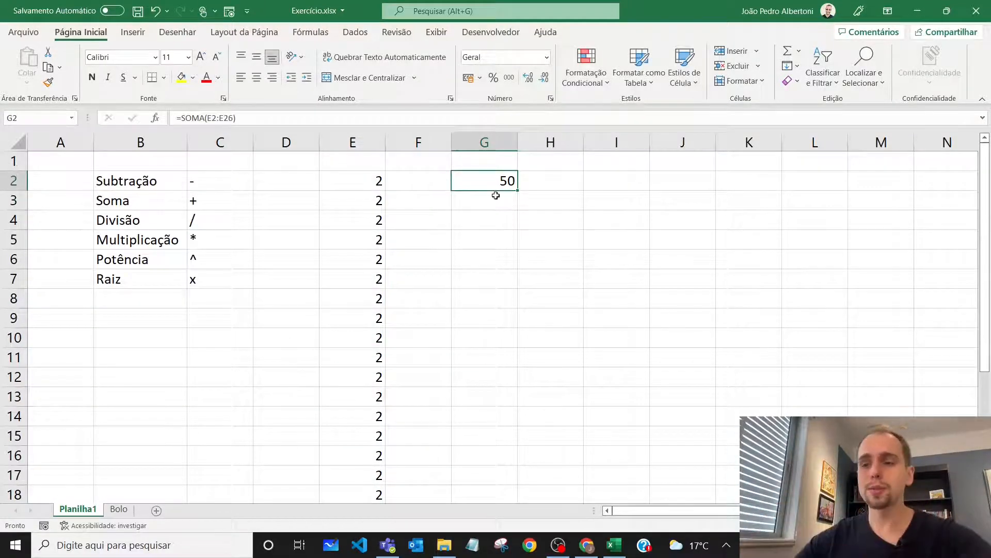
pyautogui.moveTo(380, 181); pyautogui.dragTo(381, 319)
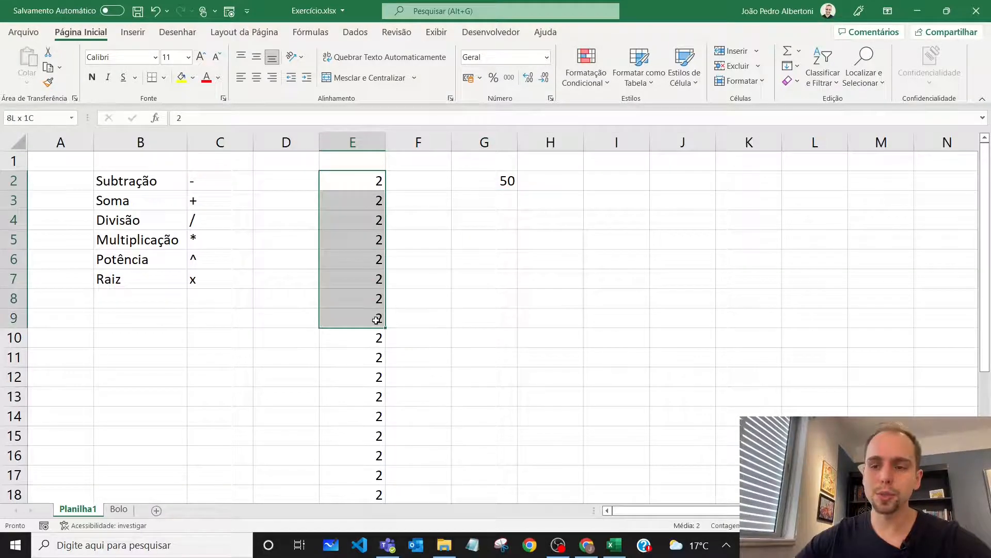
pyautogui.click(501, 181)
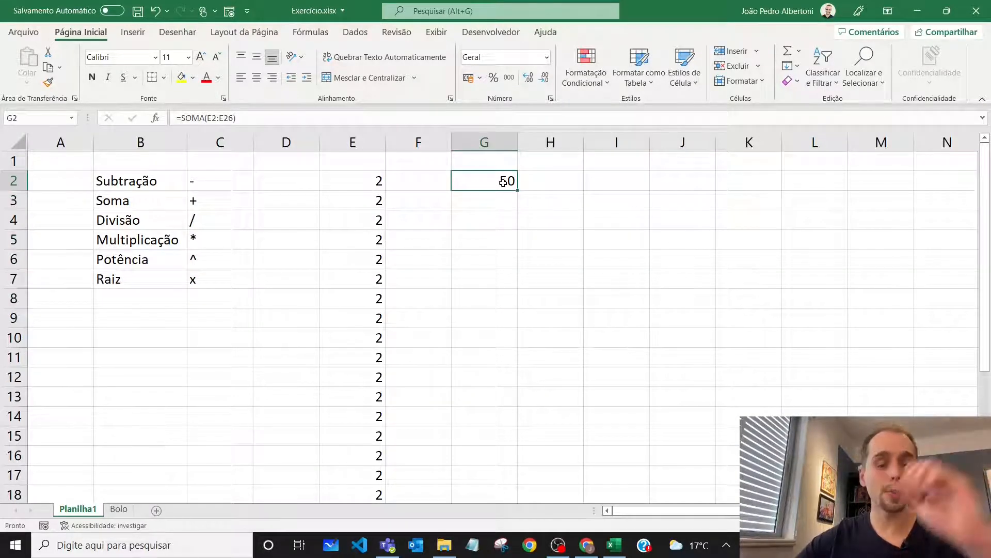
pyautogui.doubleClick(503, 182)
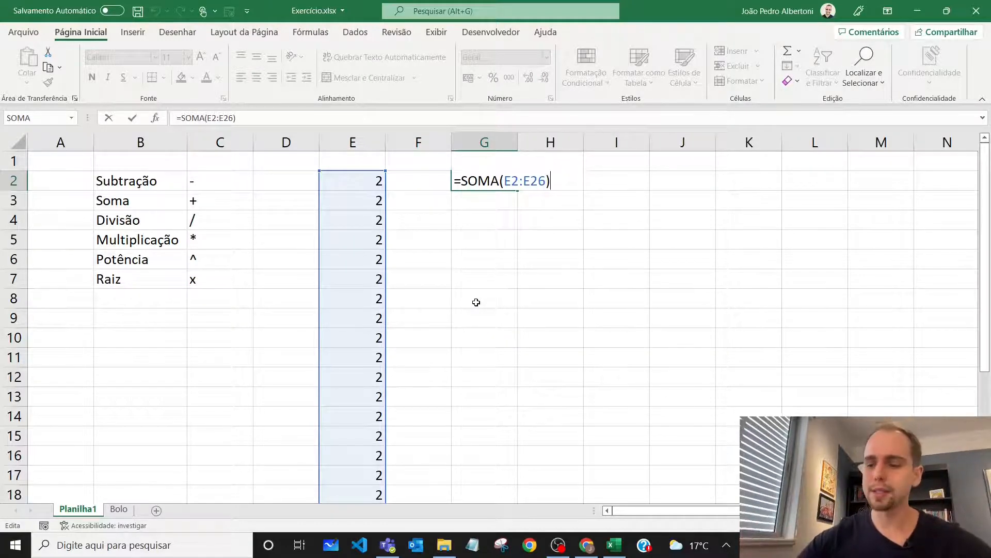
pyautogui.press('Return')
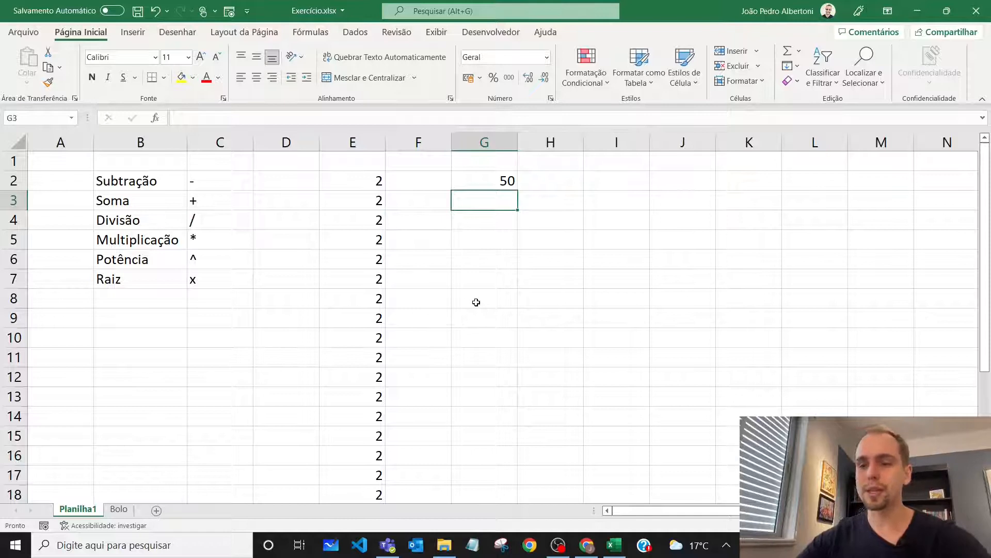
# Clear the column of 2s and the SOMA total from columns E to G, and switch to the Bolo sheet
pyautogui.press('Up')
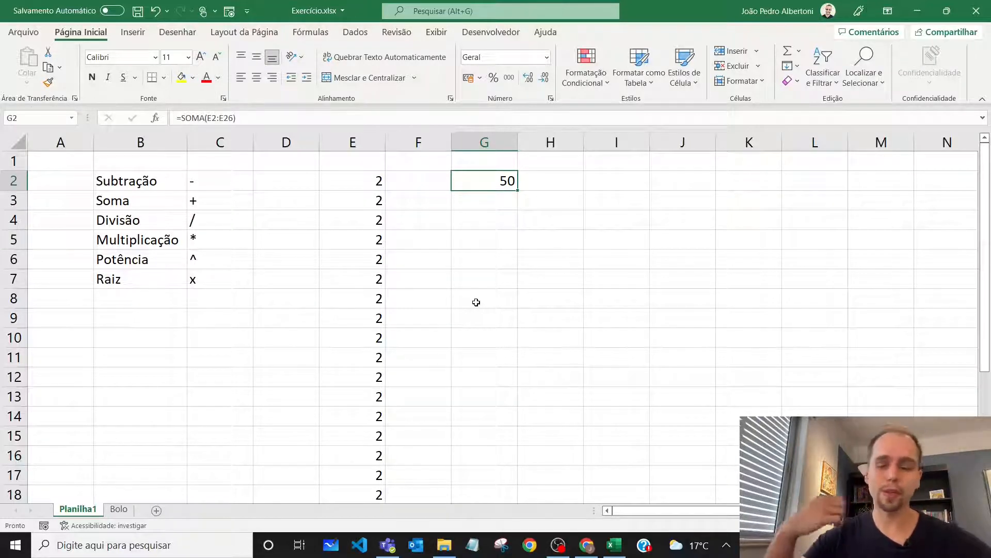
pyautogui.hotkey('shift', 'Left')
pyautogui.hotkey('shift', 'Left')
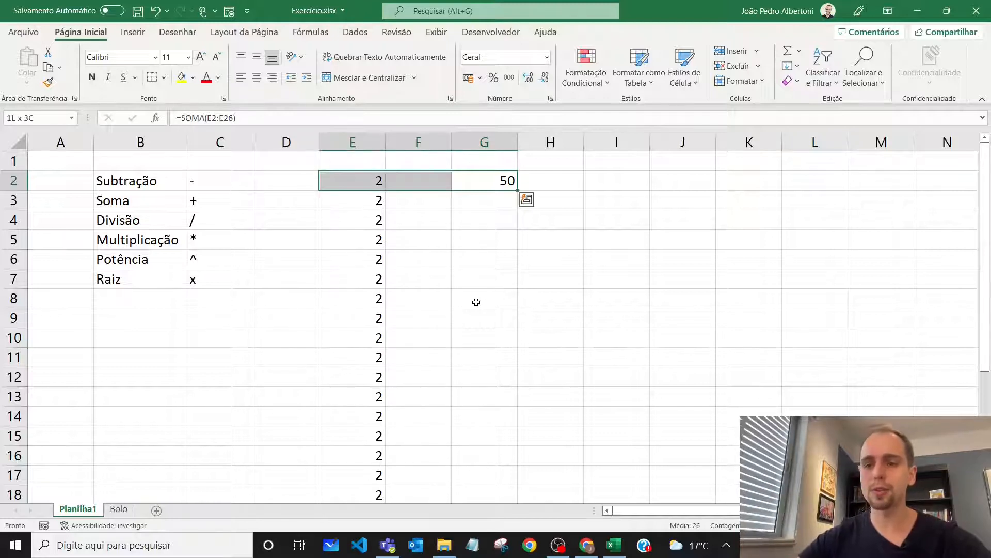
pyautogui.hotkey('ctrl', 'shift', 'Down')
pyautogui.hotkey('ctrl', 'BackSpace')
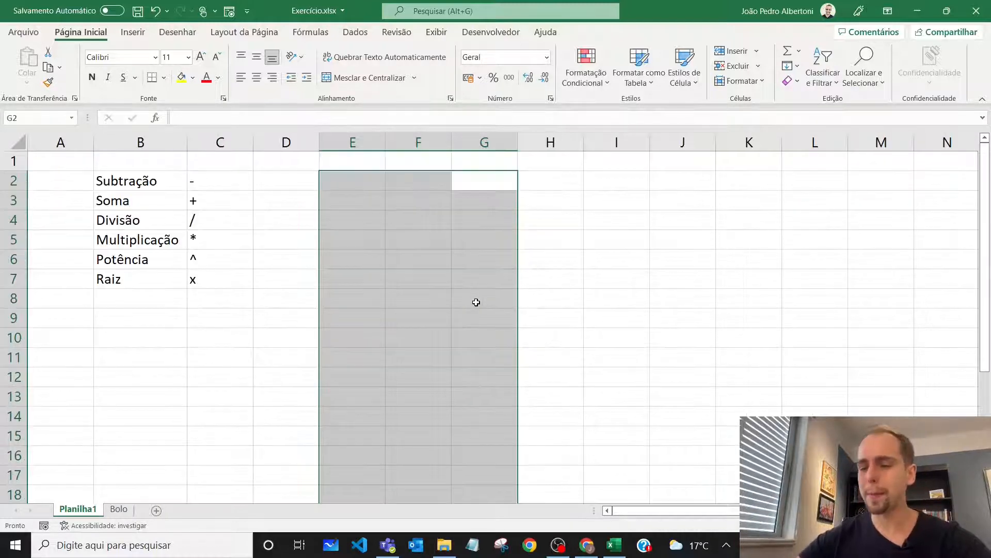
pyautogui.hotkey('shift', 'BackSpace')
pyautogui.press('Left')
pyautogui.hotkey('ctrl', 'pagedown')
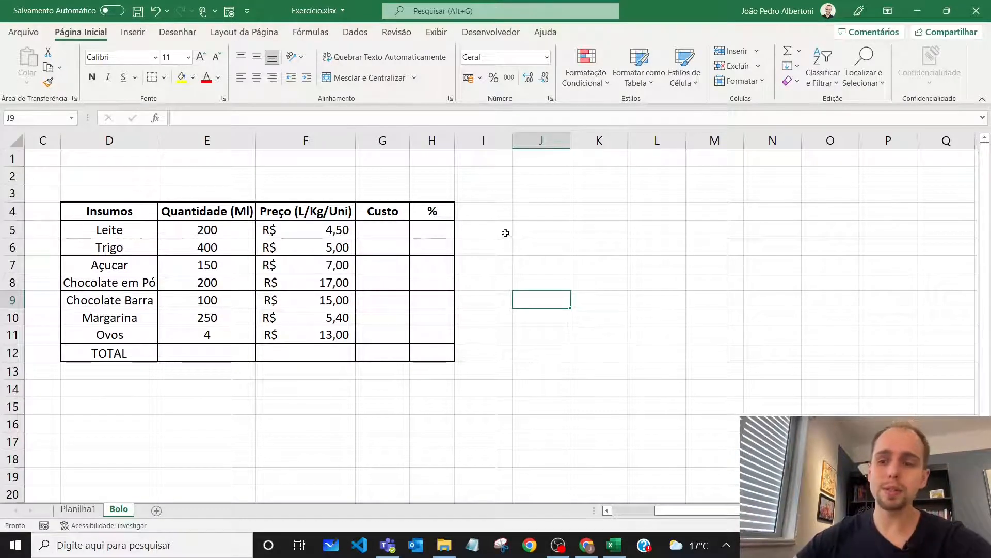
# Examine the ingredient table's Insumos, Quantidade (Ml) and Preço (L/Kg/Uni) columns, including the quantity for Ovos
pyautogui.click(526, 219)
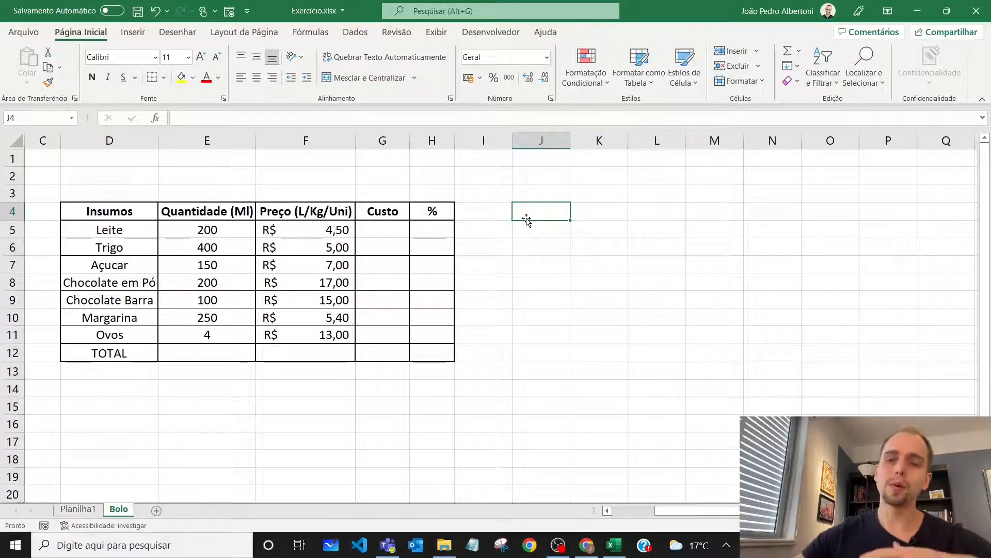
pyautogui.moveTo(138, 229); pyautogui.dragTo(130, 334)
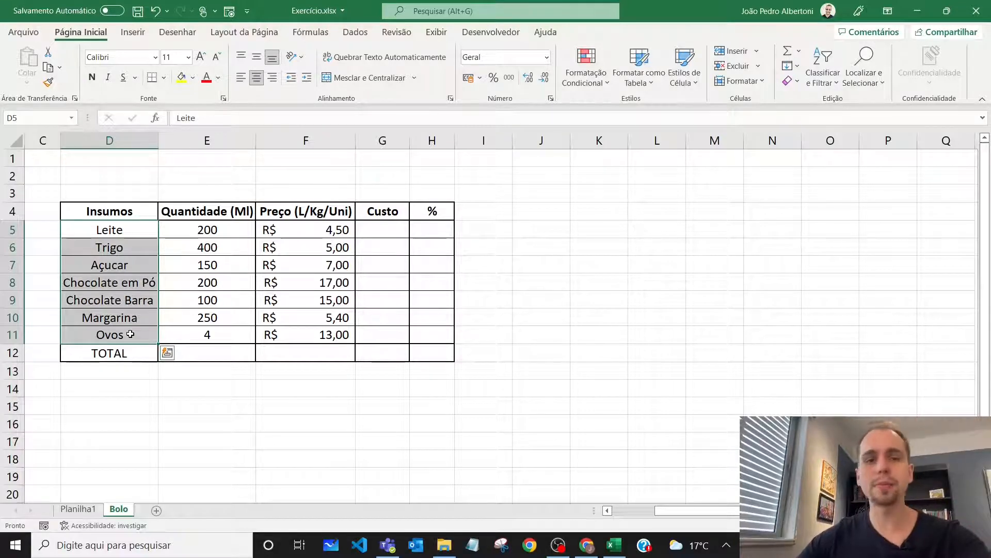
pyautogui.moveTo(132, 229); pyautogui.dragTo(127, 335)
pyautogui.click(216, 230)
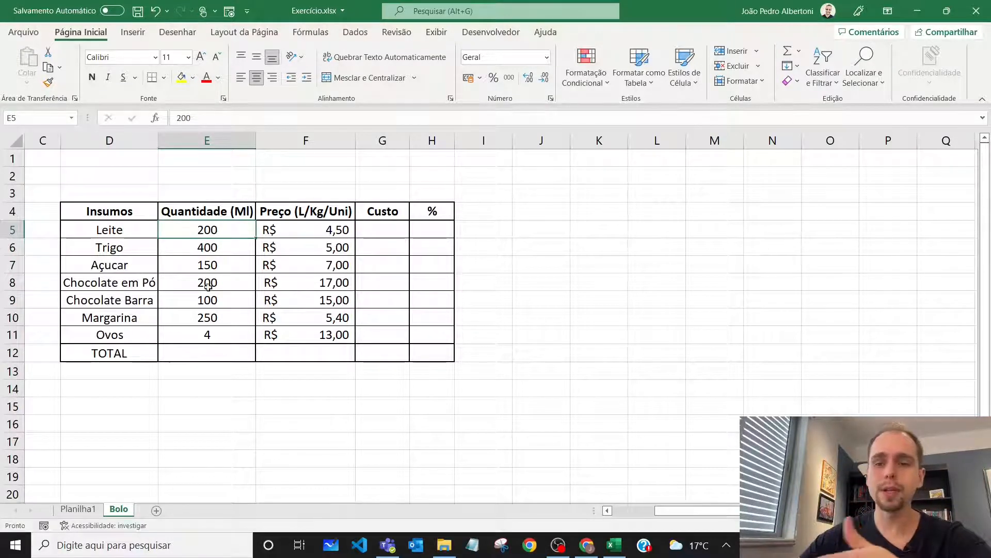
pyautogui.moveTo(115, 335); pyautogui.dragTo(206, 341)
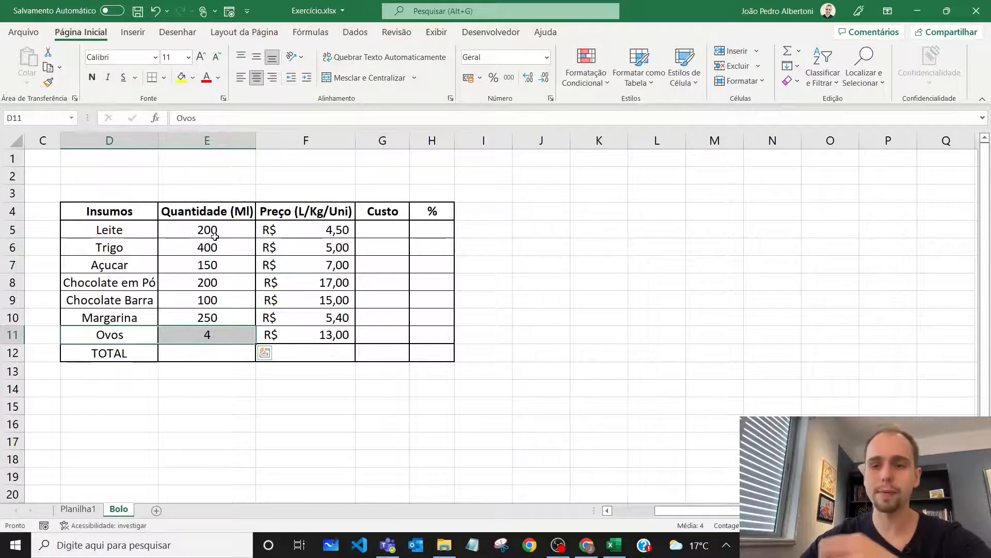
pyautogui.moveTo(222, 231); pyautogui.dragTo(222, 316)
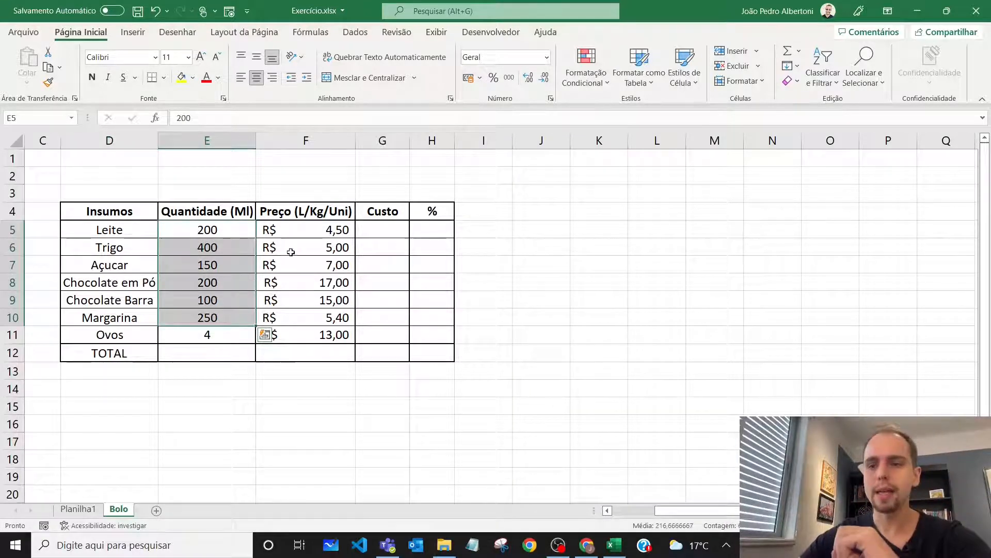
pyautogui.moveTo(330, 229); pyautogui.dragTo(328, 302)
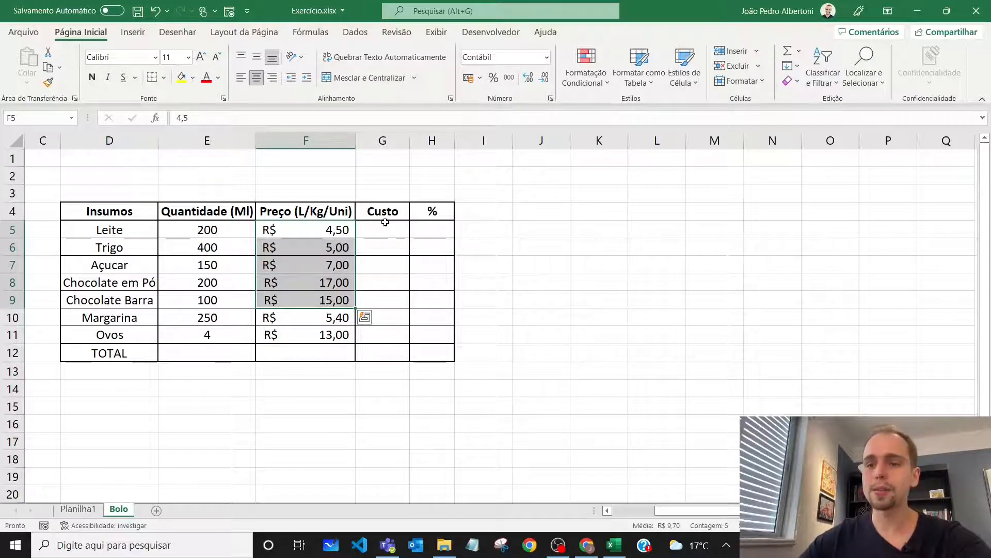
# Examine the table's empty Custo and % columns, including the TOTAL cell for Custo, against the Leite quantity
pyautogui.moveTo(385, 230); pyautogui.dragTo(380, 327)
pyautogui.click(209, 231)
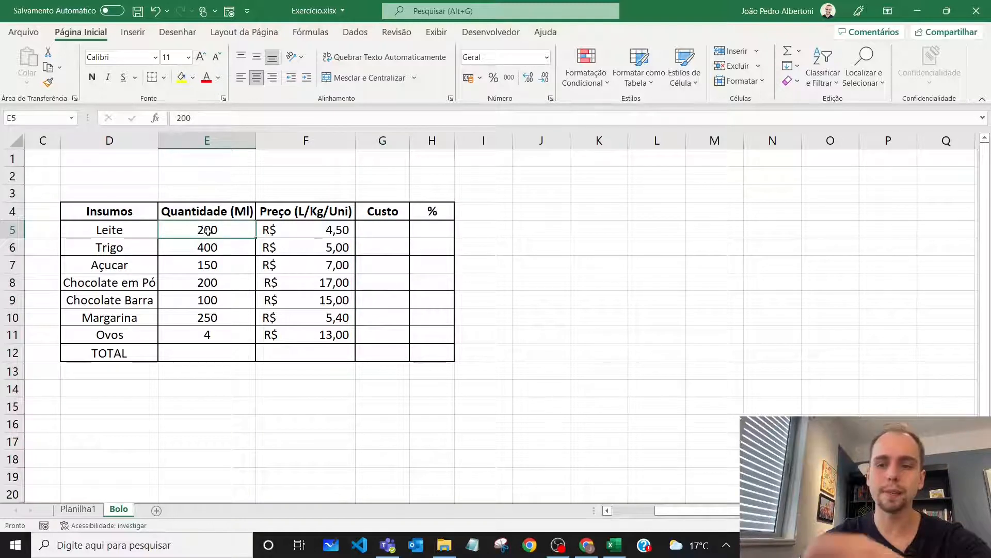
pyautogui.click(383, 229)
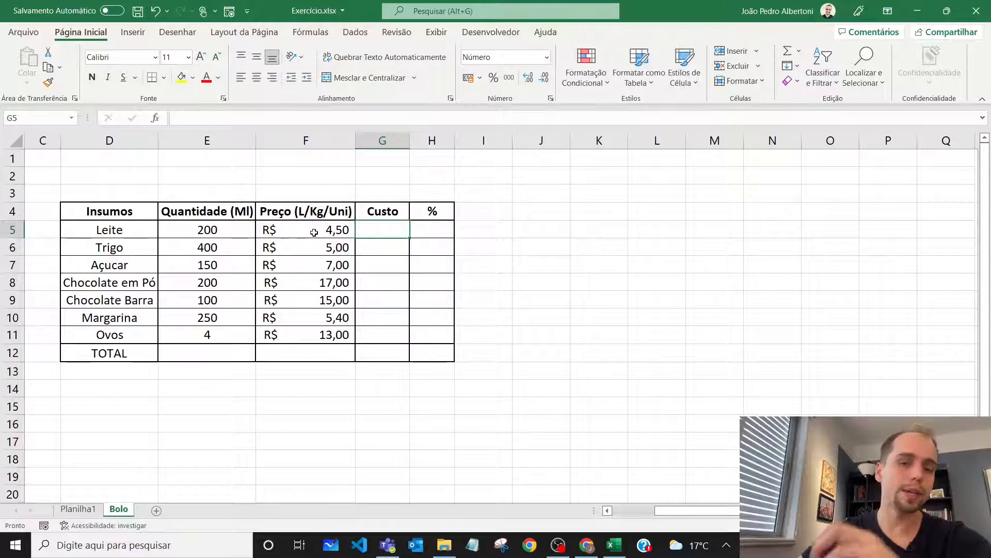
pyautogui.moveTo(364, 233)
pyautogui.mouseDown()
pyautogui.moveTo(387, 255)
pyautogui.moveTo(383, 341)
pyautogui.mouseUp()
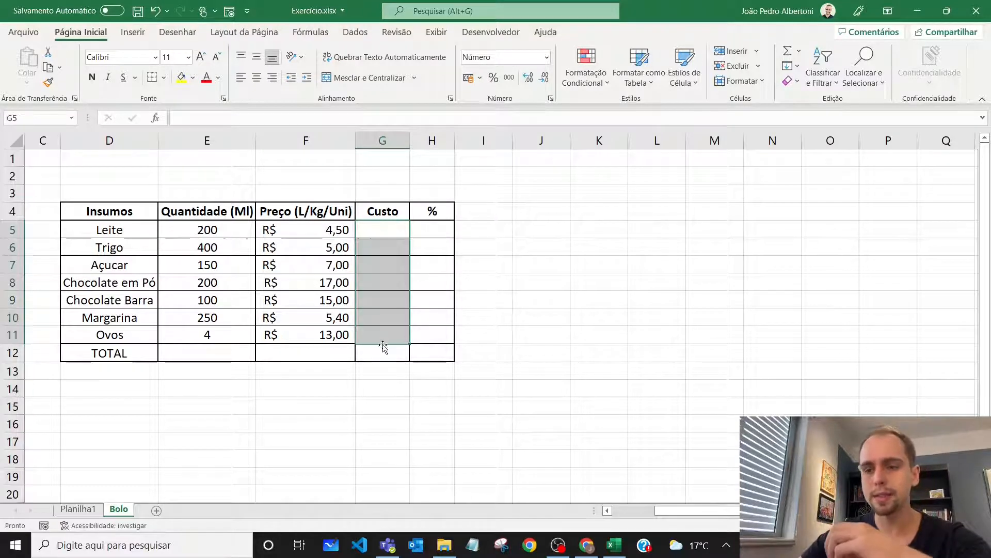
pyautogui.click(382, 353)
pyautogui.moveTo(442, 226); pyautogui.dragTo(435, 336)
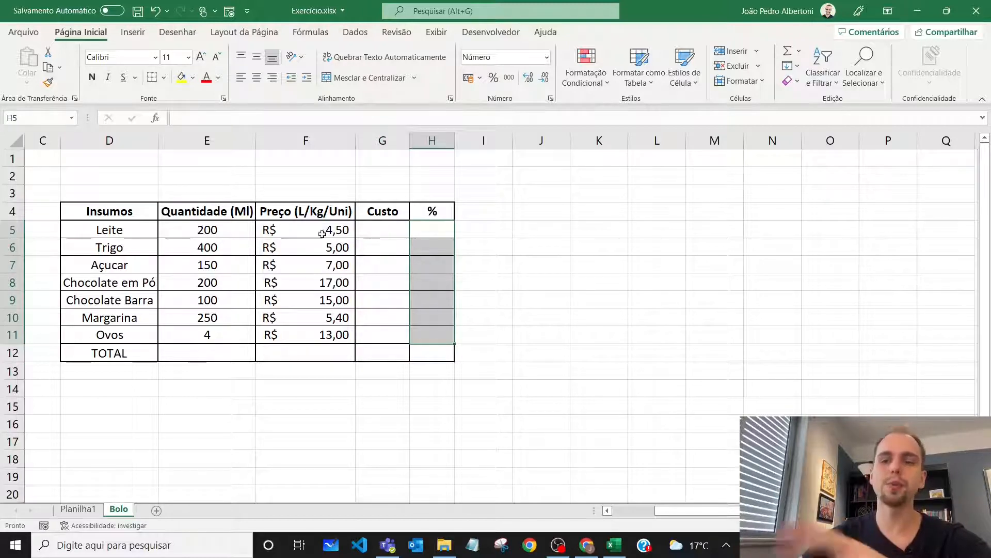
pyautogui.click(383, 230)
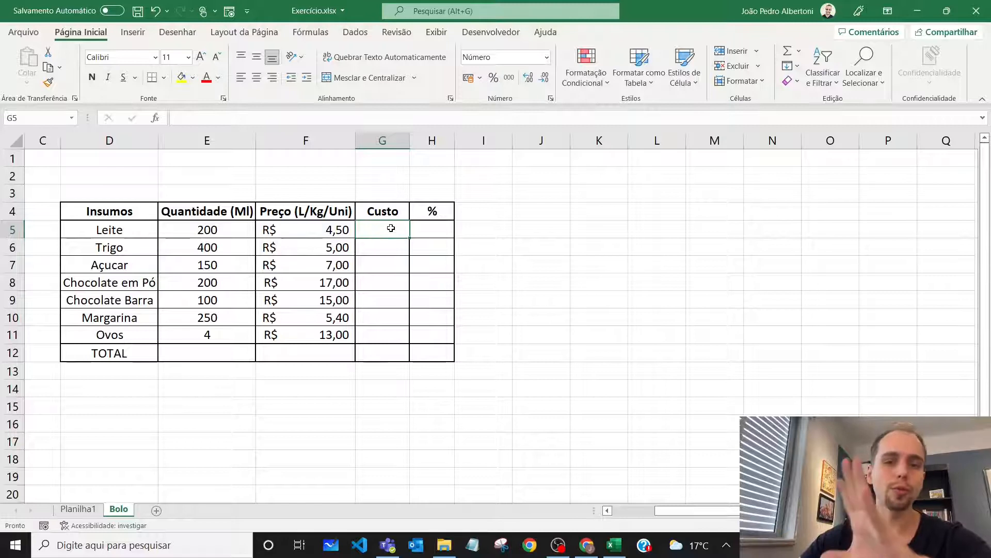
pyautogui.click(439, 230)
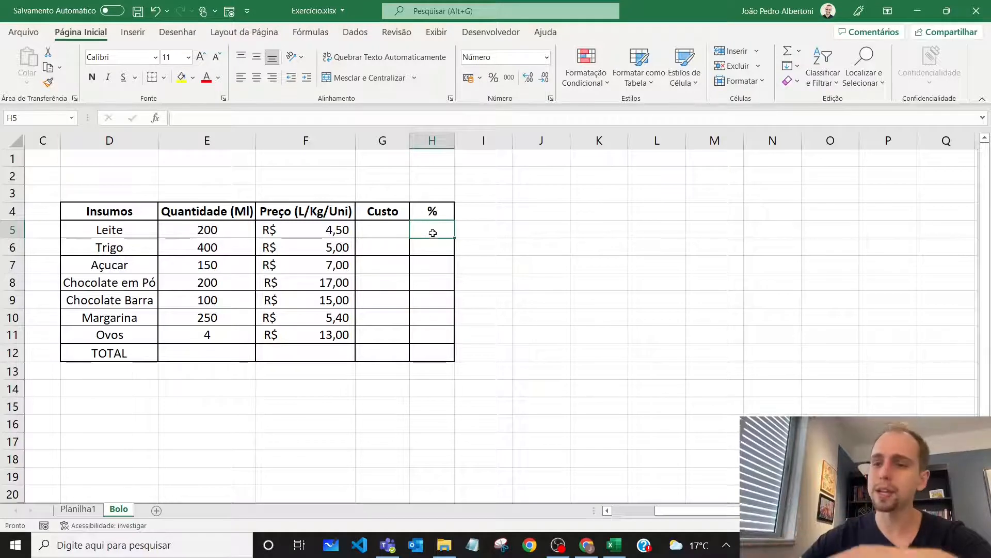
pyautogui.moveTo(427, 232); pyautogui.dragTo(428, 333)
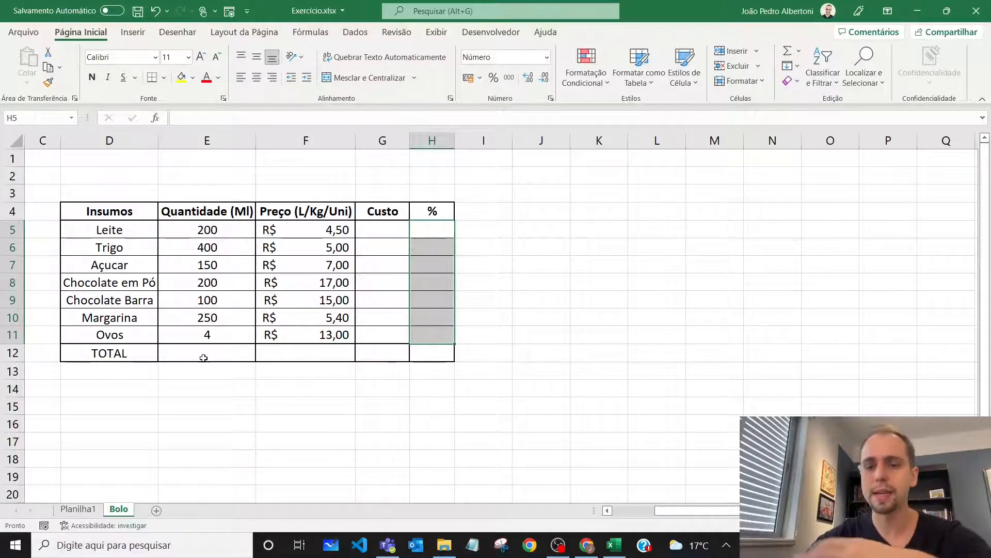
# Calculate the Leite cost in G5 with the formula =(E5/1000)*F5
pyautogui.click(389, 232)
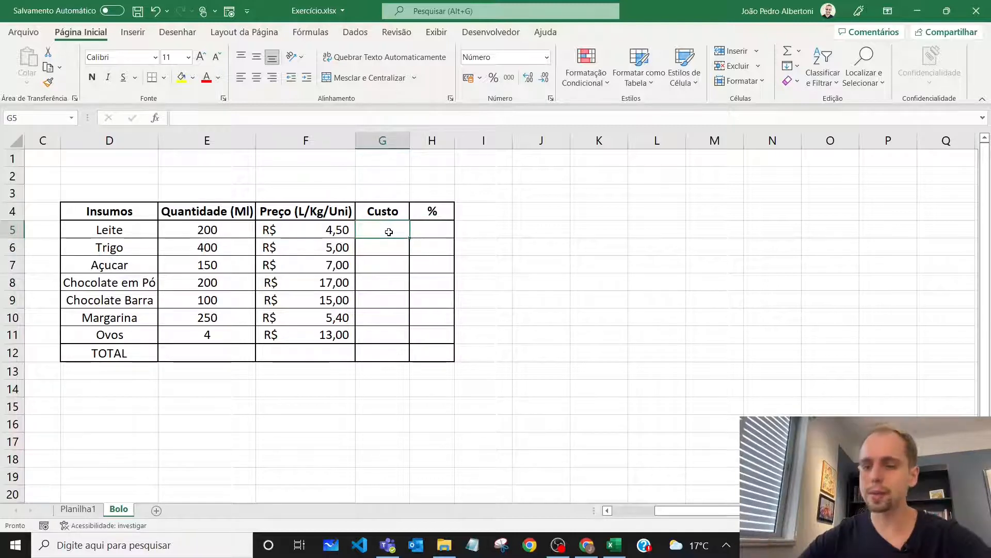
pyautogui.write('=(')
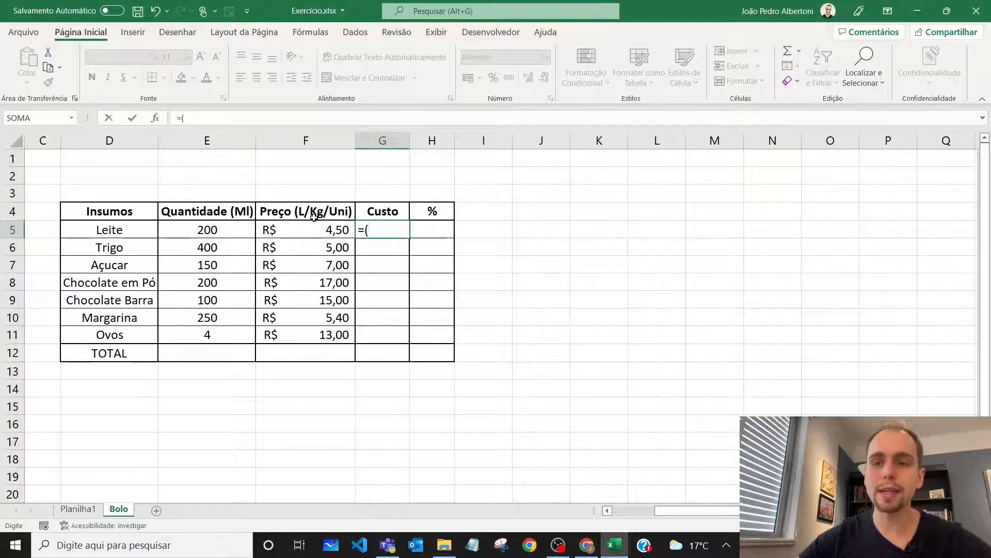
pyautogui.click(212, 230)
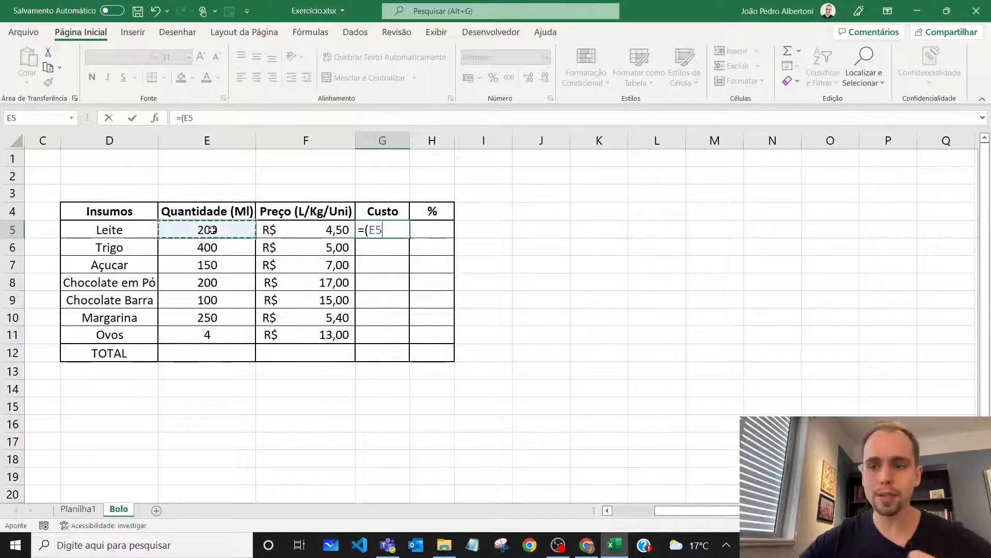
pyautogui.write('/100')
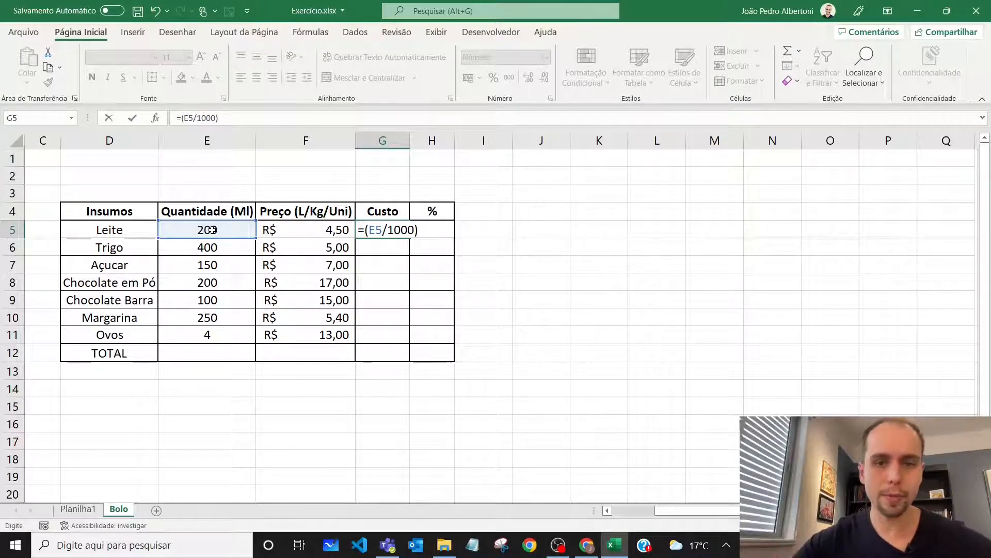
pyautogui.write('0)*')
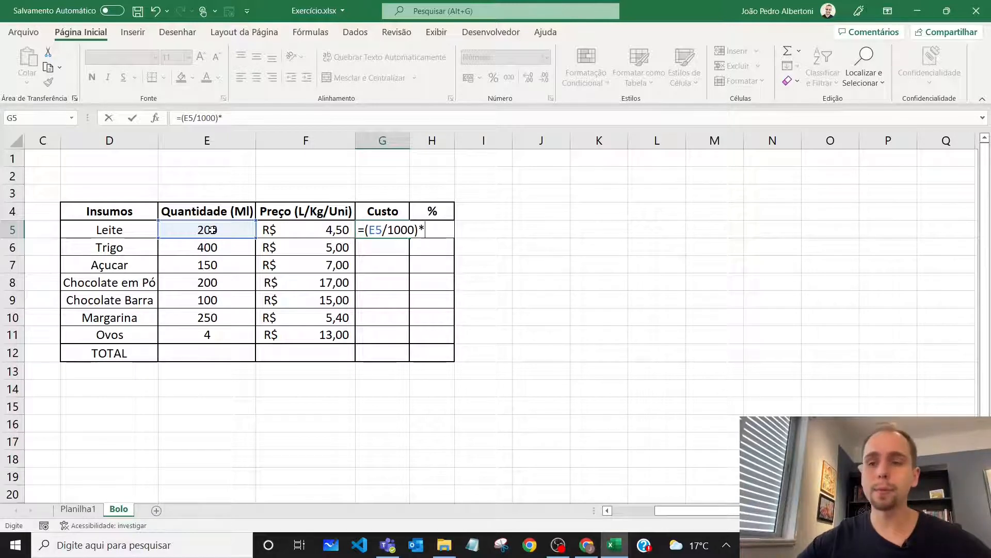
pyautogui.click(298, 230)
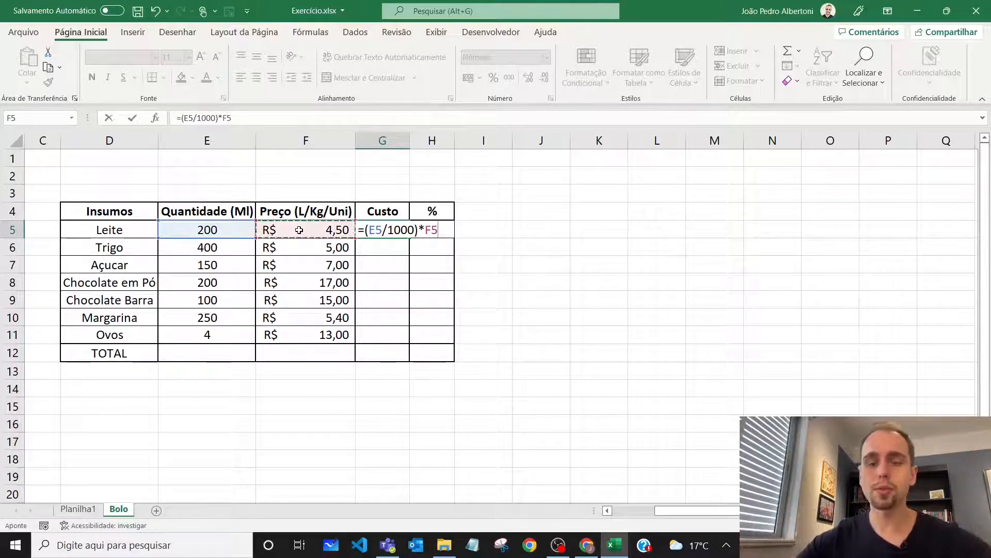
pyautogui.press('Return')
pyautogui.write(']')
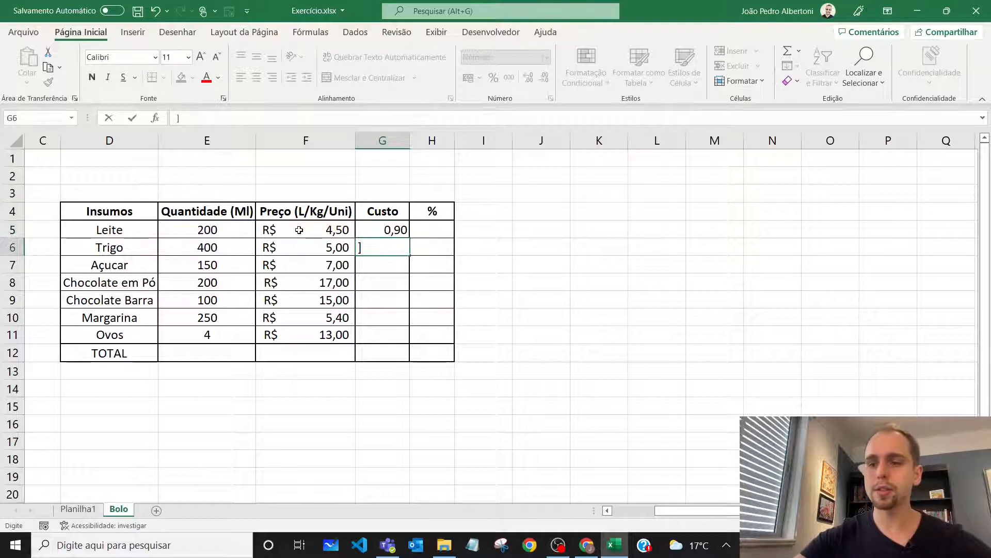
pyautogui.press('BackSpace')
# Copy the Leite cost formula down the Custo column through the Ovos row, covering G5 to G11
pyautogui.click(393, 229)
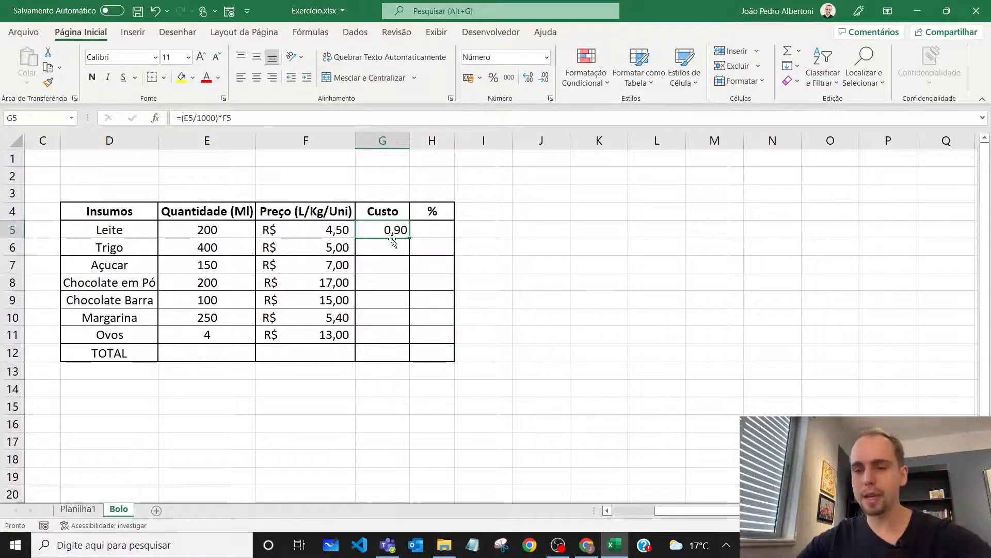
pyautogui.click(392, 247)
pyautogui.click(387, 269)
pyautogui.click(385, 282)
pyautogui.click(387, 299)
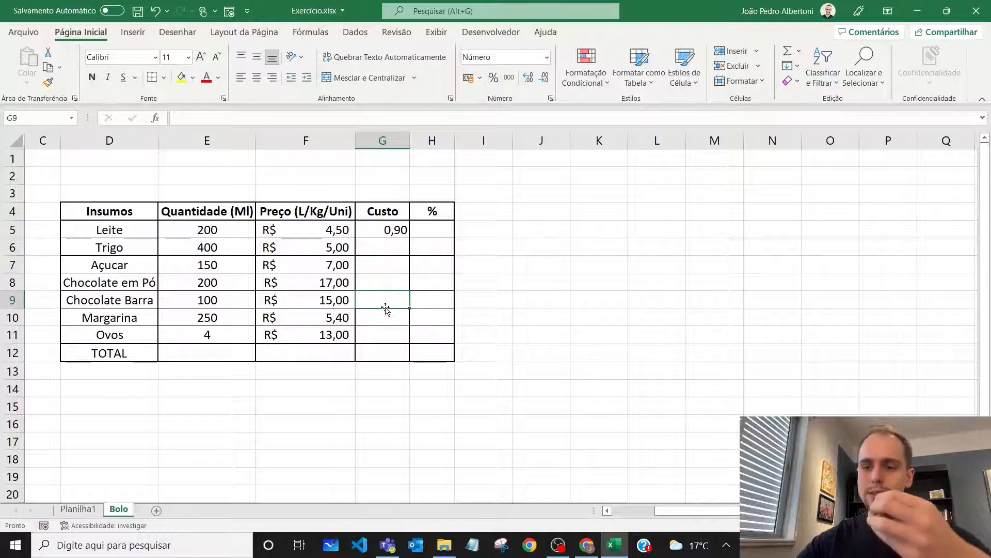
pyautogui.click(385, 316)
pyautogui.click(379, 331)
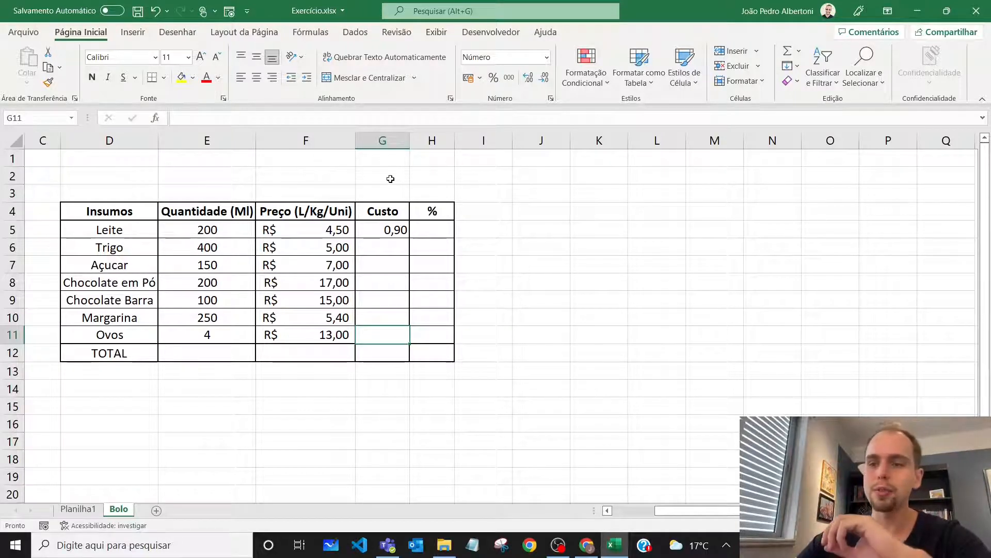
pyautogui.click(382, 231)
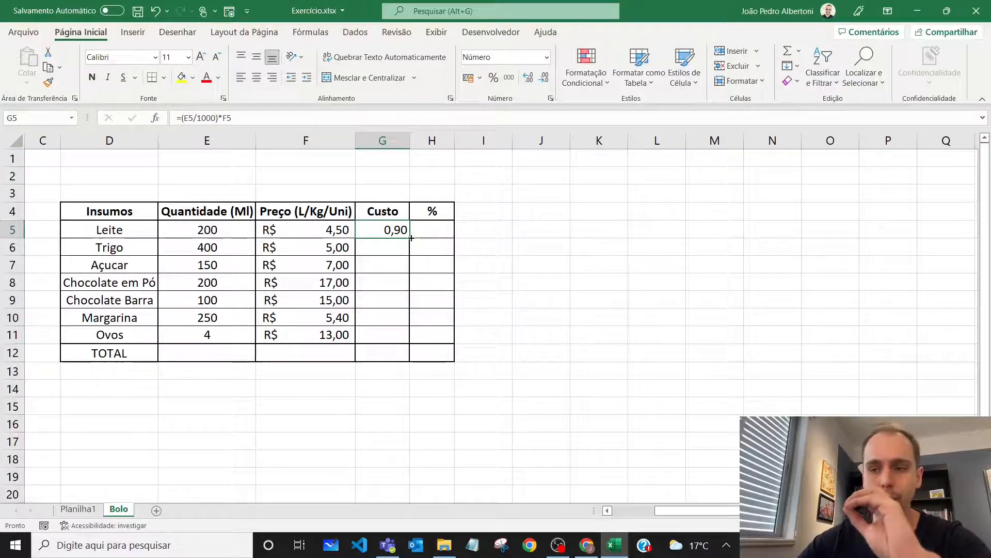
pyautogui.moveTo(409, 238); pyautogui.dragTo(407, 340)
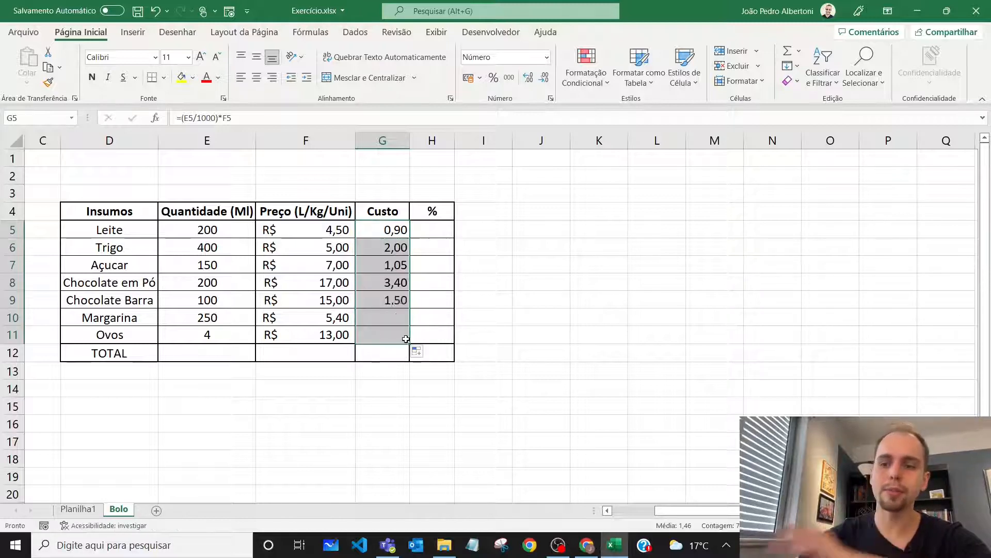
pyautogui.moveTo(392, 231); pyautogui.dragTo(393, 333)
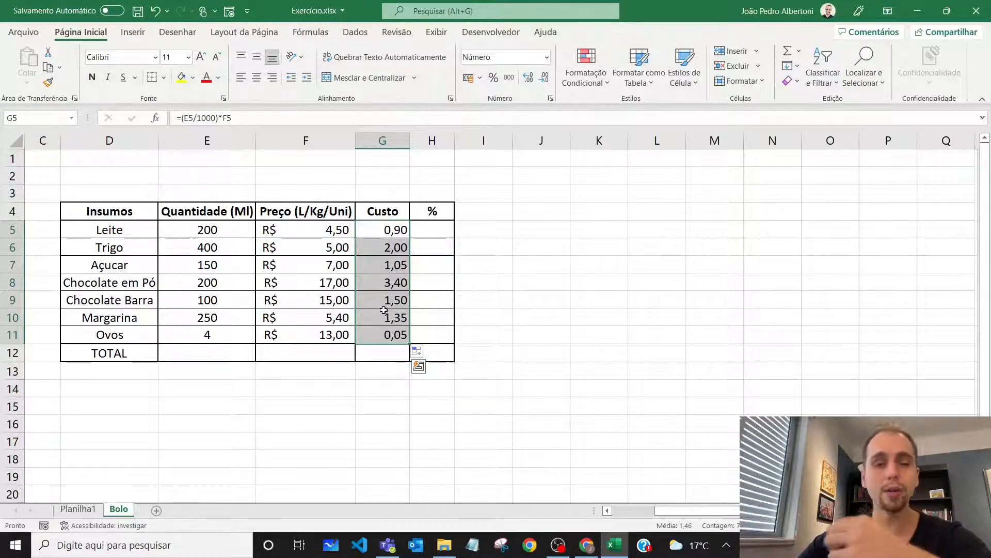
# Review the copied cost formulas in the Custo column row by row, starting from Trigo
pyautogui.click(389, 248)
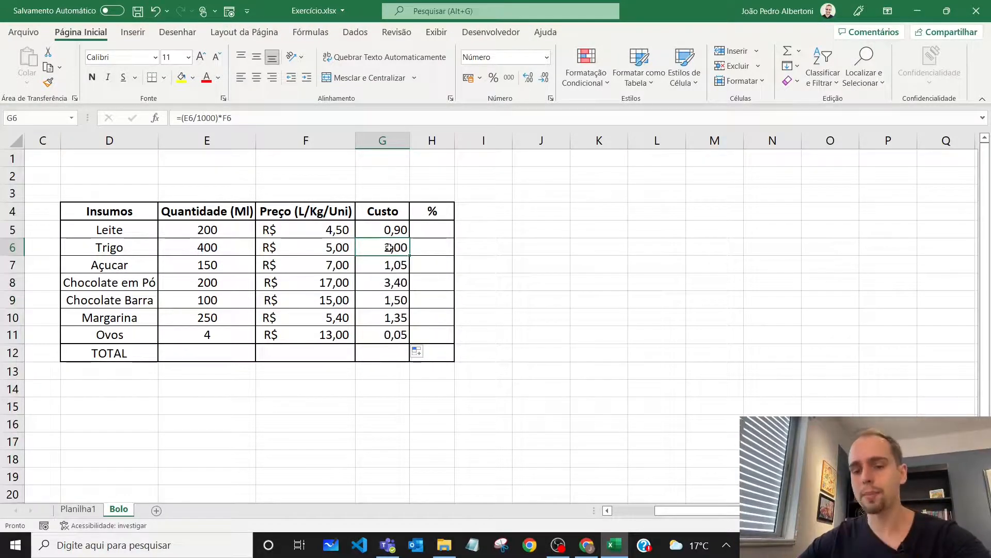
pyautogui.doubleClick(389, 248)
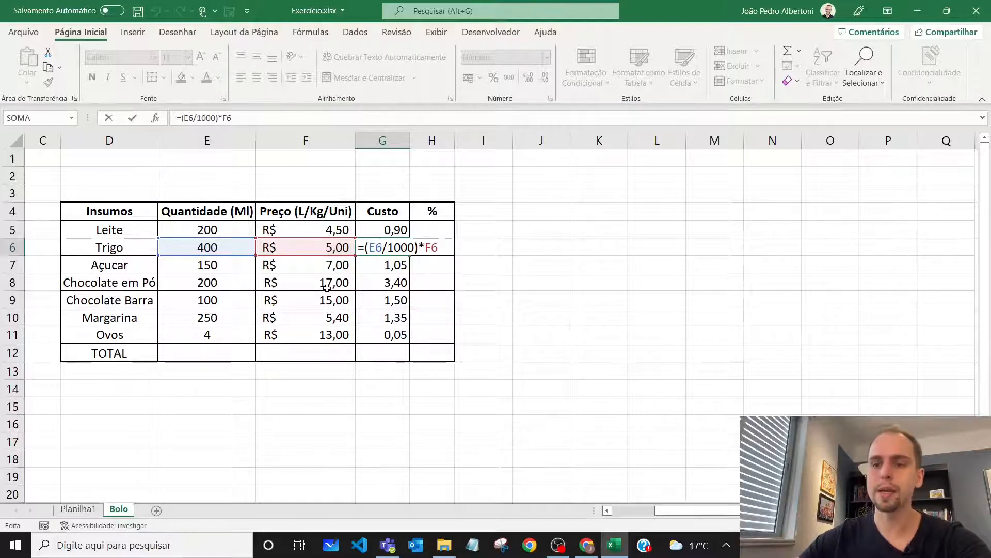
pyautogui.press('Return')
pyautogui.press('F2')
pyautogui.press('Return')
pyautogui.press('F2')
pyautogui.press('Return')
pyautogui.press('F2')
pyautogui.press('Return')
pyautogui.press('F2')
pyautogui.press('Return')
# Highlight the Ovos row in yellow from the ingredient name through its Custo cell
pyautogui.moveTo(103, 338); pyautogui.dragTo(378, 334)
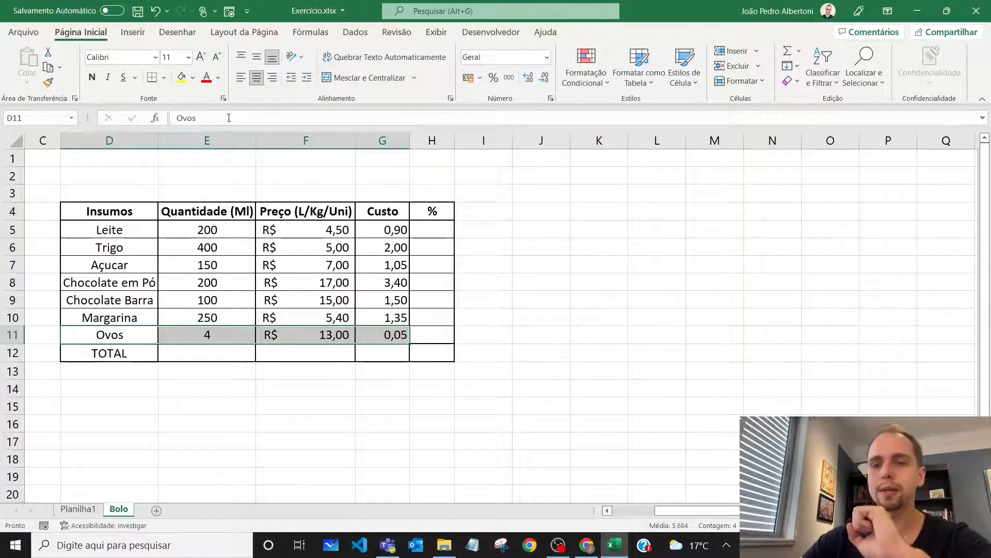
pyautogui.click(184, 78)
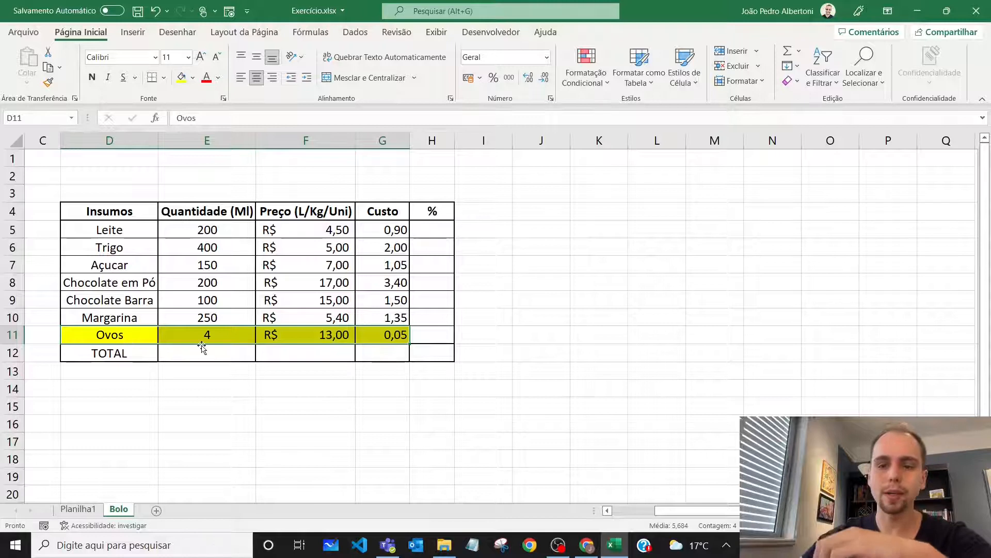
pyautogui.click(219, 336)
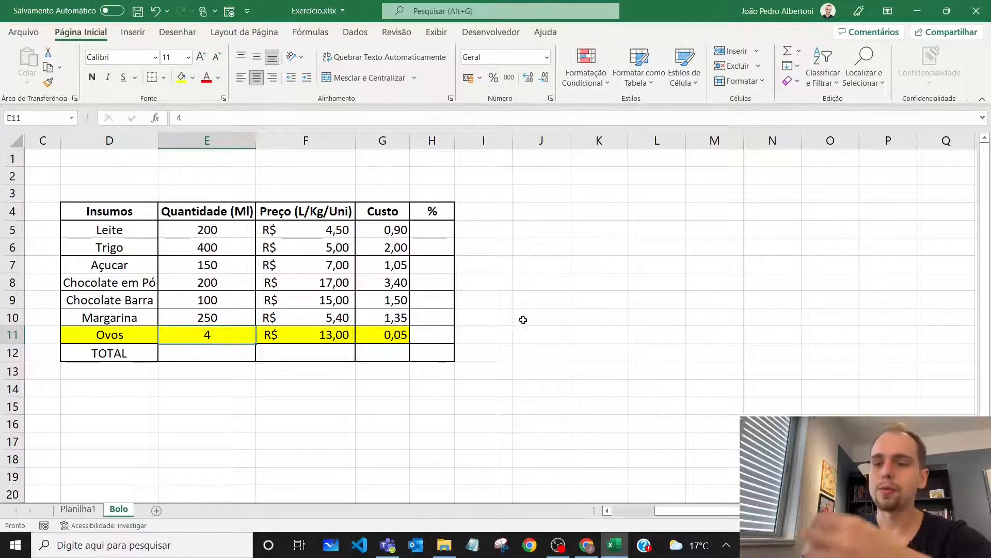
# Note the egg quantities beside the table, entering 12 in J6 and 4 in K6
pyautogui.click(561, 246)
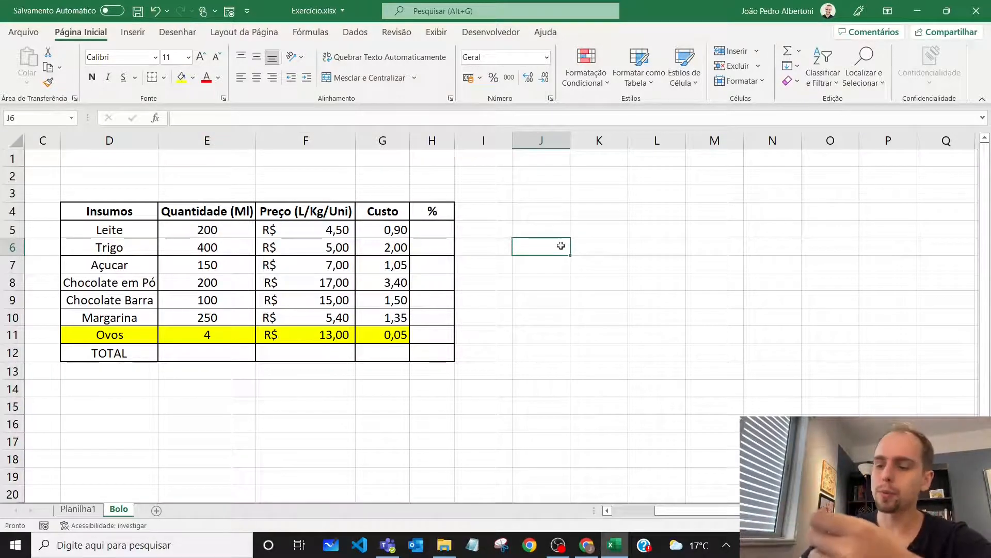
pyautogui.write('12')
pyautogui.press('Return')
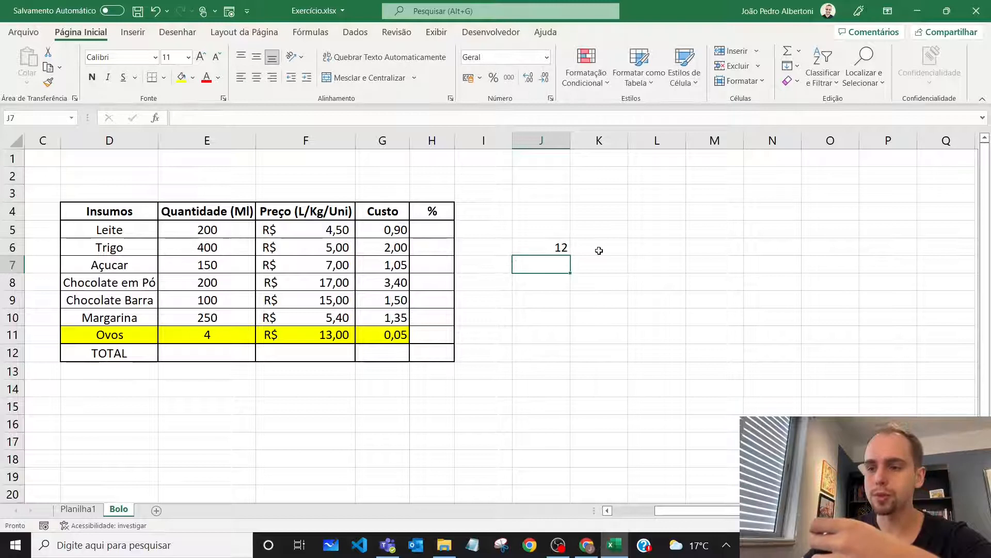
pyautogui.click(599, 251)
pyautogui.write('4')
pyautogui.press('Return')
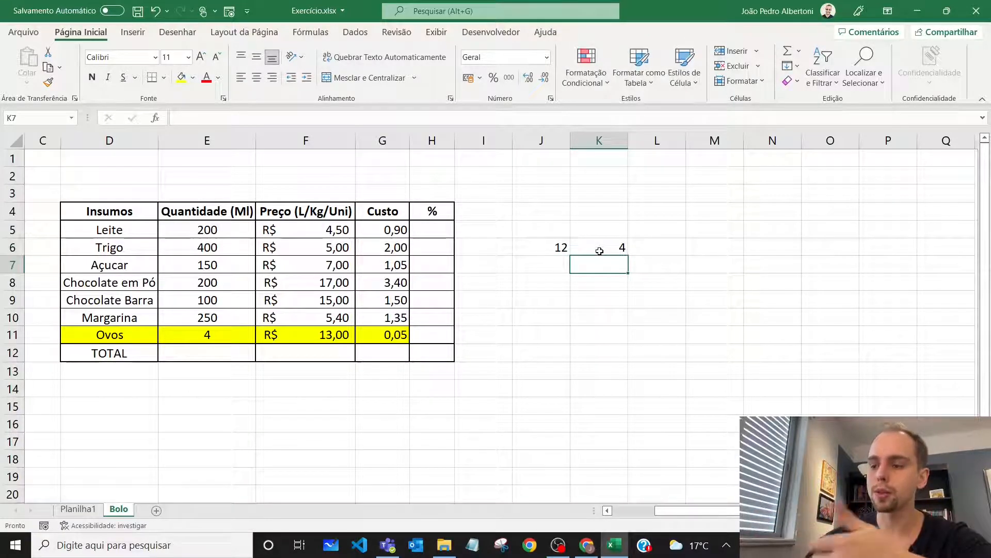
pyautogui.write('1/')
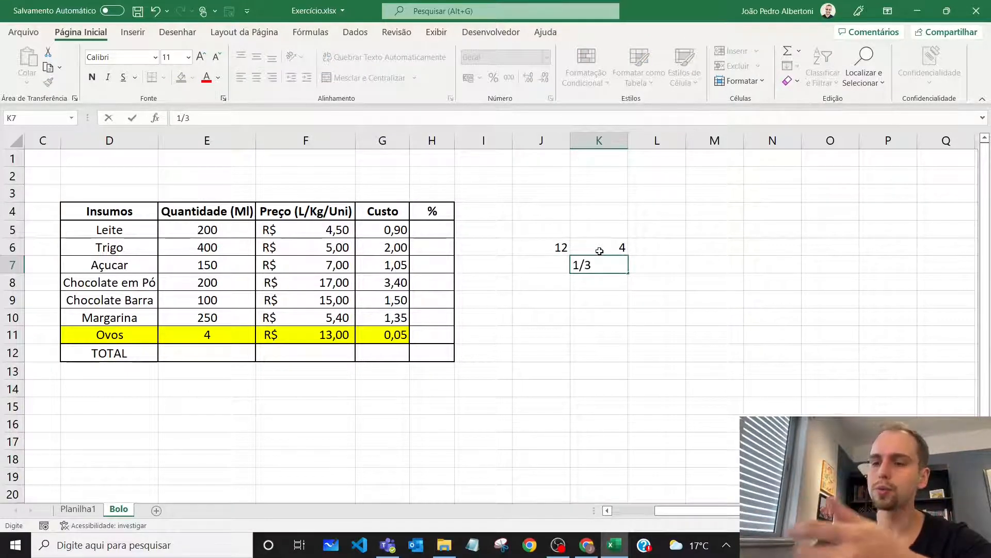
pyautogui.write('3')
pyautogui.press('BackSpace')
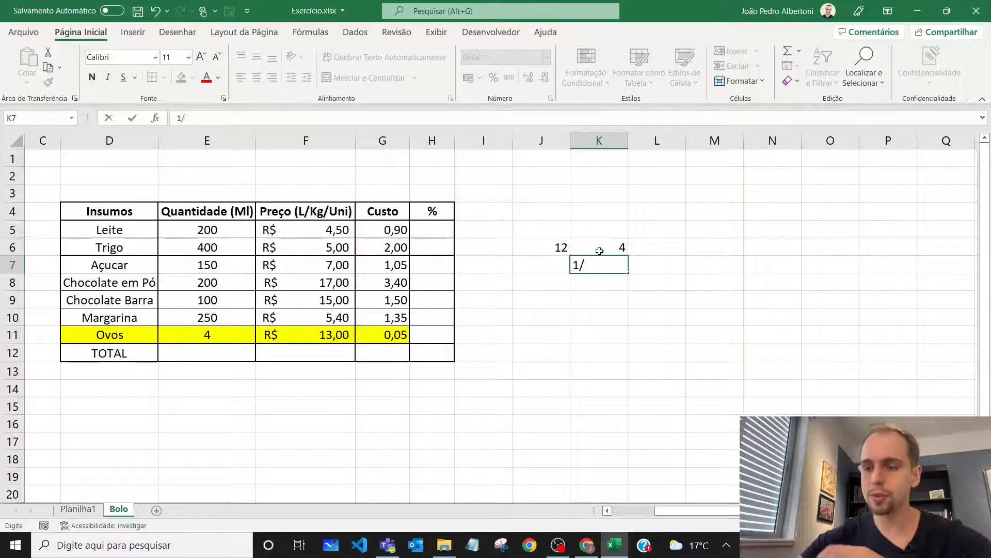
# Replace the Ovos cost formula in G11 with =F11/3
pyautogui.click(401, 336)
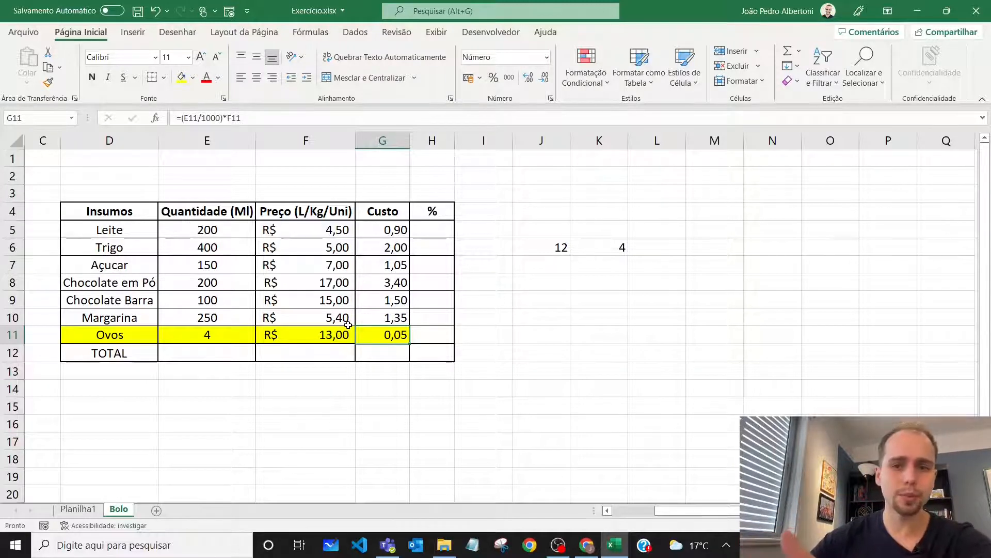
pyautogui.write('=')
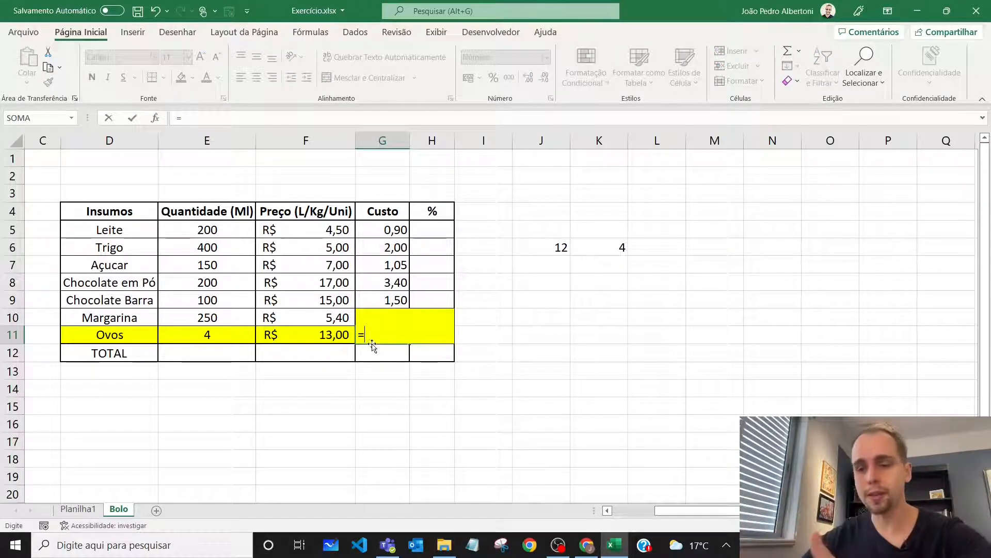
pyautogui.click(316, 335)
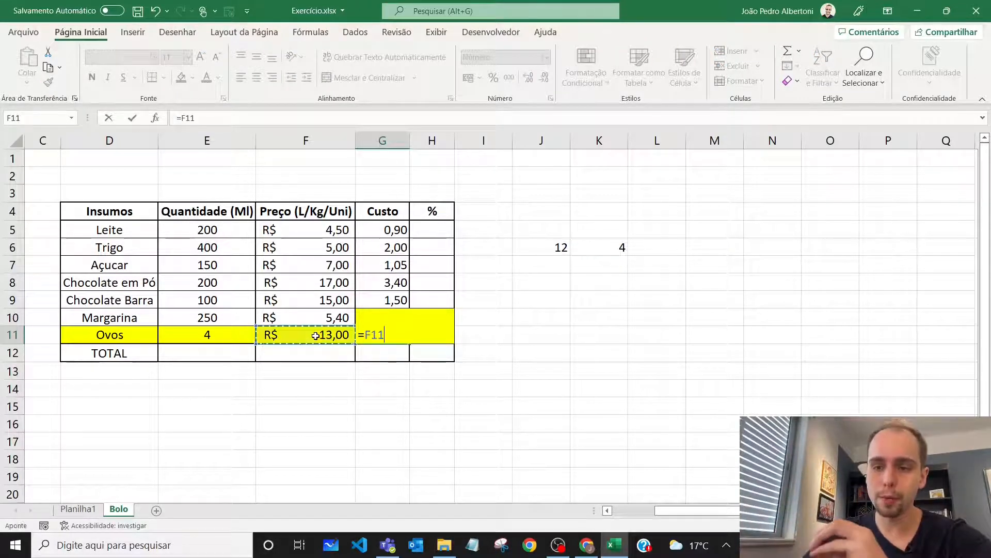
pyautogui.write('/3')
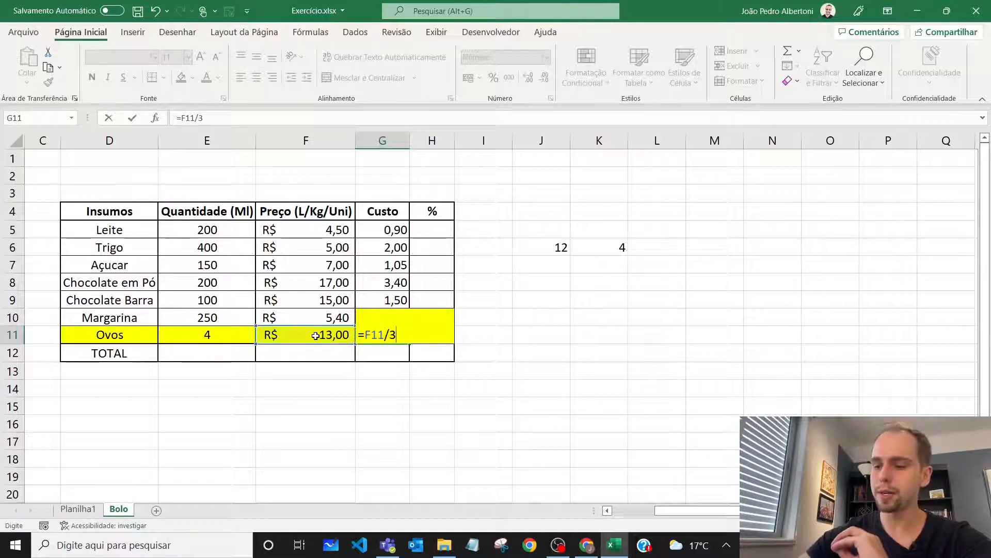
pyautogui.press('Return')
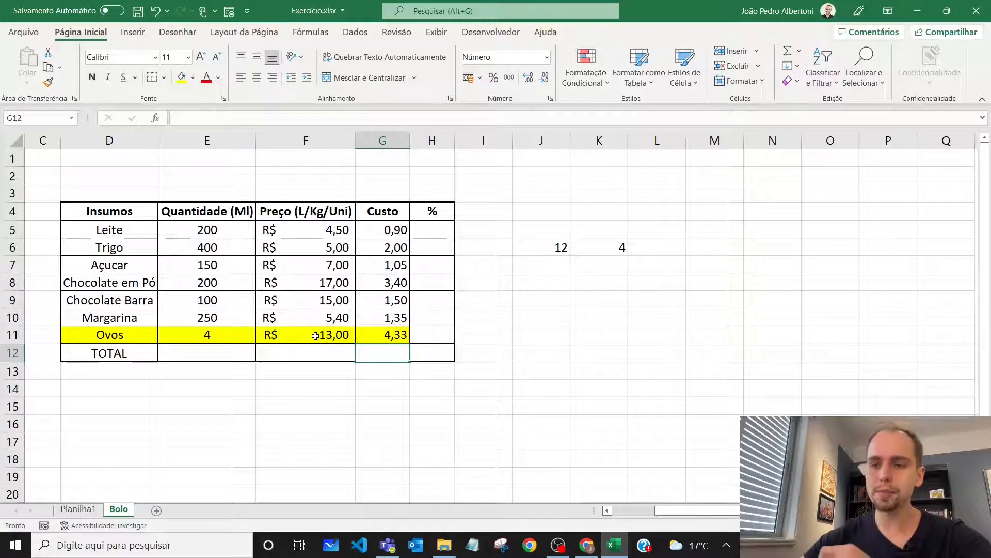
# Apply the Contábil number format to the ingredient costs in G5 to G11
pyautogui.moveTo(382, 231); pyautogui.dragTo(388, 338)
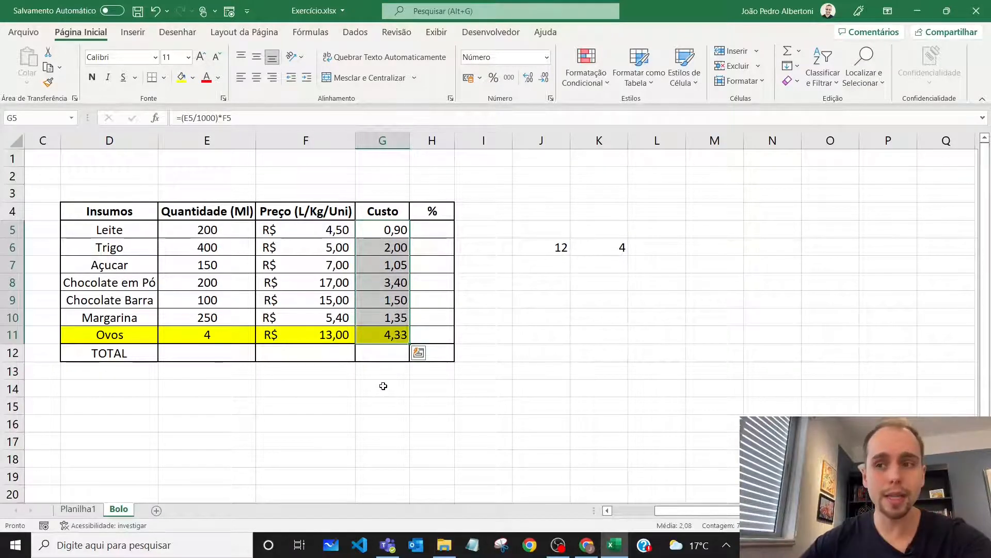
pyautogui.moveTo(328, 232); pyautogui.dragTo(324, 296)
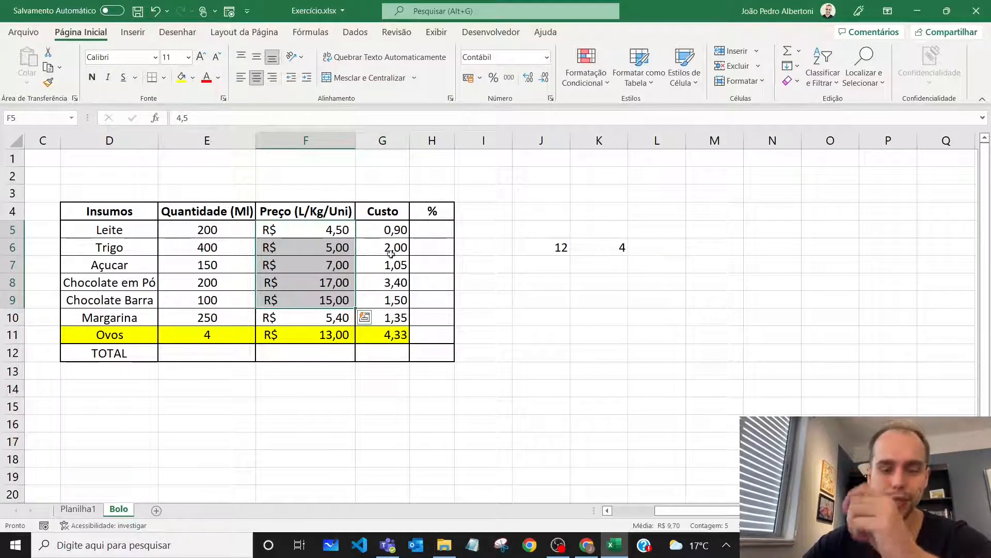
pyautogui.moveTo(397, 228); pyautogui.dragTo(396, 326)
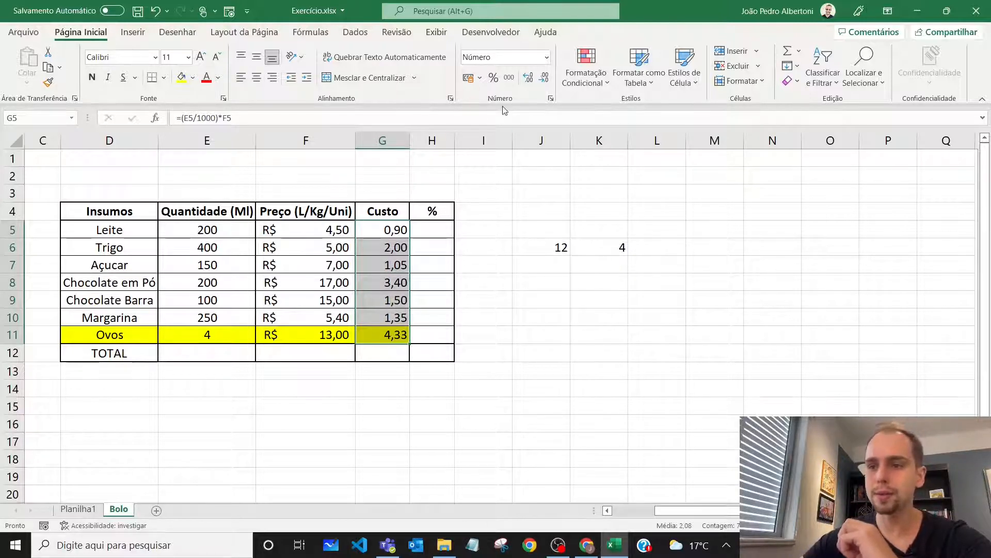
pyautogui.click(546, 58)
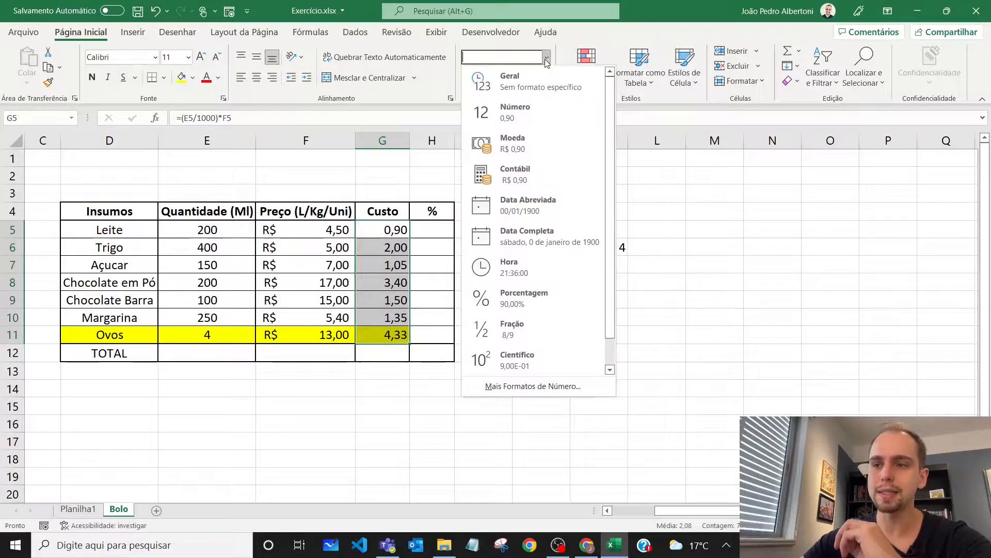
pyautogui.click(530, 171)
pyautogui.moveTo(382, 229); pyautogui.dragTo(383, 337)
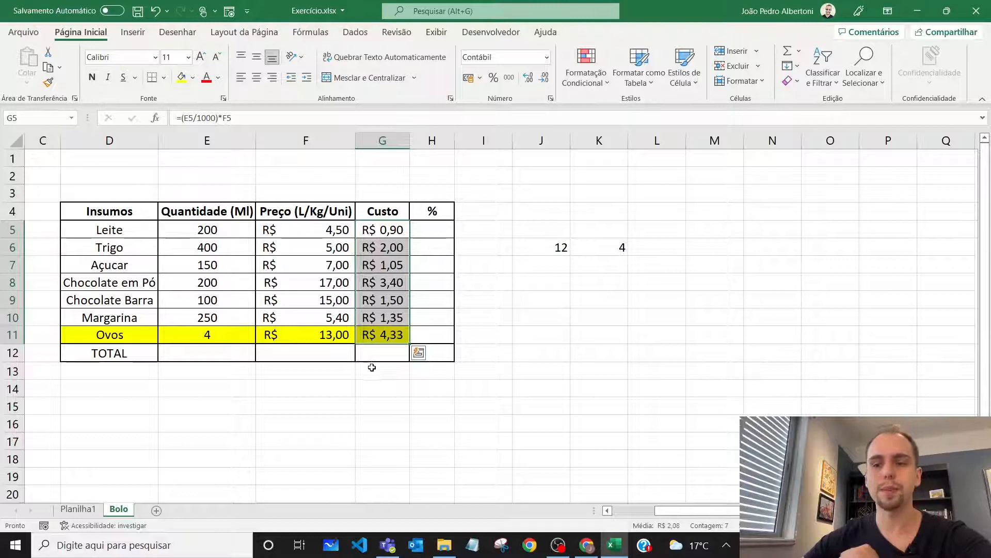
# Total the ingredient costs in G12 with =SOMA(G5:G11)
pyautogui.click(382, 354)
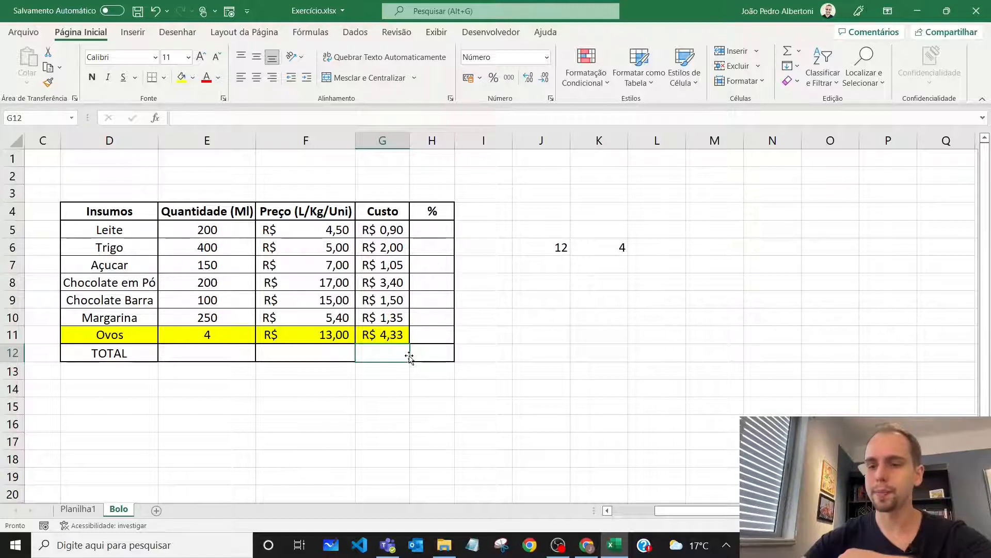
pyautogui.write('=soma(')
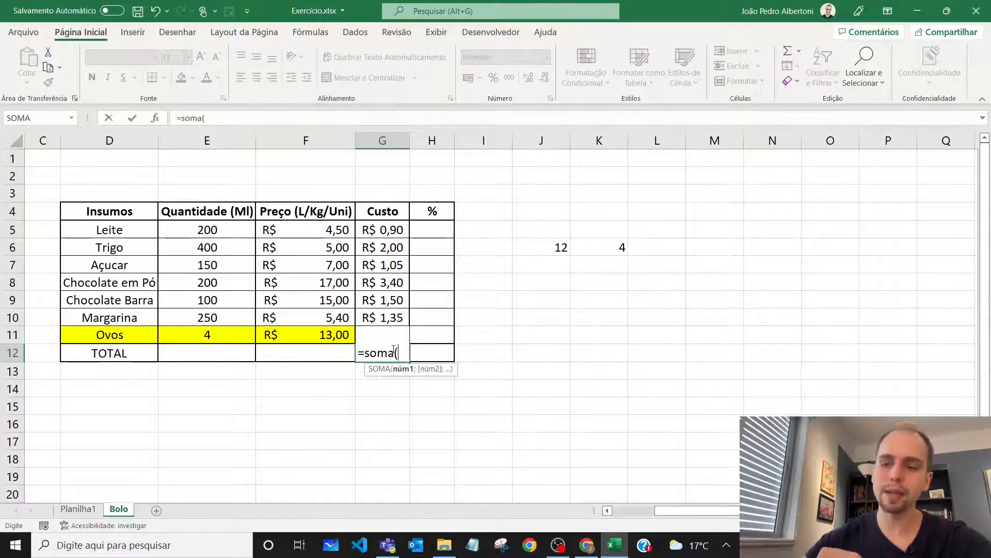
pyautogui.moveTo(395, 227); pyautogui.dragTo(401, 334)
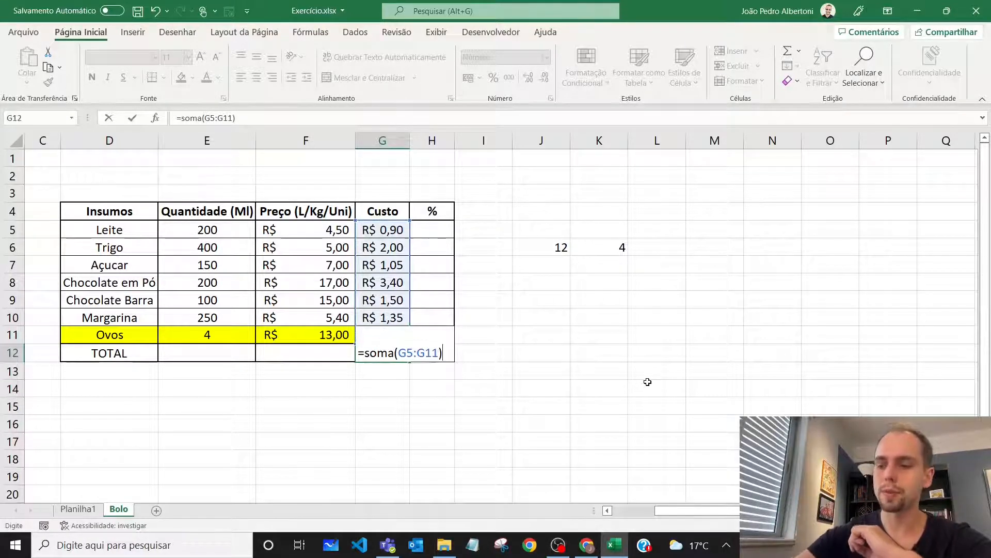
pyautogui.press('Return')
pyautogui.click(392, 353)
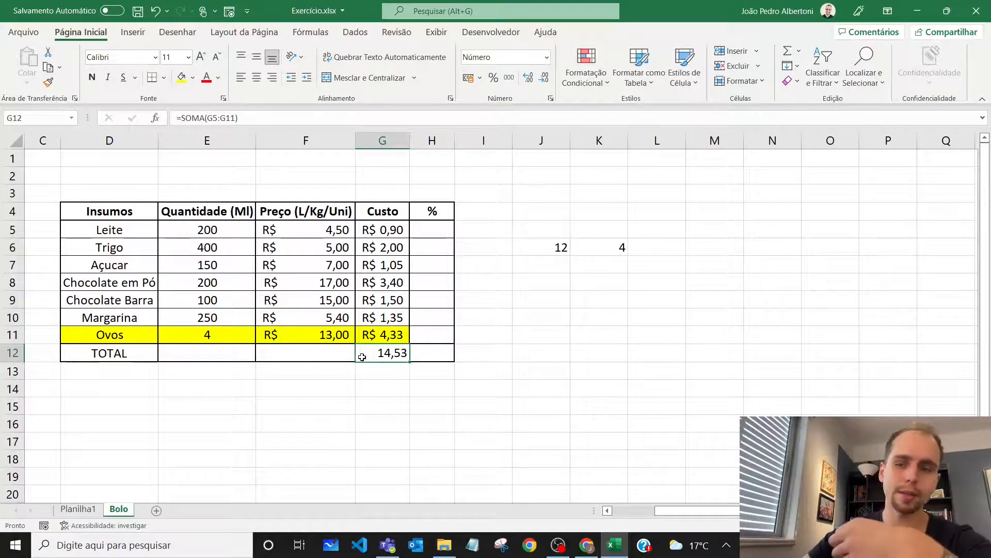
# Calculate Leite's share of the total cost in H5 with the formula =G5/G12
pyautogui.click(440, 231)
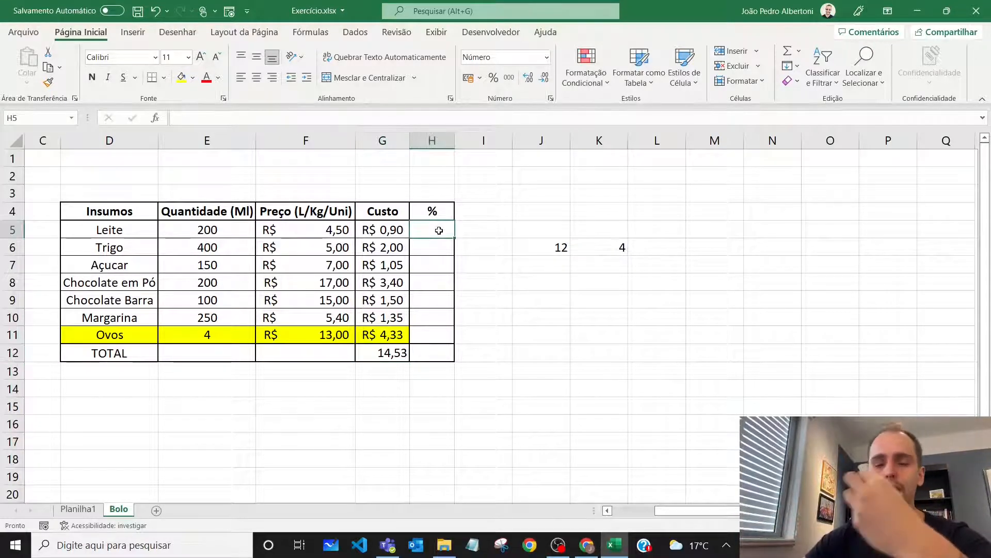
pyautogui.write('=')
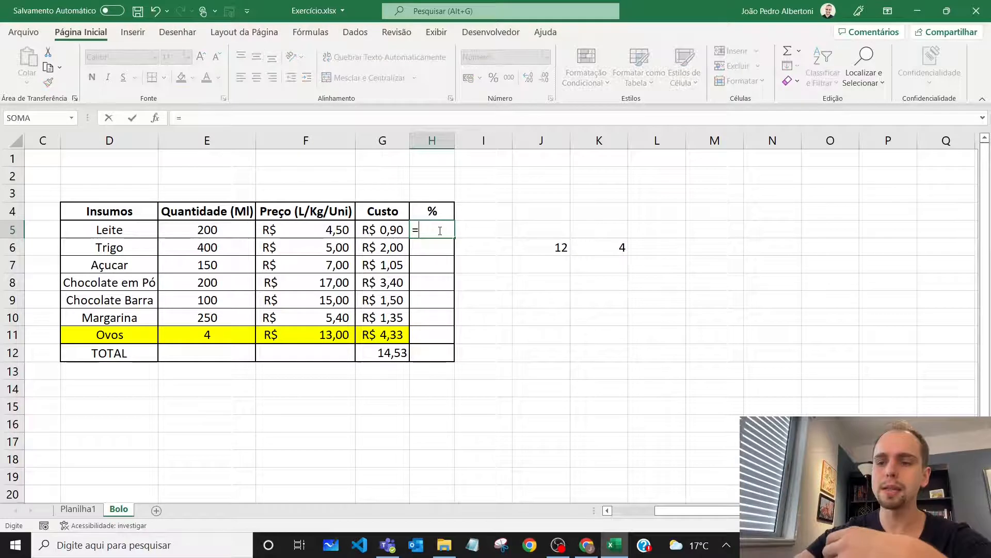
pyautogui.click(385, 229)
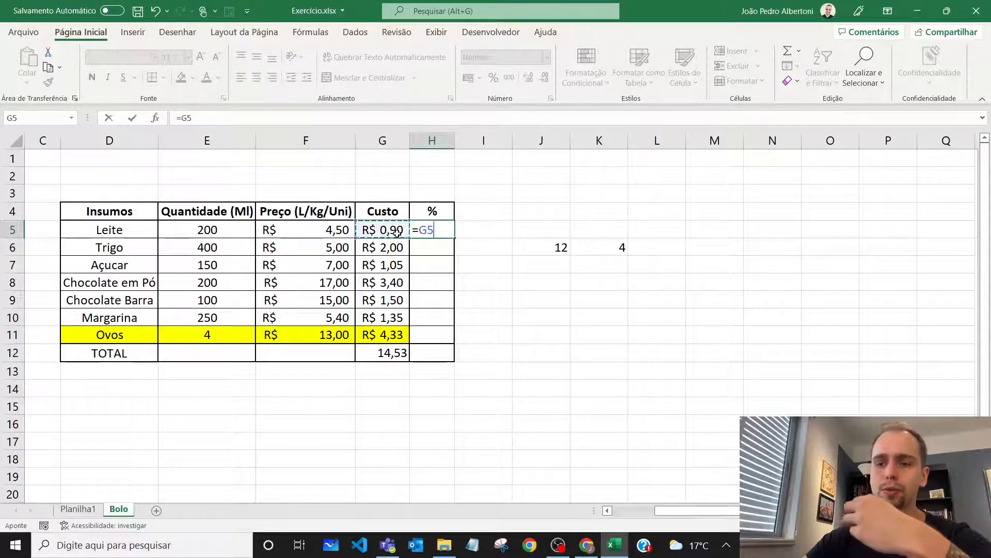
pyautogui.write('/')
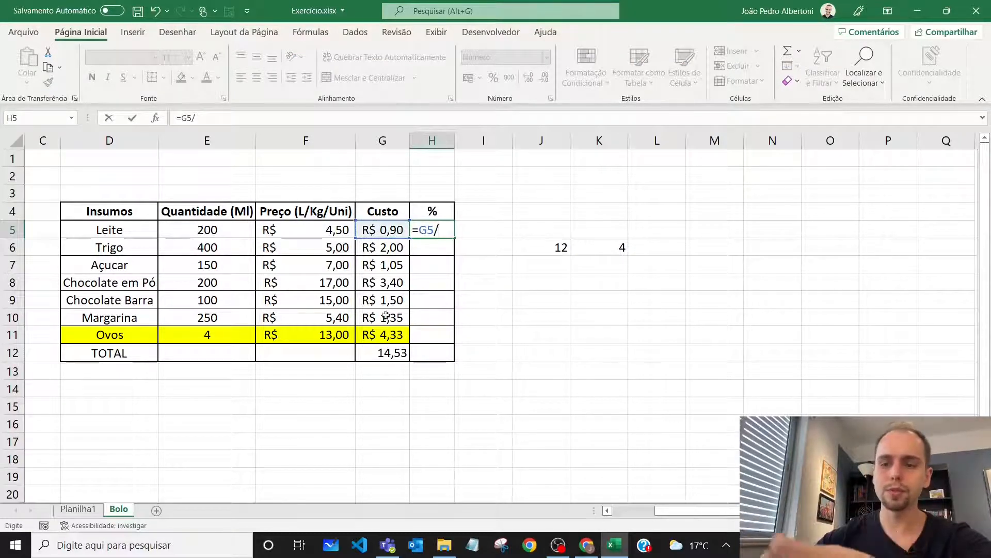
pyautogui.click(394, 355)
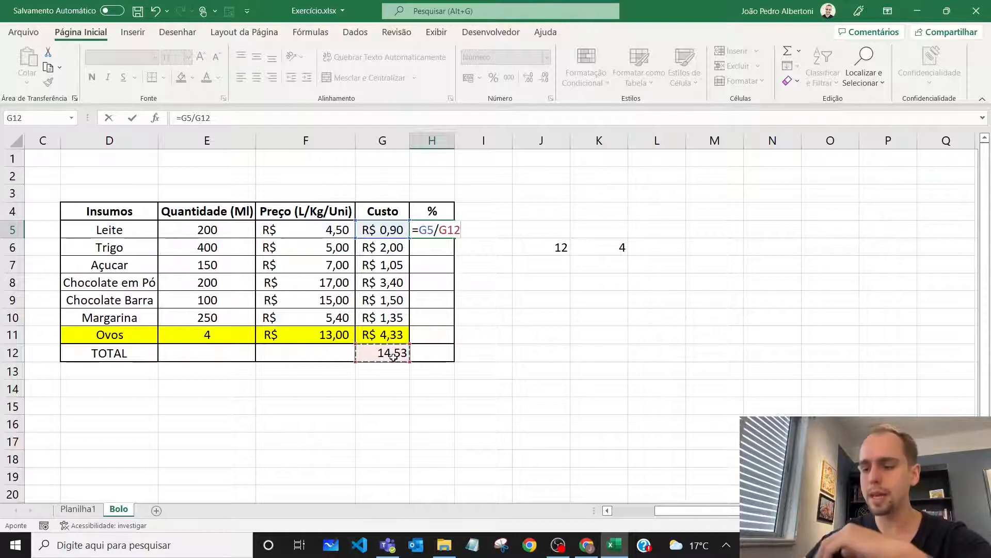
pyautogui.press('Return')
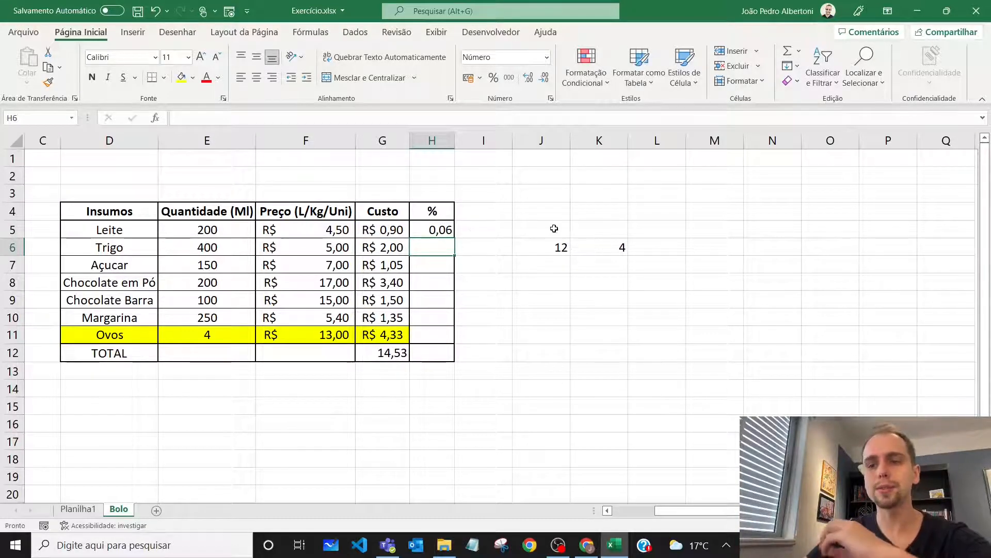
# Fill the H5 formula down to H11 and autofit the width of column H
pyautogui.click(440, 230)
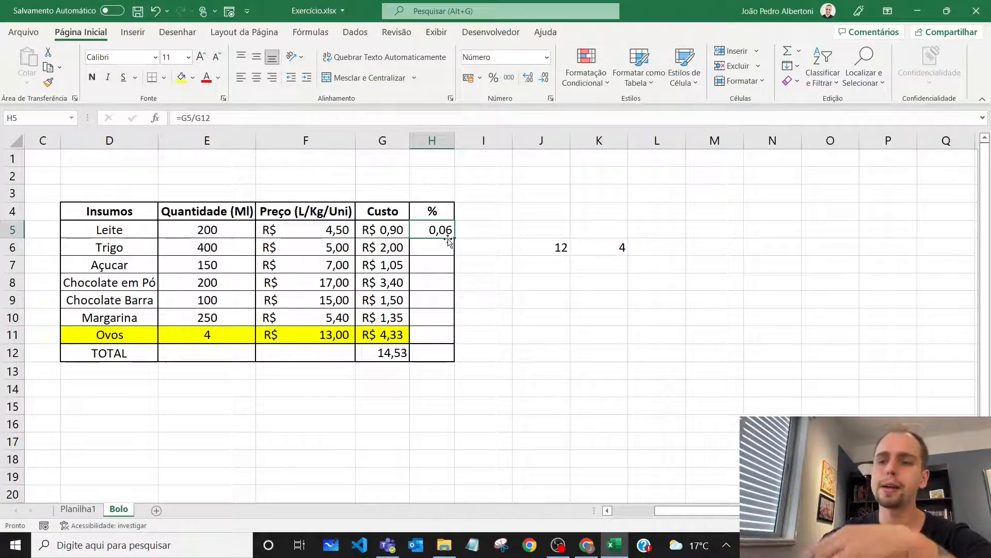
pyautogui.moveTo(454, 239); pyautogui.dragTo(442, 345)
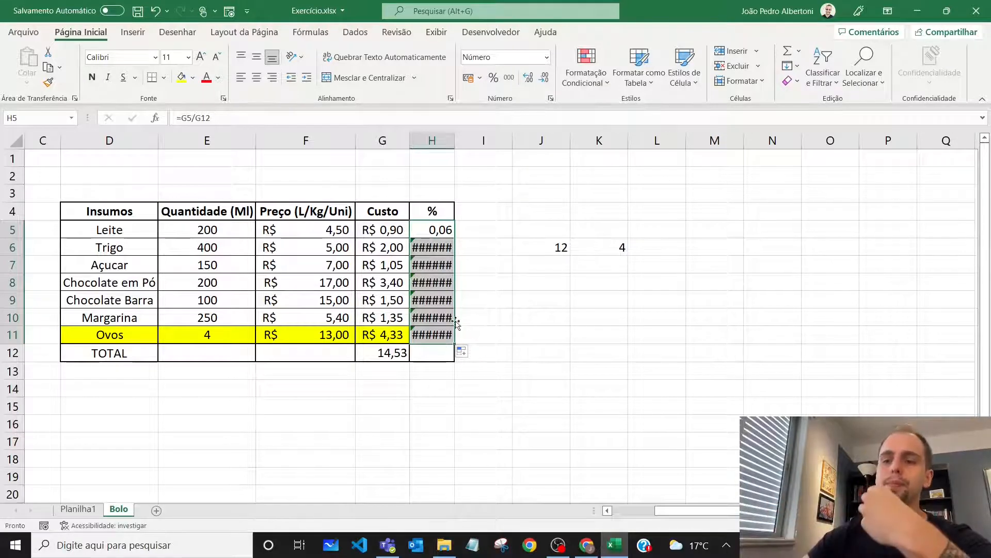
pyautogui.doubleClick(454, 142)
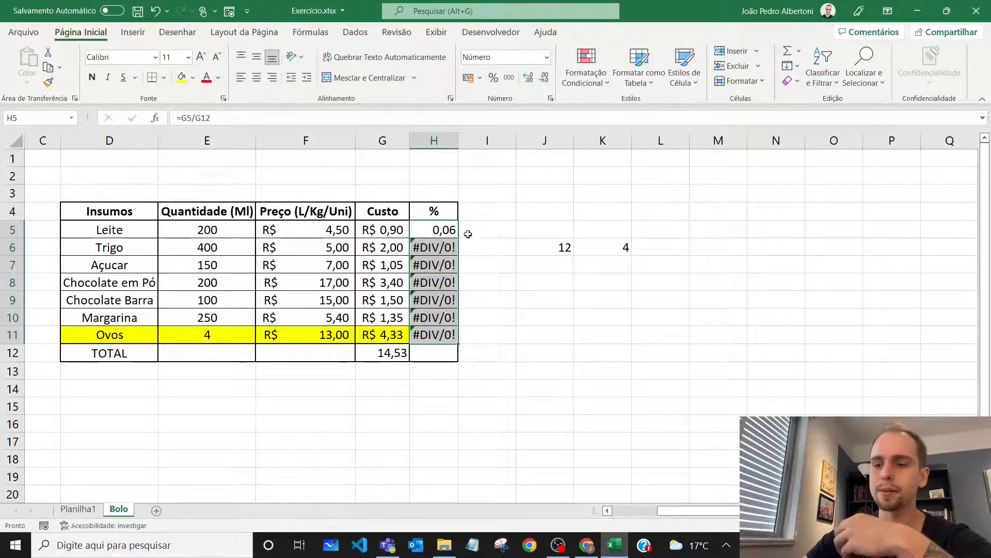
# Examine the copied formula in H6 and compare its divisor reference with the total cost cell G12
pyautogui.moveTo(431, 249); pyautogui.dragTo(435, 333)
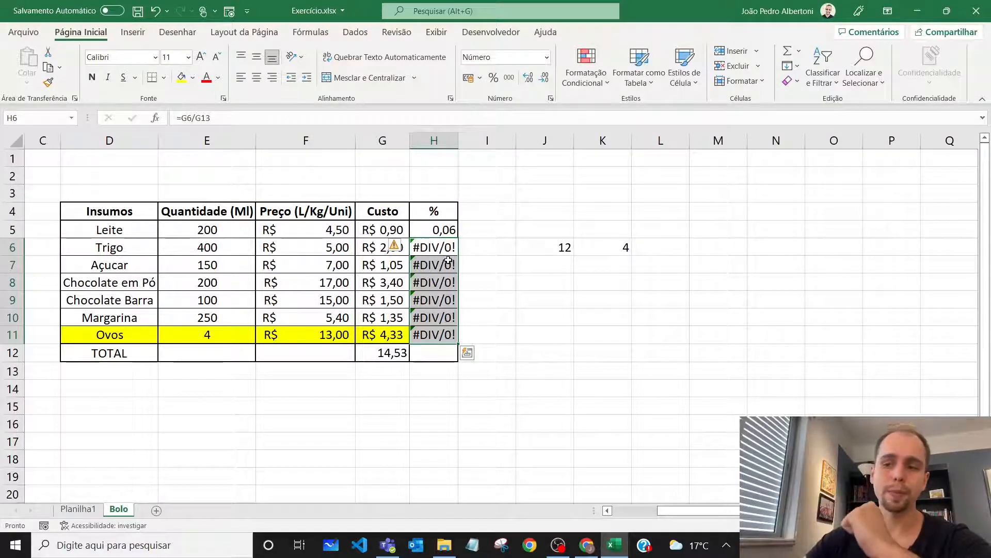
pyautogui.click(386, 351)
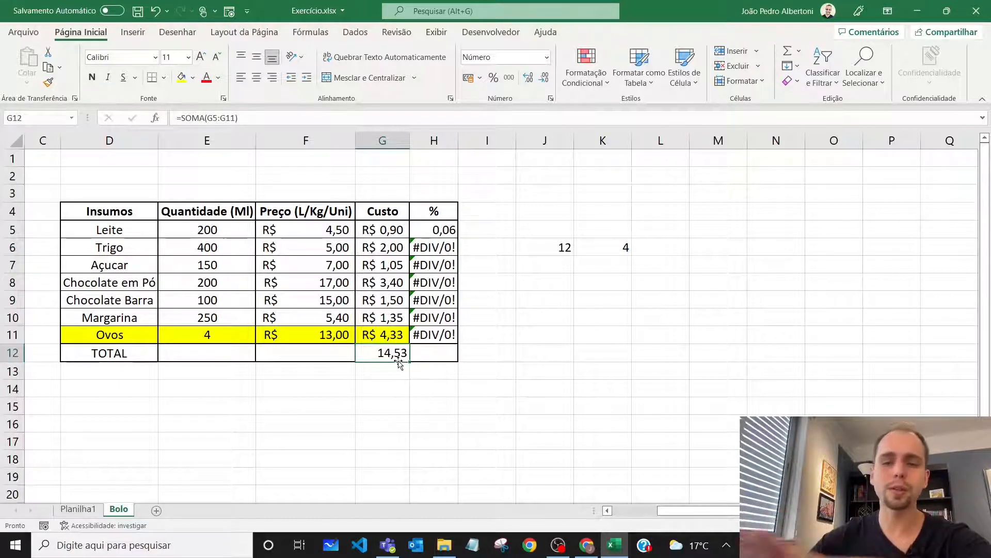
pyautogui.click(435, 250)
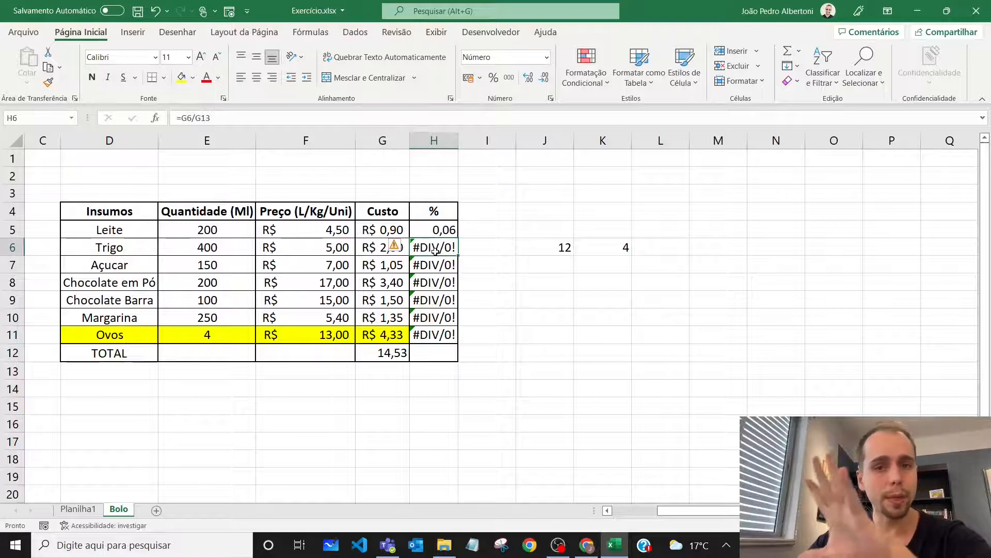
pyautogui.doubleClick(435, 250)
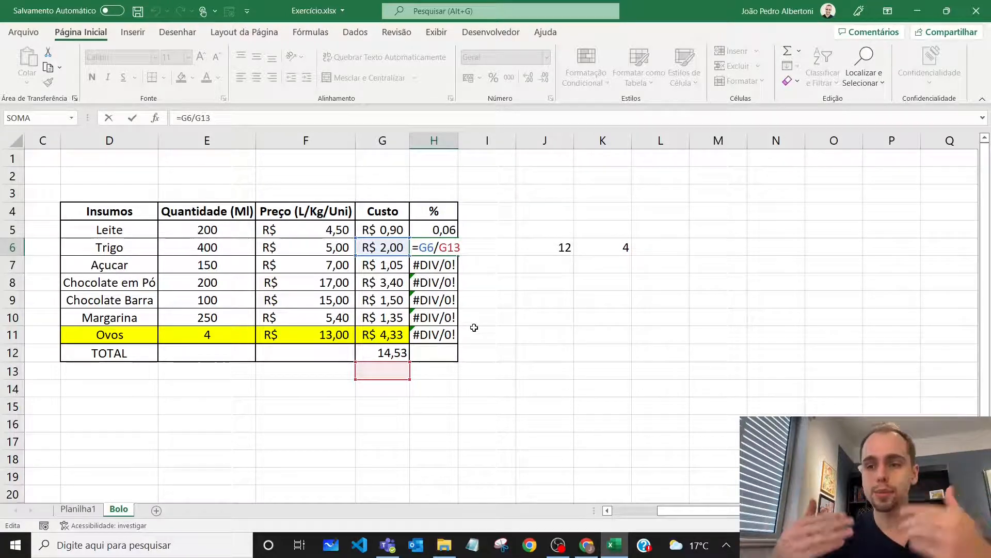
pyautogui.press('Return')
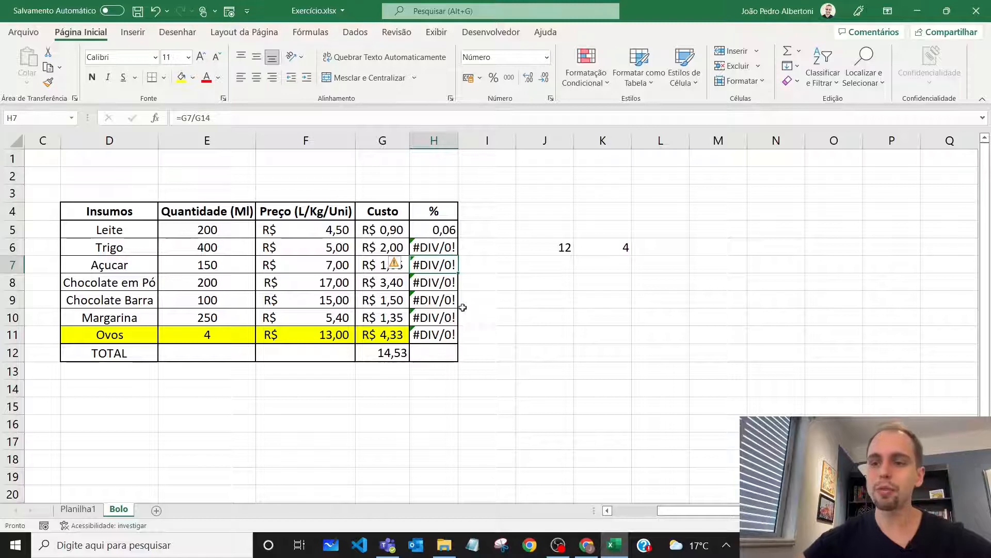
# Make the total cost reference absolute in the Leite percentage formula, giving =G5/$G$12 in H5
pyautogui.click(441, 233)
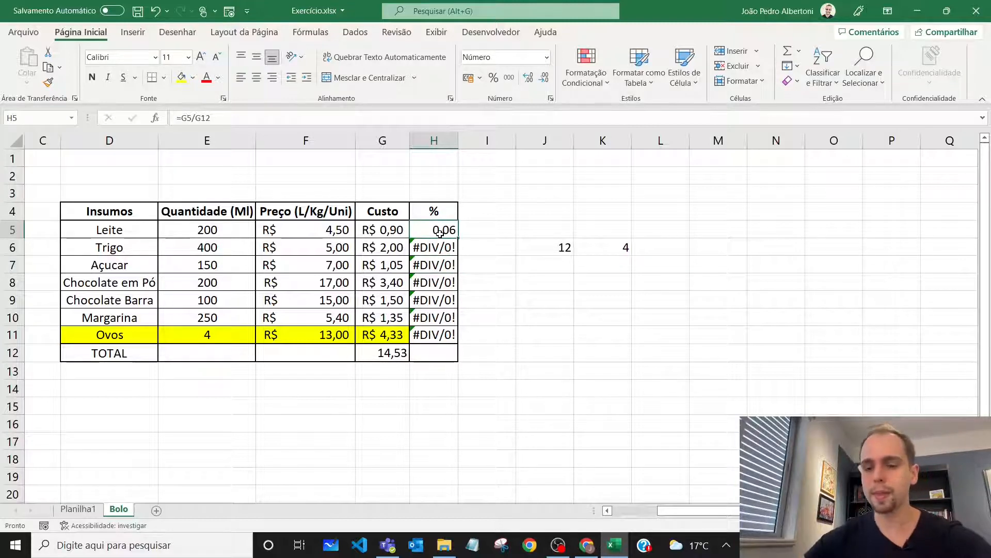
pyautogui.doubleClick(440, 233)
pyautogui.moveTo(440, 231); pyautogui.dragTo(454, 230)
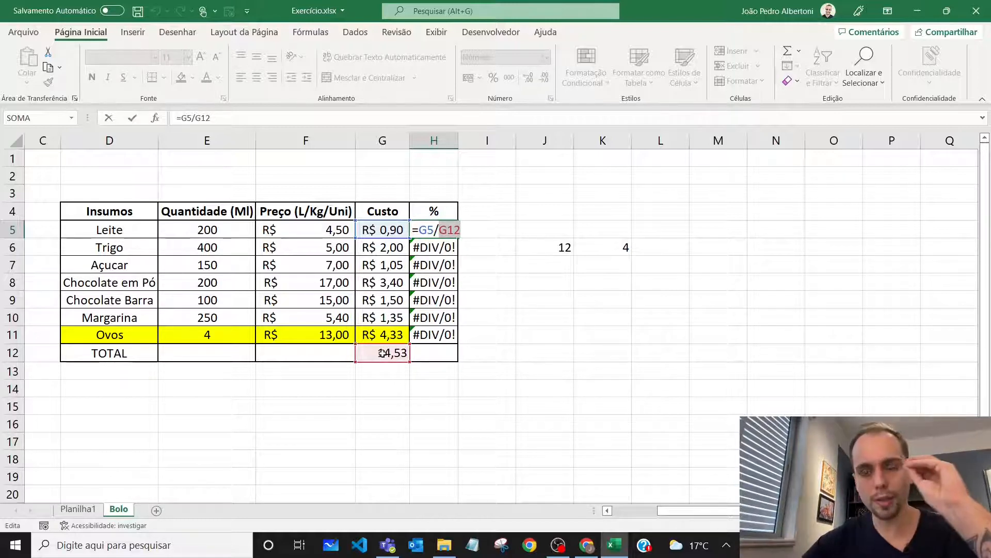
pyautogui.click(447, 230)
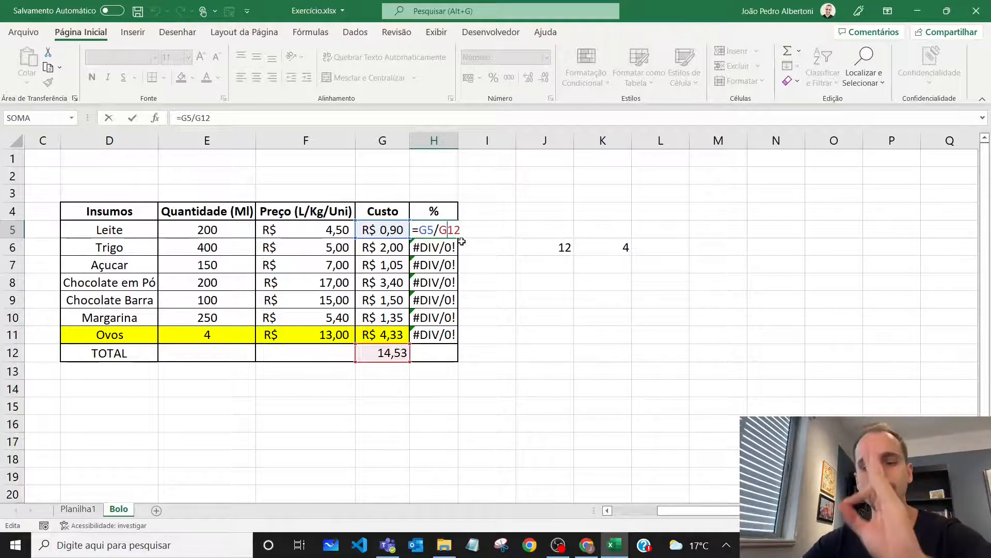
pyautogui.press('F4')
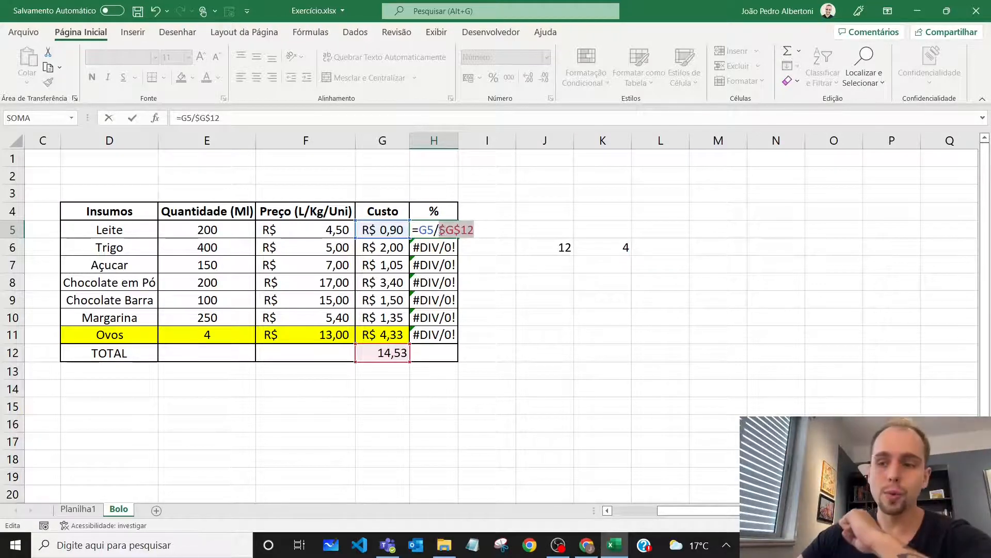
pyautogui.moveTo(439, 231); pyautogui.dragTo(453, 231)
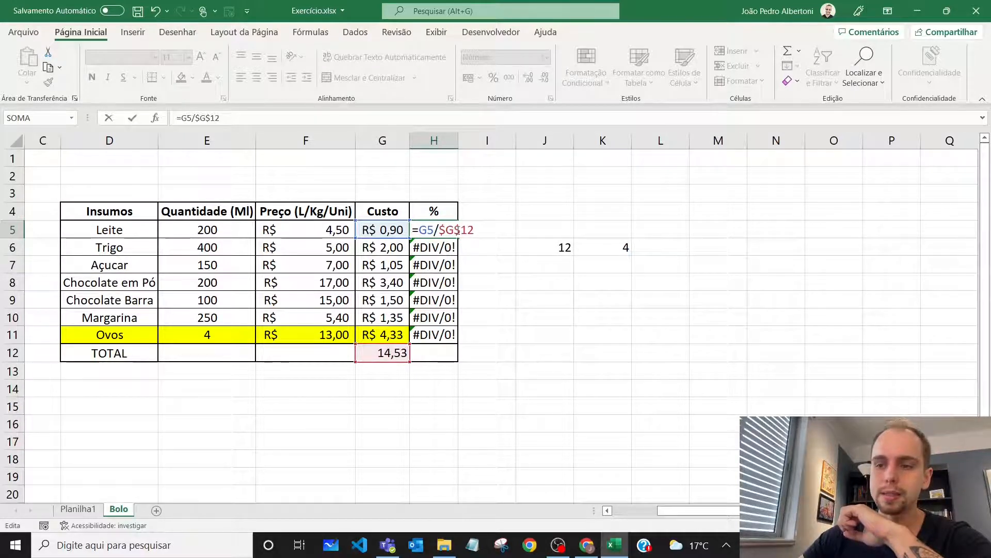
pyautogui.press('Return')
# Copy the H5 formula with the absolute reference down through the Ovos row in H11
pyautogui.click(450, 229)
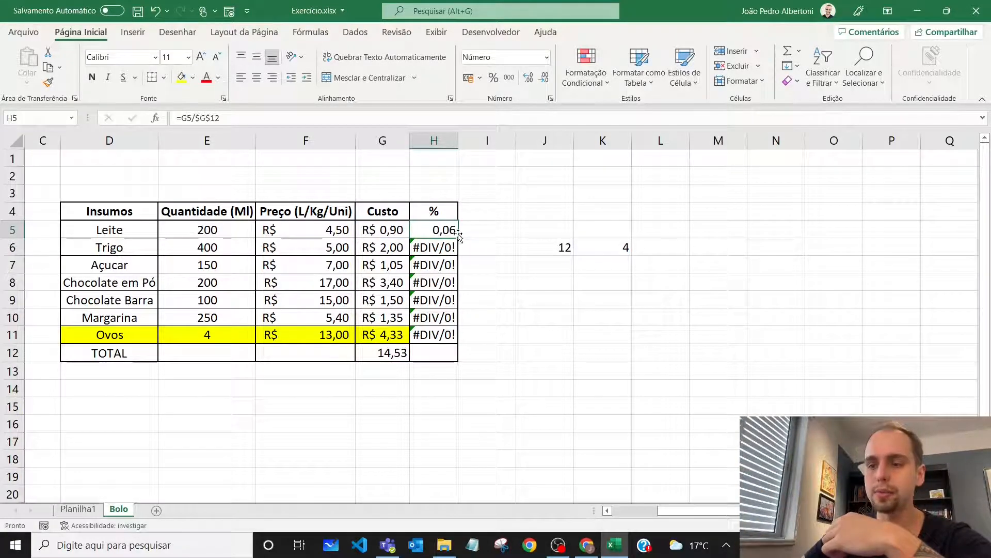
pyautogui.moveTo(459, 237); pyautogui.dragTo(460, 343)
pyautogui.moveTo(439, 229); pyautogui.dragTo(436, 335)
# Total the ingredient shares in H12 with =SOMA(H5:H11)
pyautogui.click(433, 355)
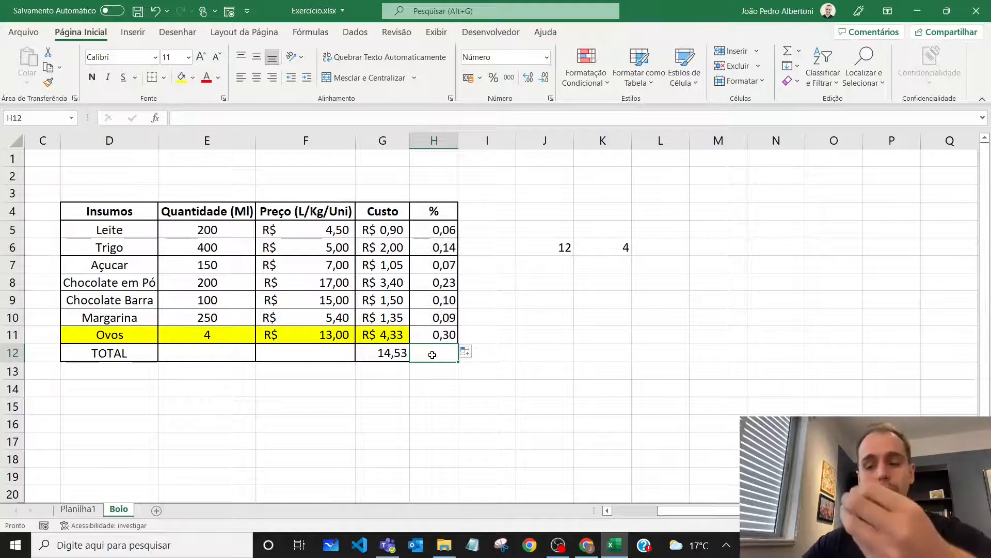
pyautogui.write('=soma(')
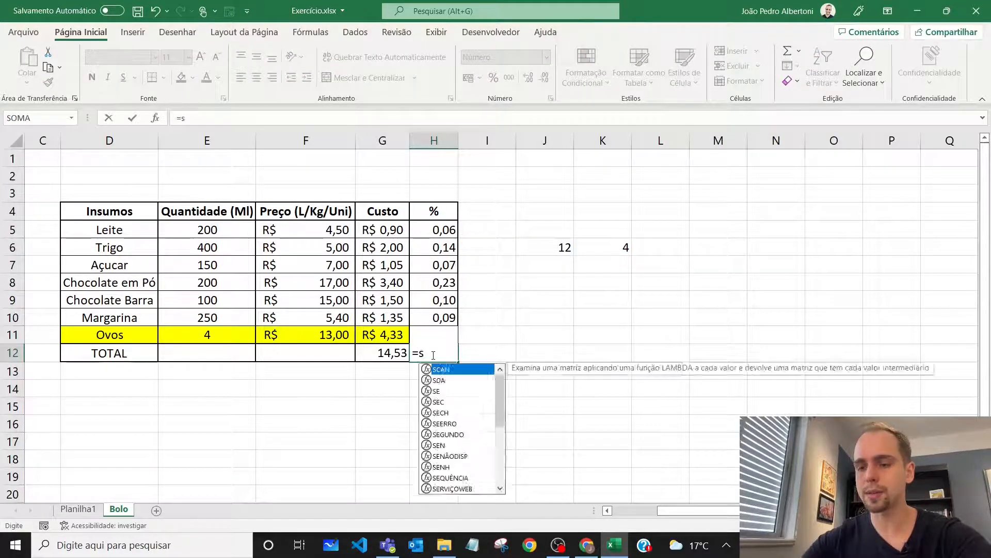
pyautogui.click(444, 231)
pyautogui.moveTo(444, 231); pyautogui.dragTo(438, 336)
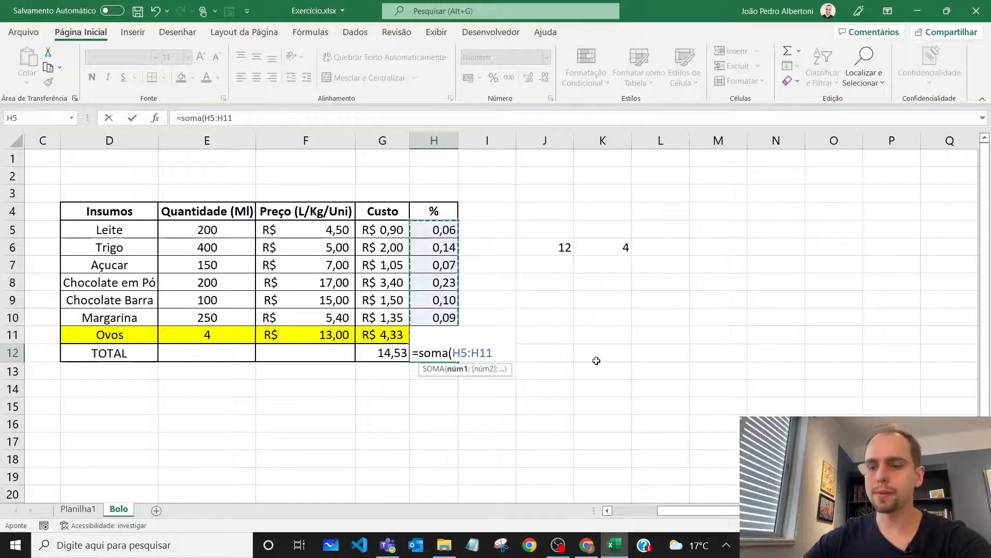
pyautogui.press('Return')
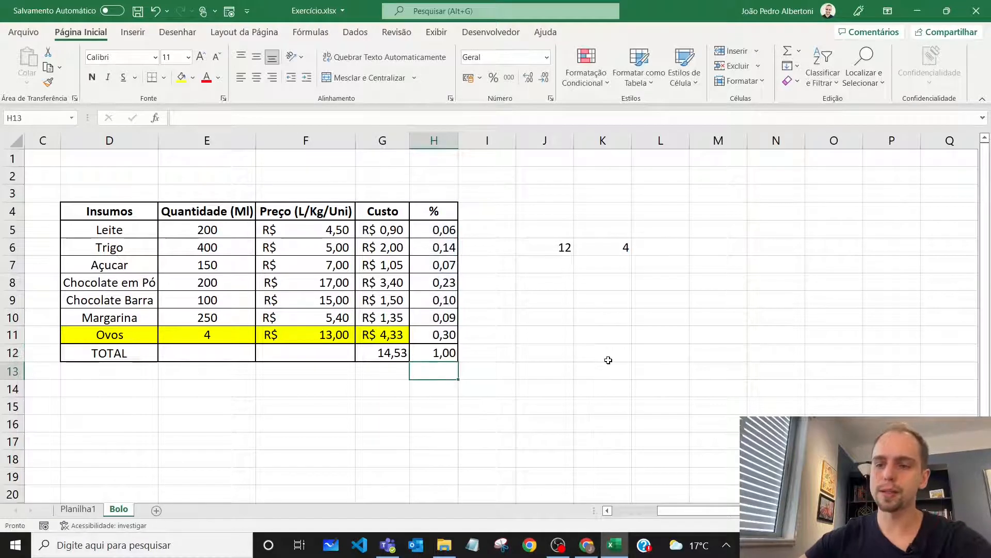
pyautogui.click(439, 355)
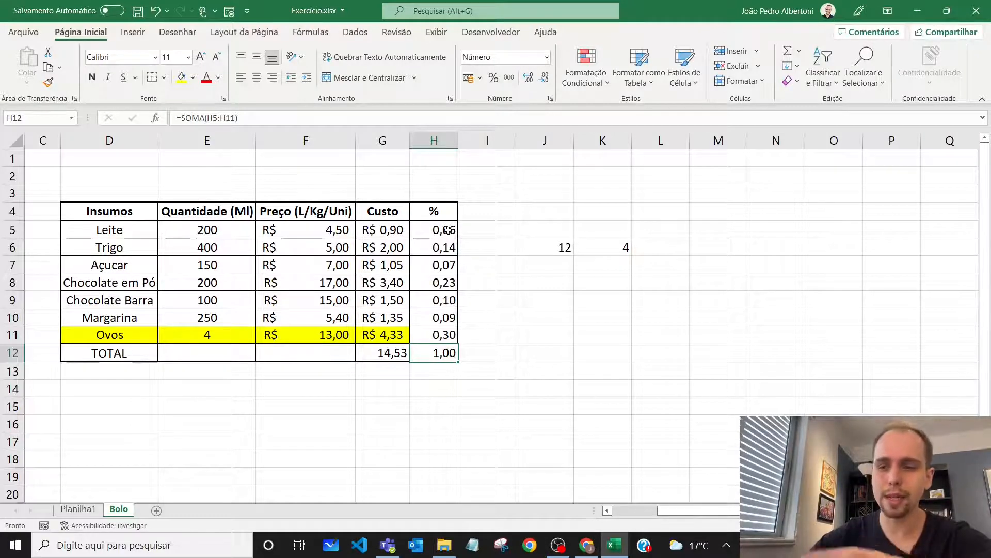
# Apply the Porcentagem number format to the shares and their total in H5 to H12
pyautogui.moveTo(447, 230); pyautogui.dragTo(443, 353)
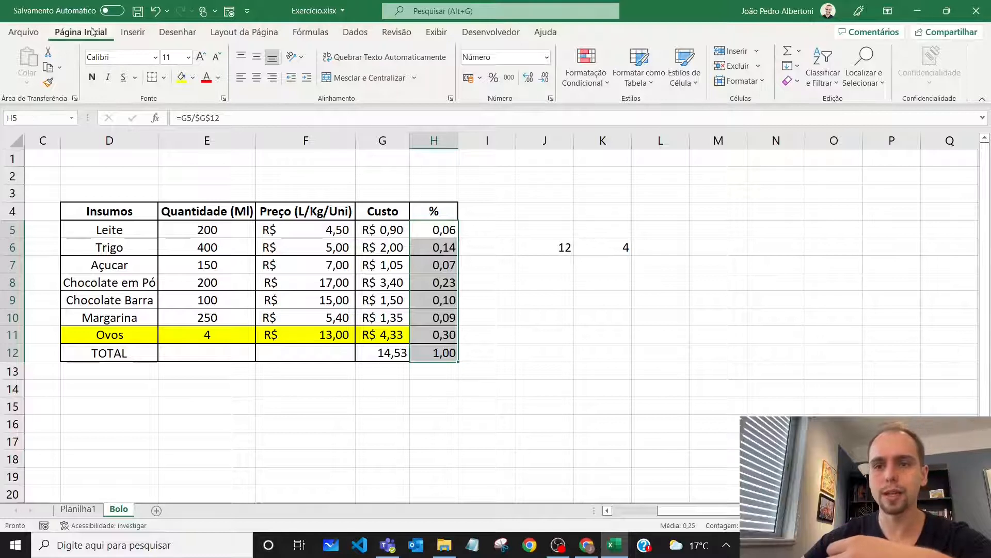
pyautogui.click(493, 79)
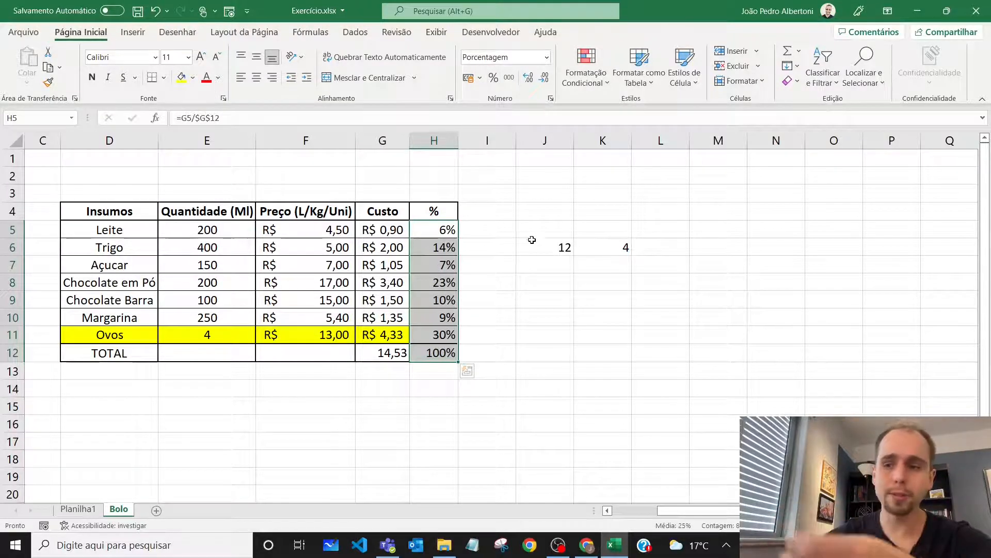
# Review the ingredient percentages in column H along with the prices and quantities behind them
pyautogui.click(448, 230)
pyautogui.click(442, 247)
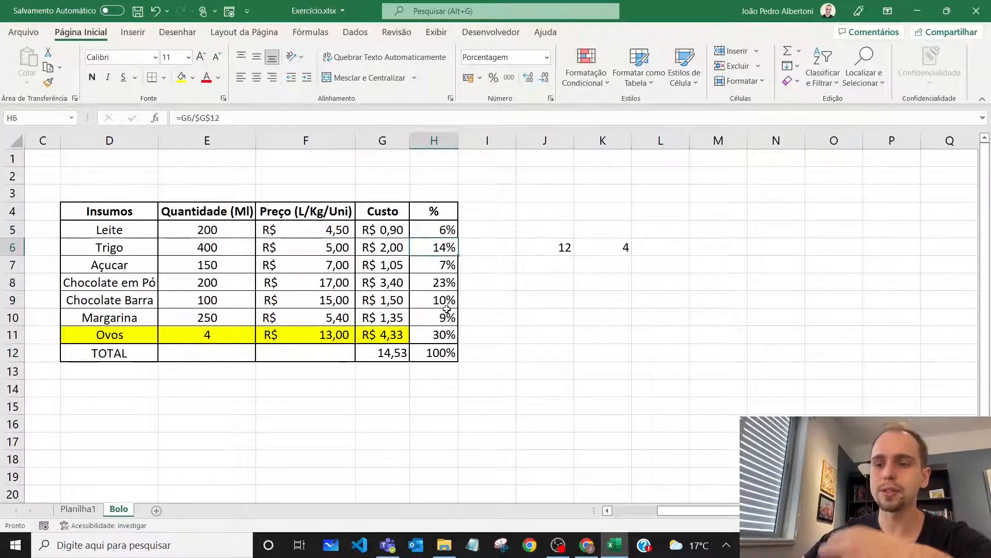
pyautogui.click(443, 334)
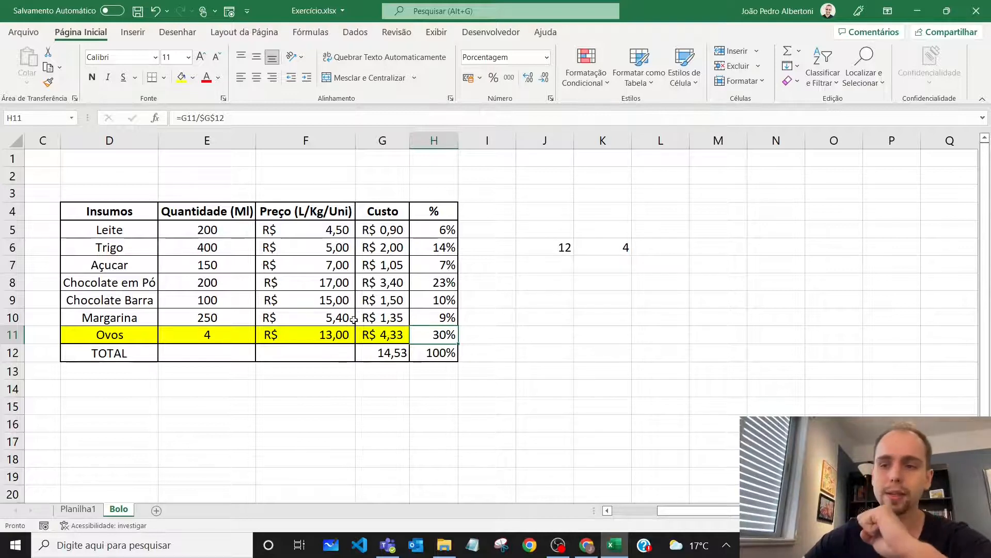
pyautogui.moveTo(323, 227); pyautogui.dragTo(315, 332)
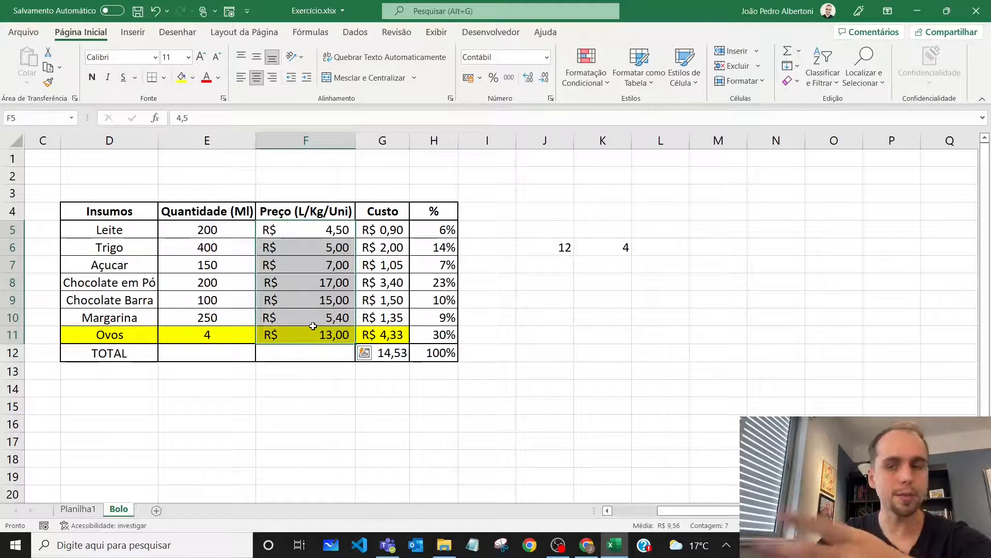
pyautogui.click(222, 230)
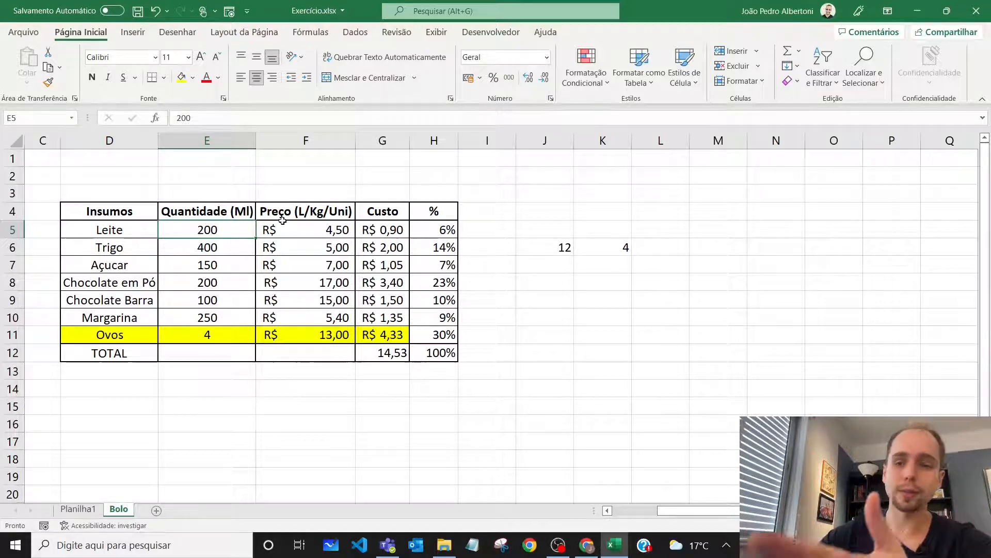
# Total the ingredient prices in F12 with =SOMA(F5:F11)
pyautogui.moveTo(222, 232); pyautogui.dragTo(218, 324)
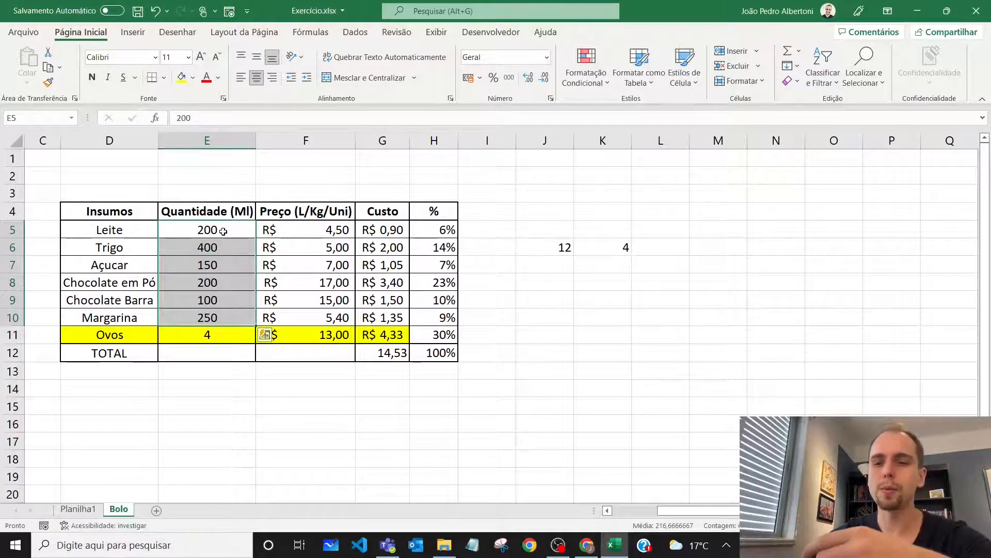
pyautogui.click(320, 355)
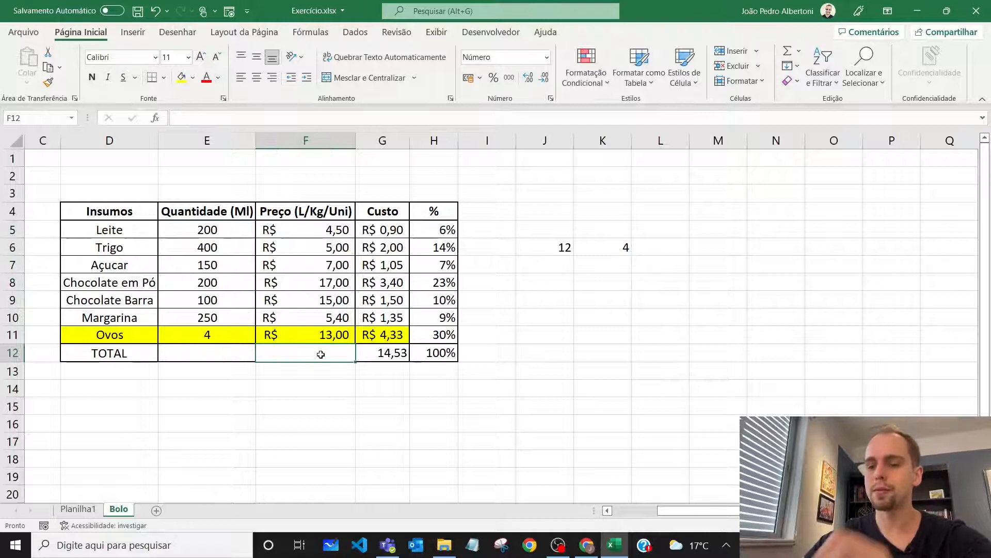
pyautogui.write('=soma(')
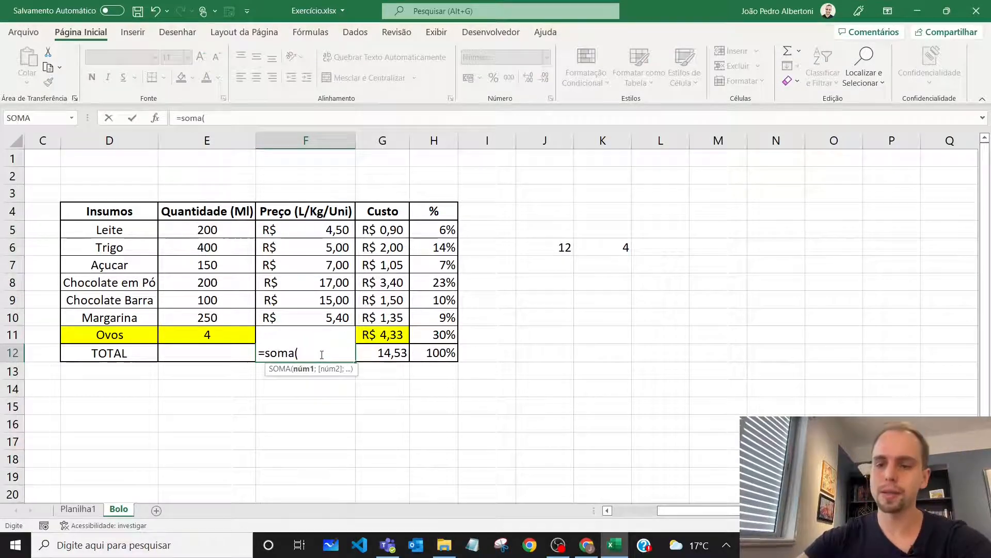
pyautogui.moveTo(310, 233); pyautogui.dragTo(340, 330)
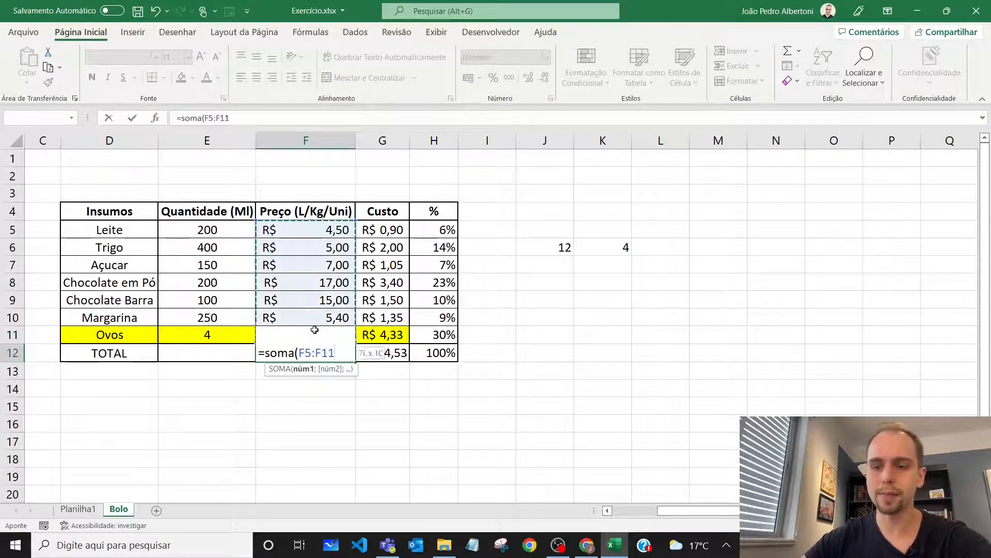
pyautogui.write(')')
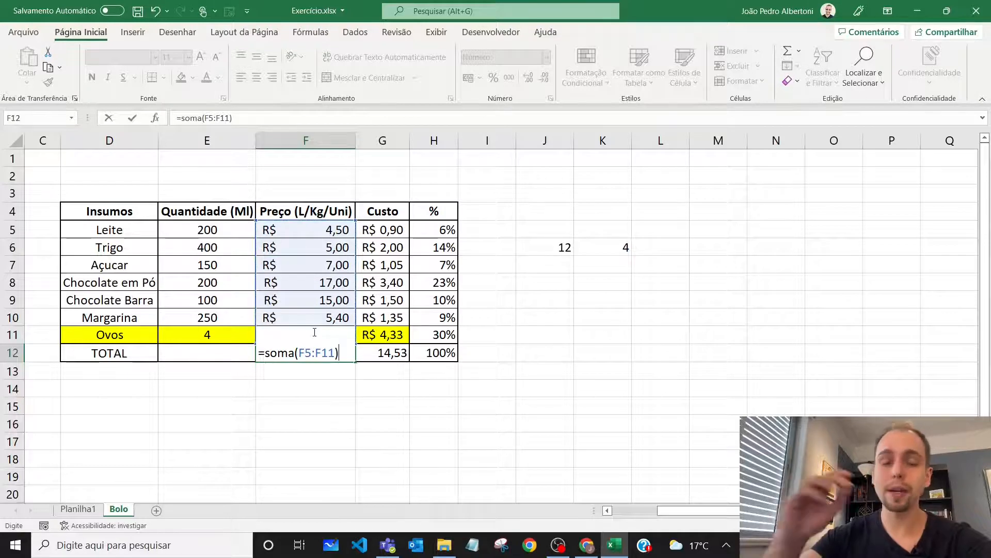
pyautogui.press('Return')
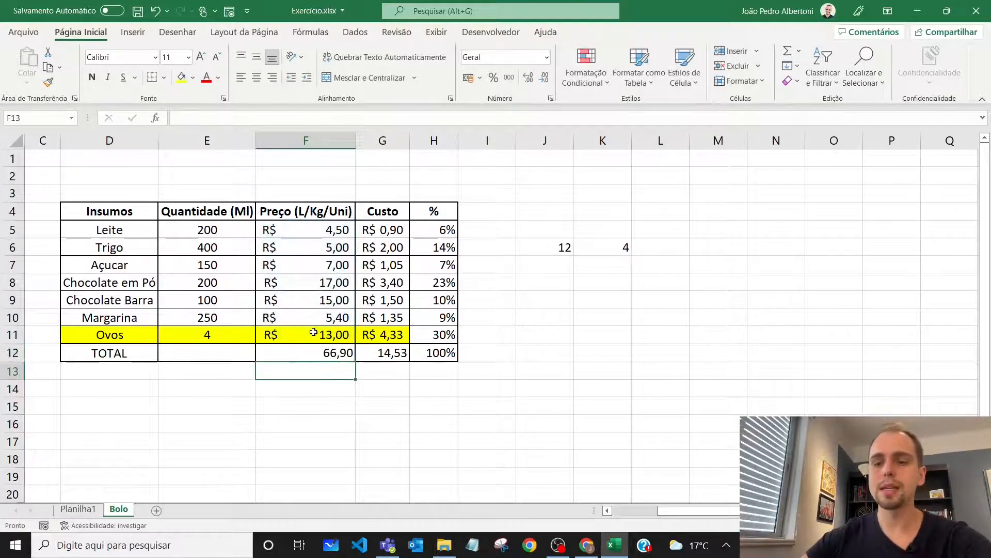
# Apply the Contábil number format in R$ to the price total in F12
pyautogui.click(329, 352)
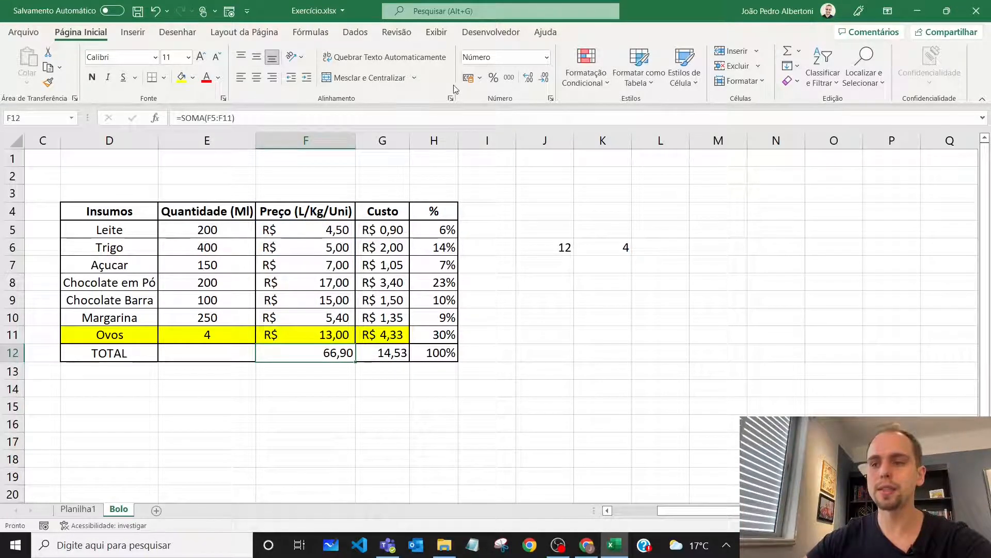
pyautogui.click(480, 78)
pyautogui.click(470, 79)
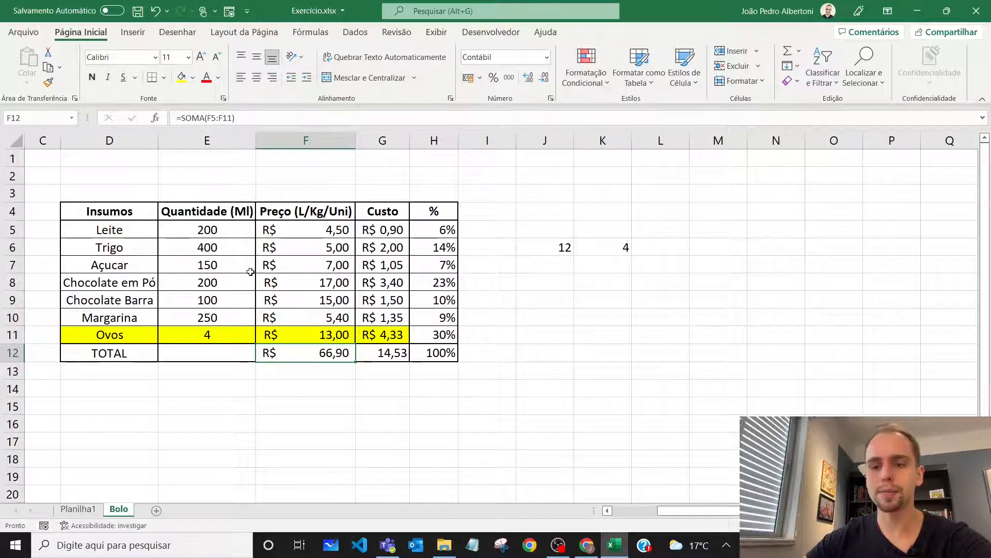
# Total the millilitre quantities in E12 with =SOMA(E5:E10;250), leaving out the Ovos count and adding 250 as a second argument
pyautogui.click(208, 357)
pyautogui.write('=')
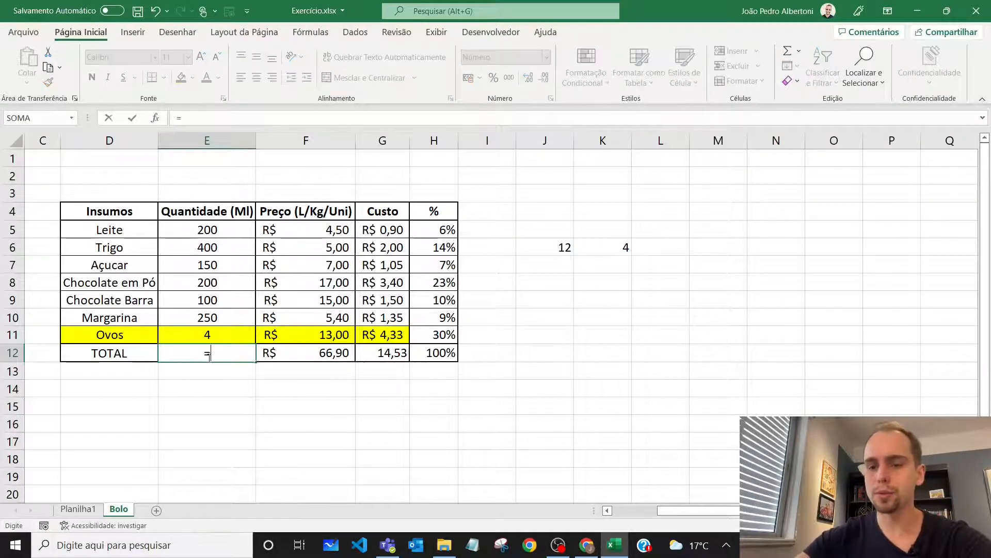
pyautogui.write('soma(')
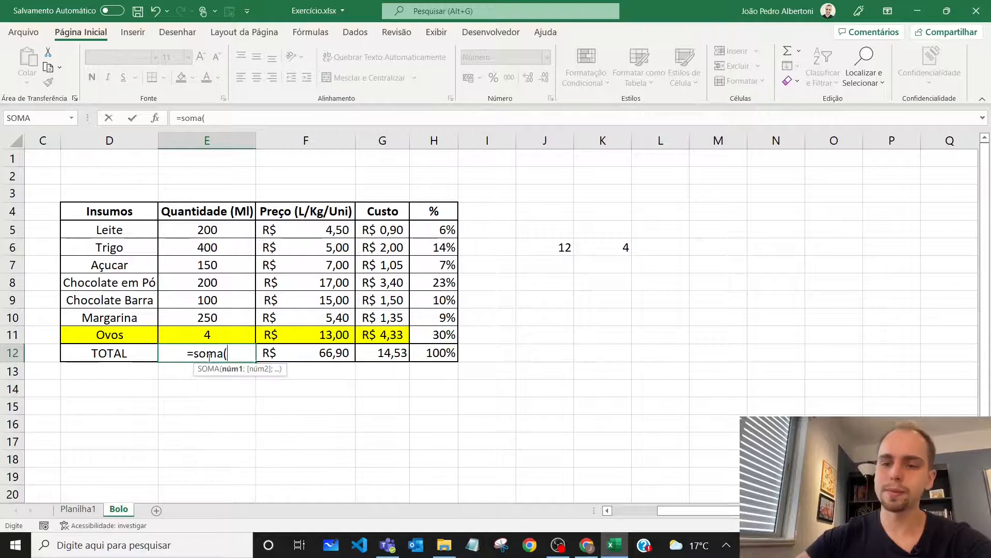
pyautogui.moveTo(218, 227); pyautogui.dragTo(230, 322)
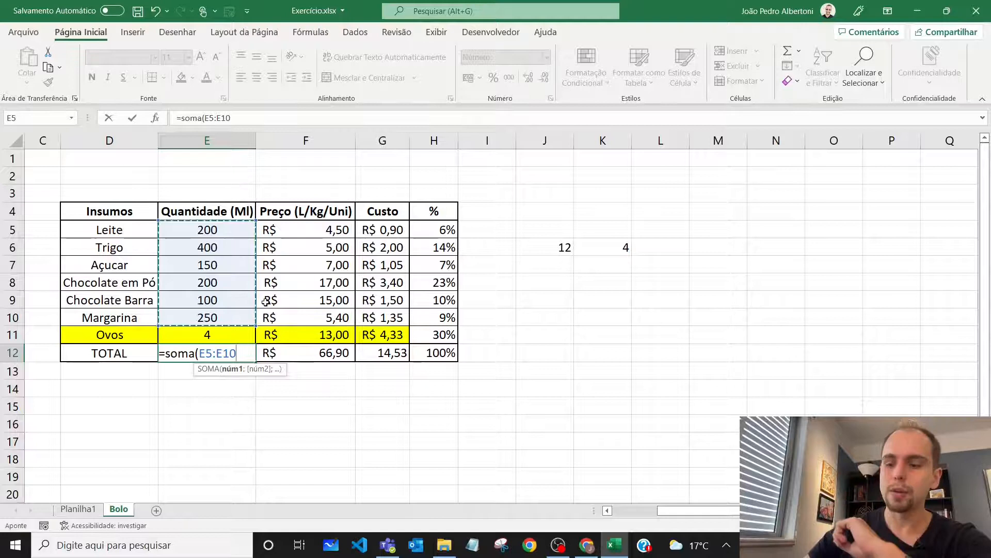
pyautogui.write(';')
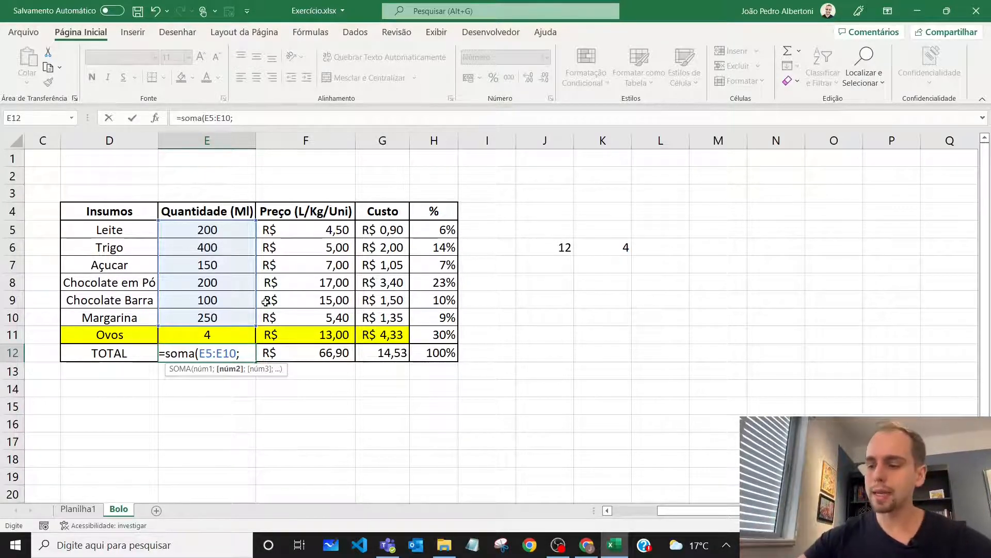
pyautogui.write('250')
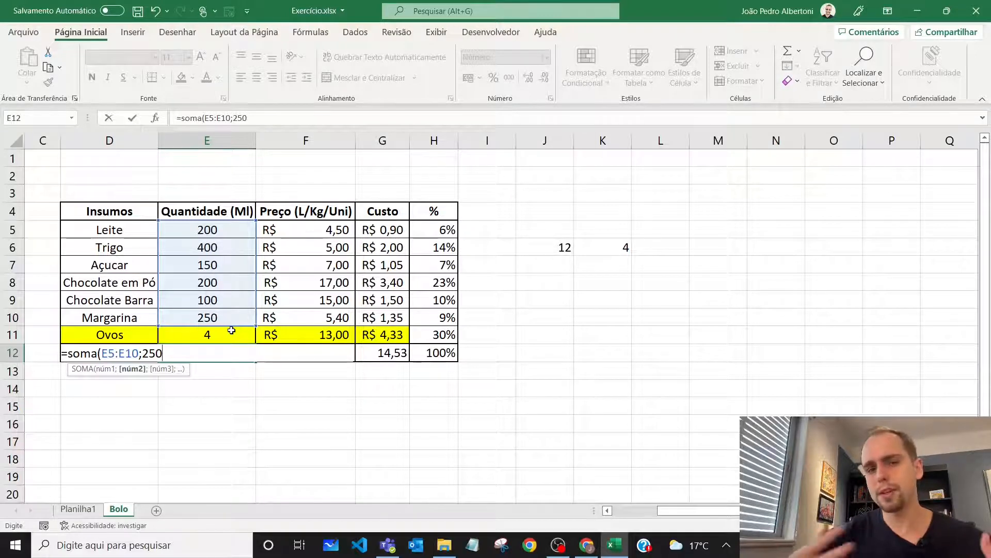
pyautogui.write(')')
pyautogui.press('Return')
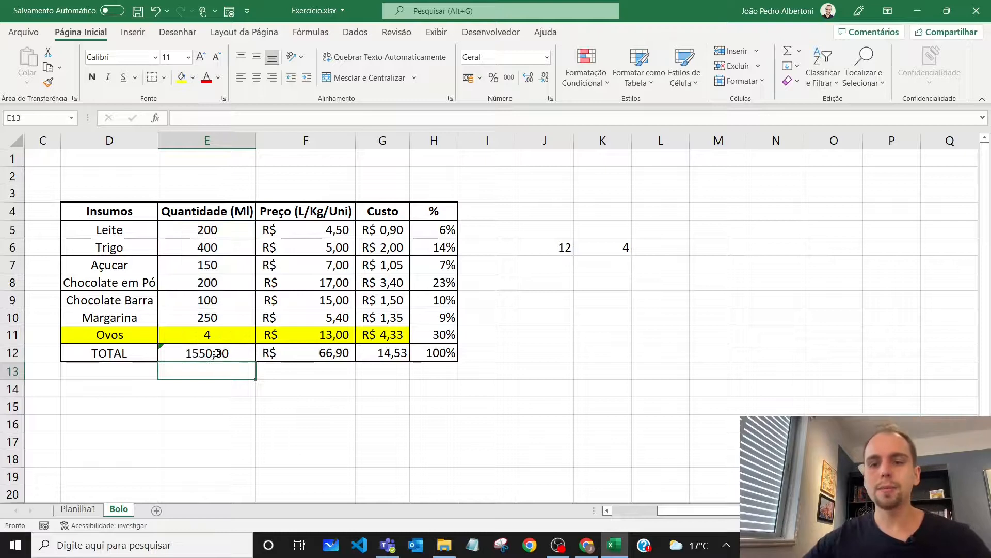
# Review the quantity total's formula in E12 against the Quantidade (Ml) heading and the other totals in row 12
pyautogui.click(220, 355)
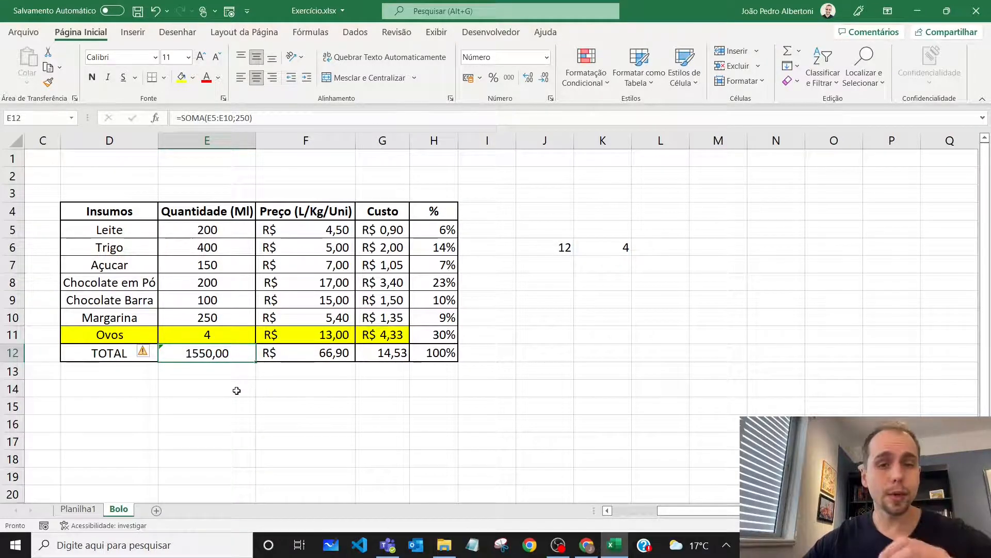
pyautogui.click(229, 212)
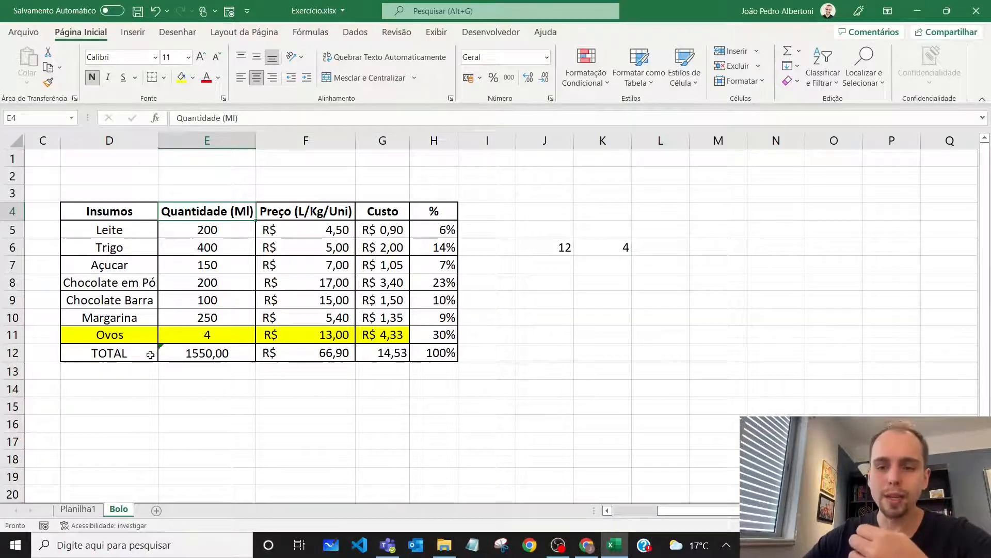
pyautogui.click(184, 355)
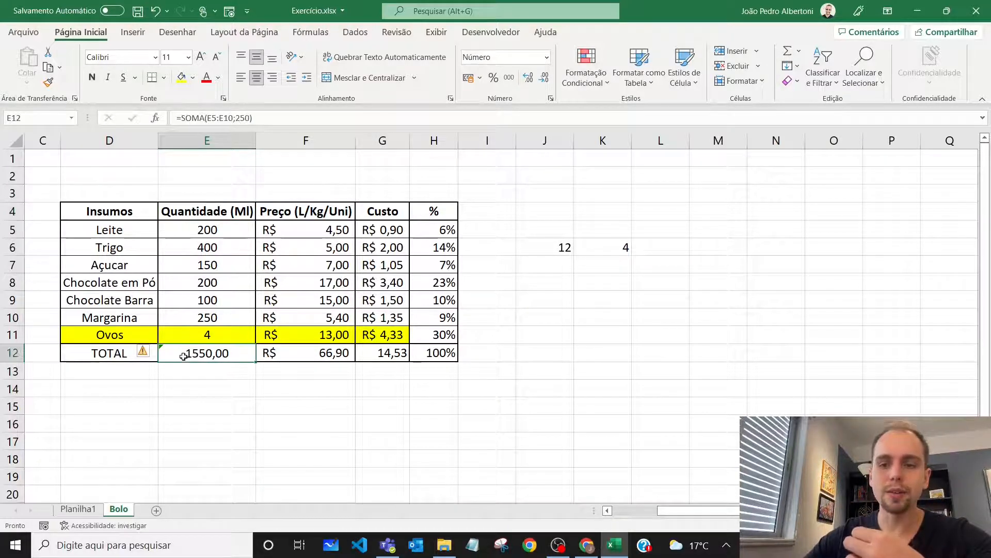
pyautogui.moveTo(296, 353); pyautogui.dragTo(437, 353)
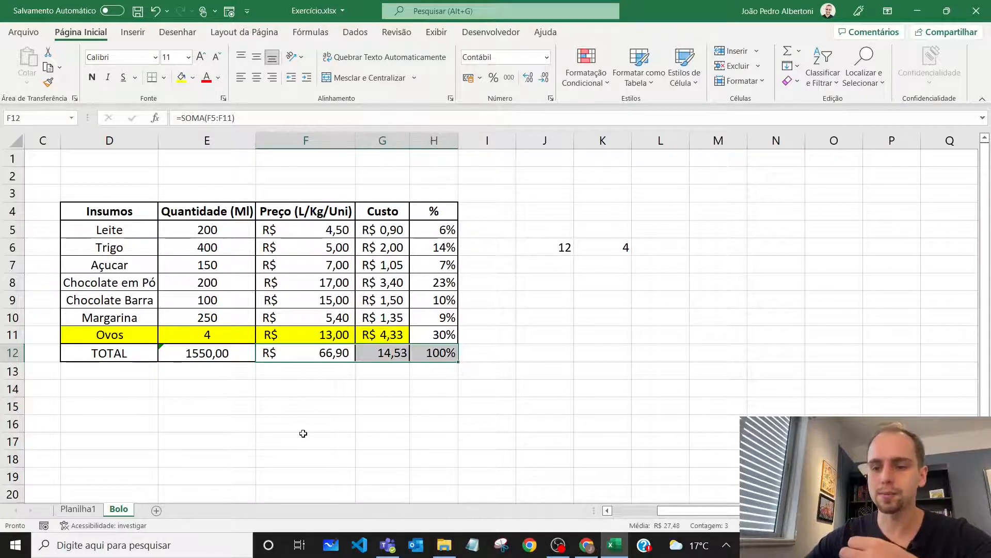
pyautogui.click(228, 353)
pyautogui.click(289, 354)
pyautogui.click(215, 355)
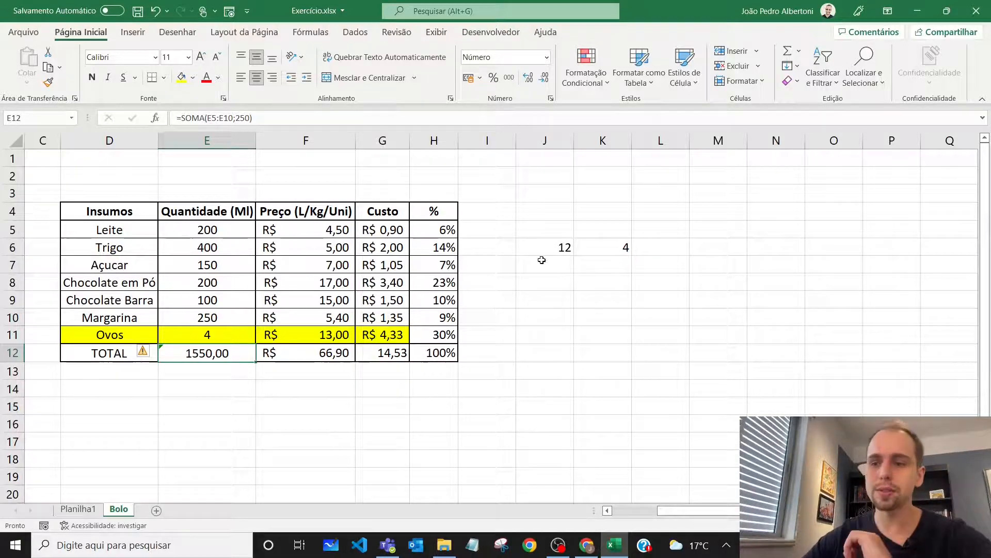
# Clear the loose example values in cells J6 and K6 beside the table
pyautogui.moveTo(568, 247); pyautogui.dragTo(609, 247)
pyautogui.press('Delete')
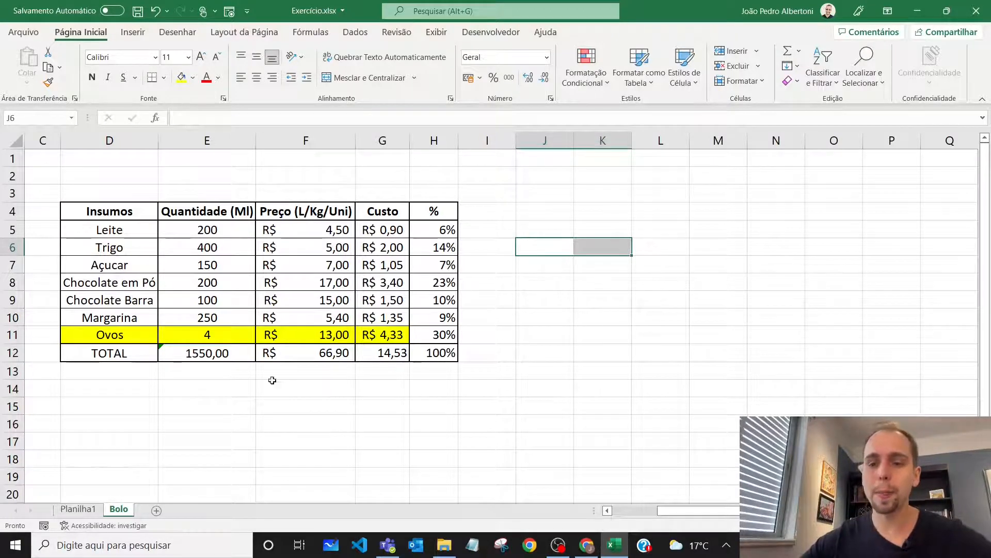
# Calculate the square root of 4 in D14 below the table with =RAIZ(4)
pyautogui.click(142, 388)
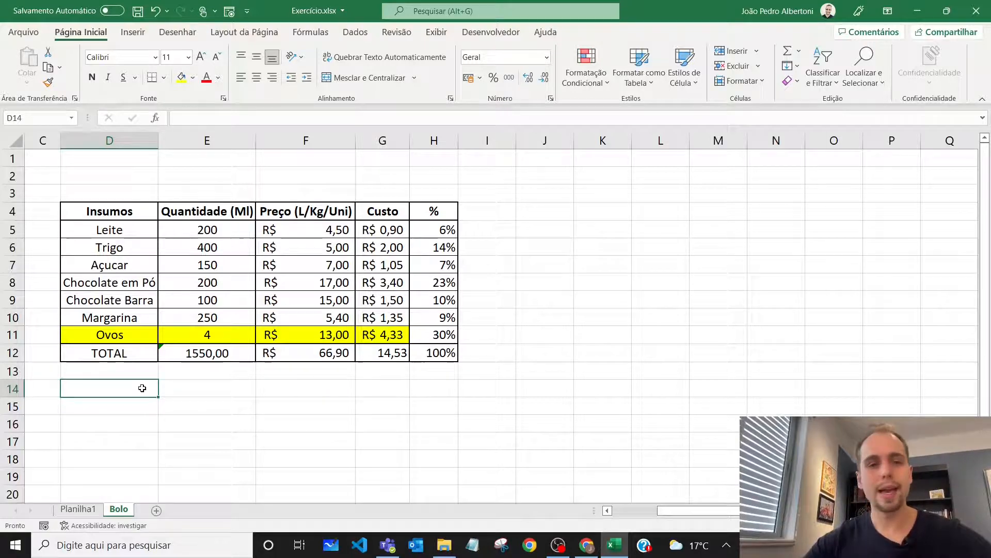
pyautogui.write('=')
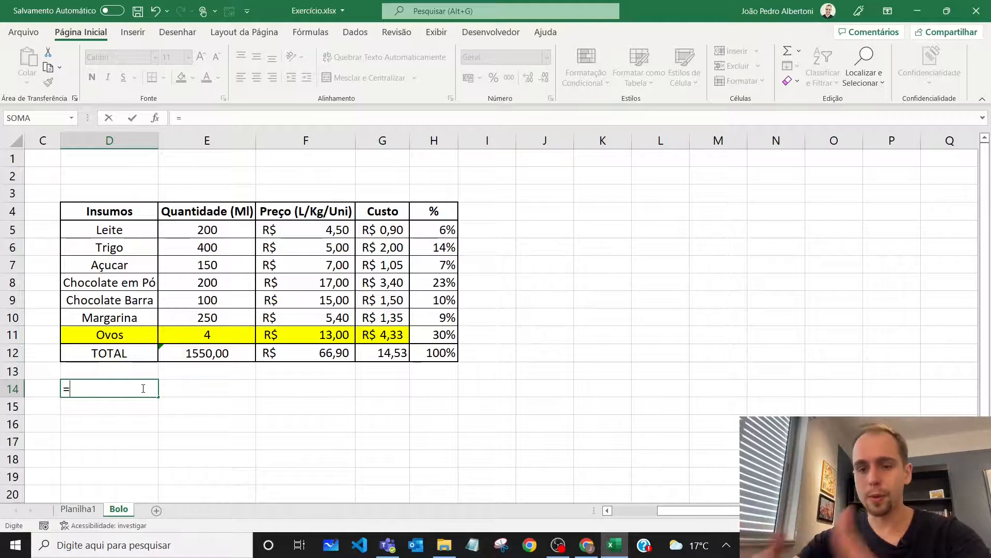
pyautogui.write('raiz')
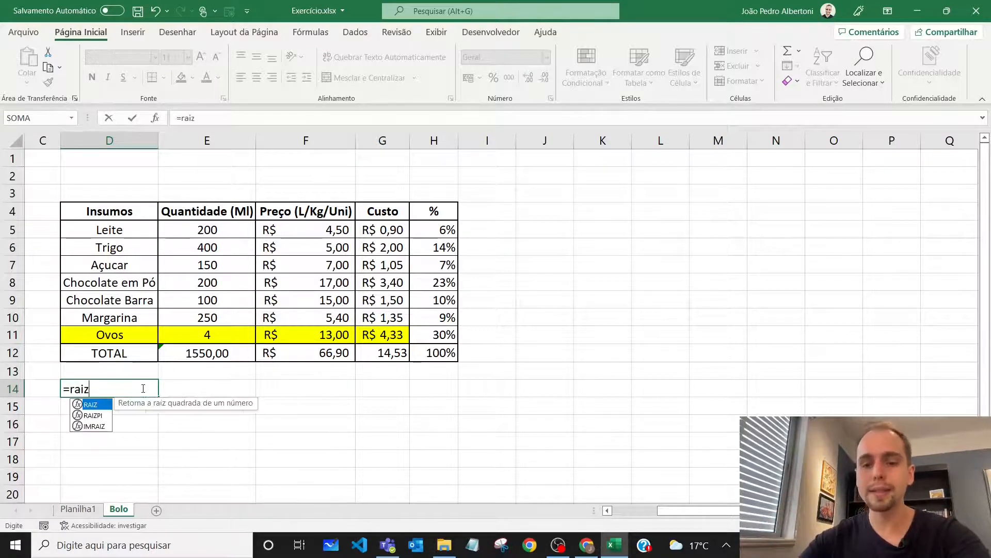
pyautogui.write('(')
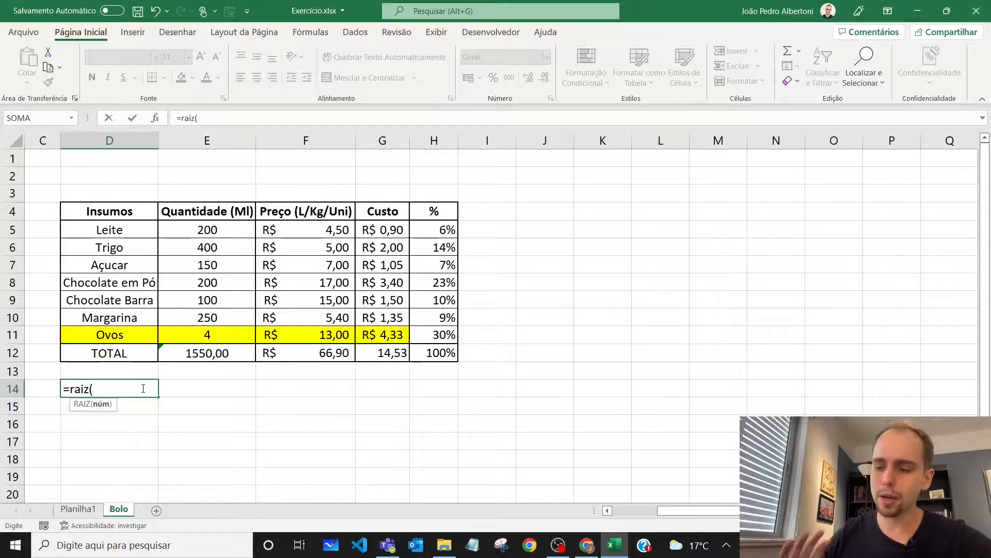
pyautogui.write('4)')
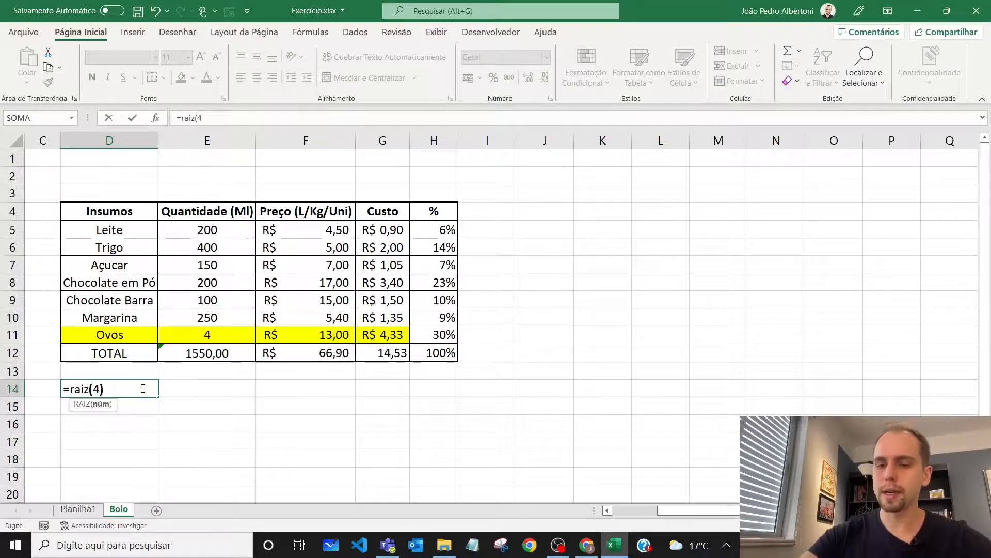
pyautogui.press('Return')
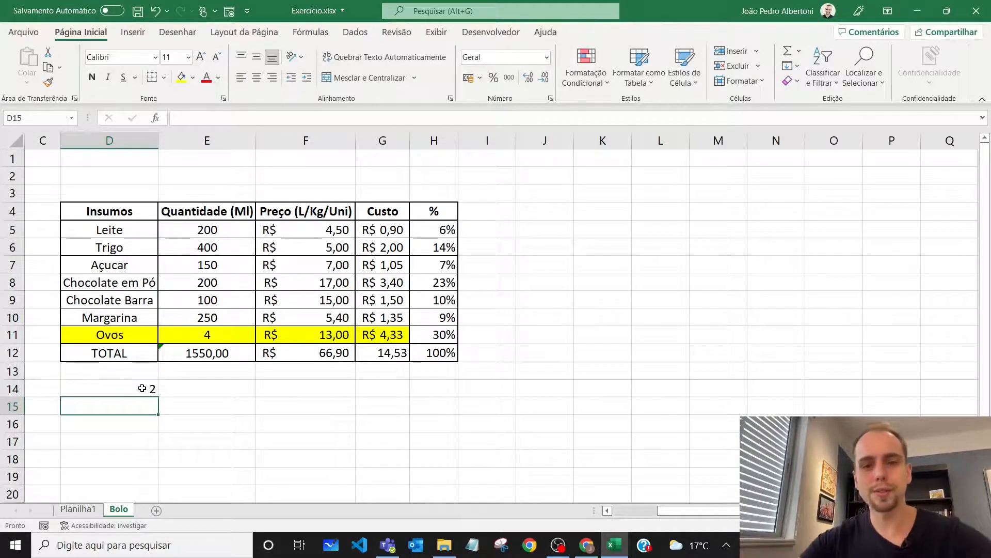